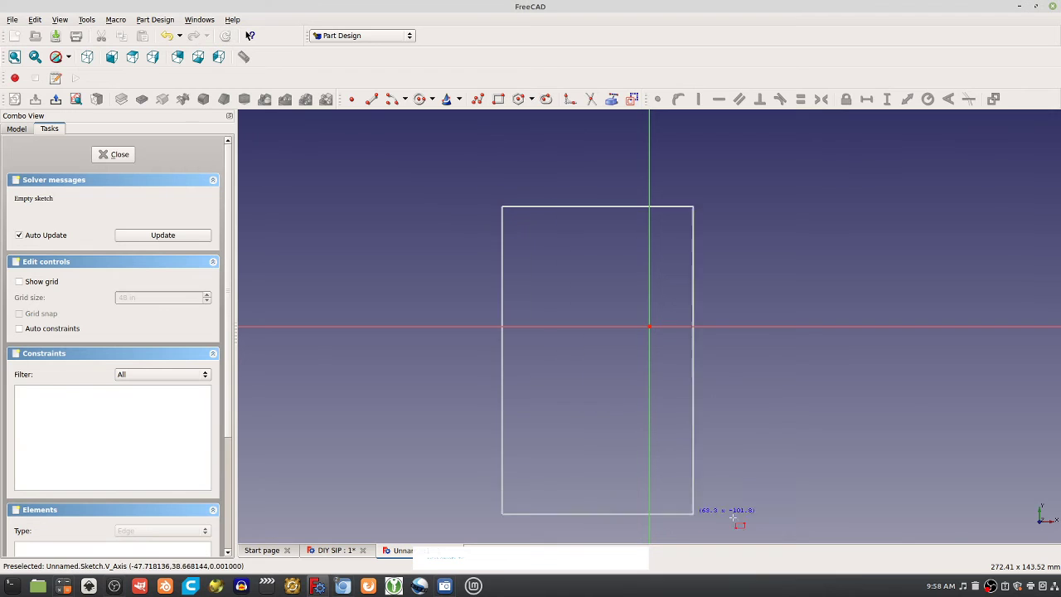
# - Draw a rectangle around the sketch origin and constrain its upper edge to a horizontal length of 5.5 in
pyautogui.click(777, 506)
pyautogui.click(707, 208)
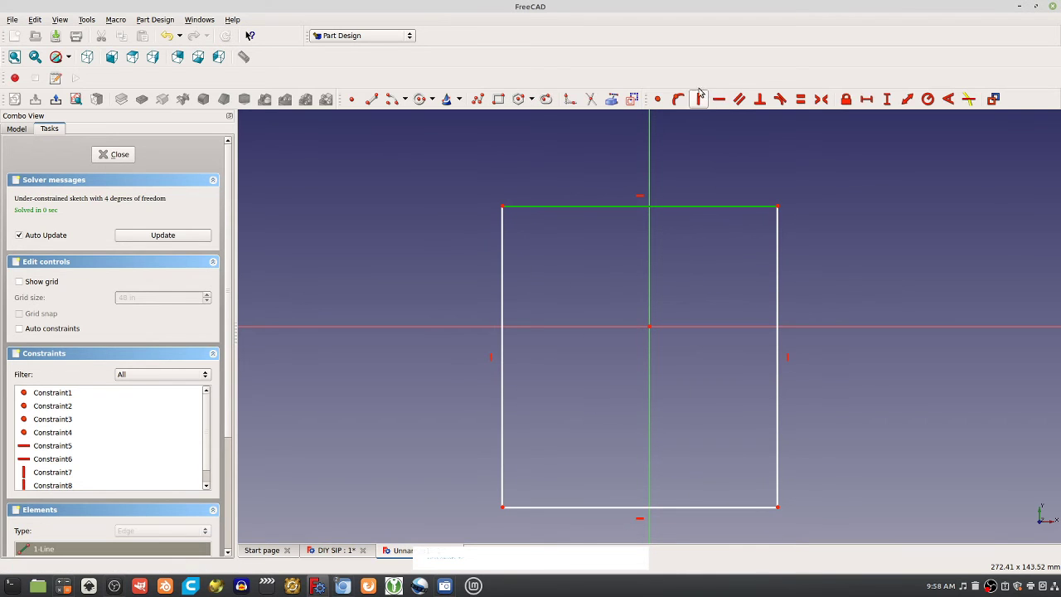
pyautogui.click(866, 99)
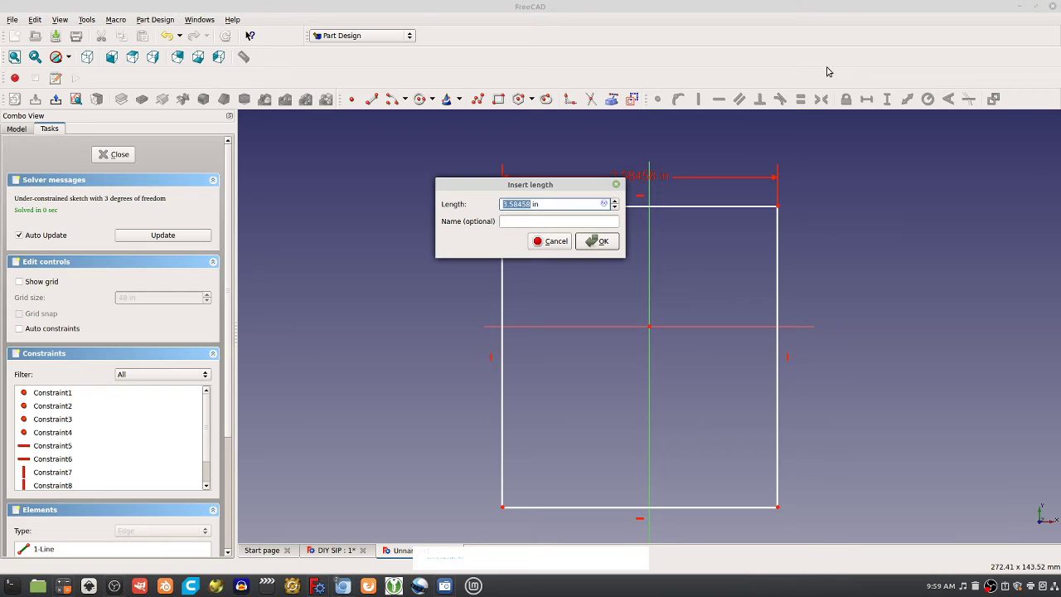
pyautogui.write('5.')
pyautogui.press('Return')
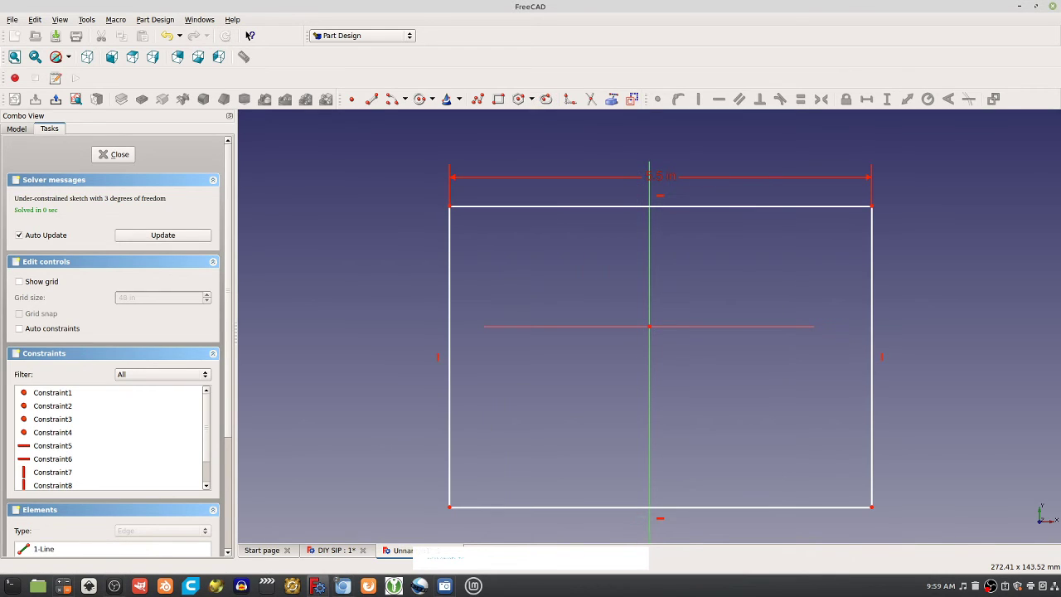
# - Constrain the rectangle's vertical side to 5.5 in and shift the whole shape slightly to the left of its current position
pyautogui.click(873, 263)
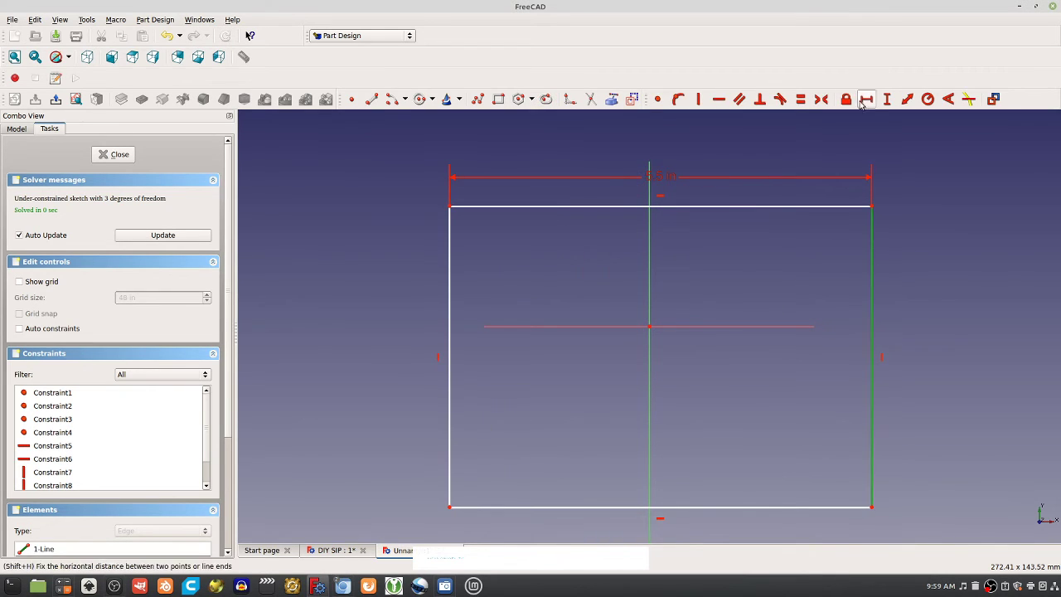
pyautogui.click(889, 107)
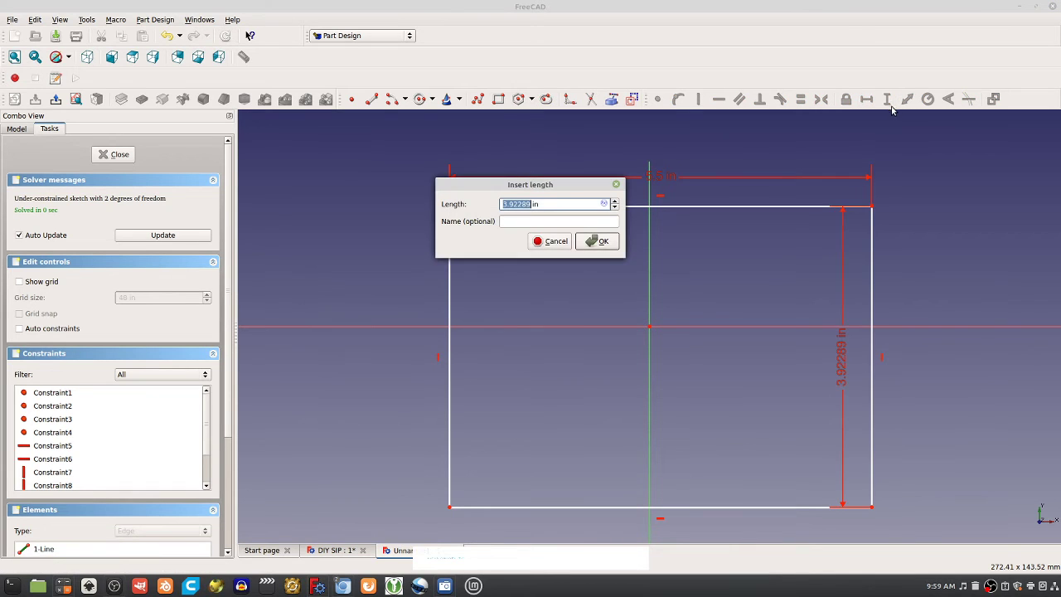
pyautogui.write('5.5')
pyautogui.press('Return')
pyautogui.scroll(-4, 985, 335)
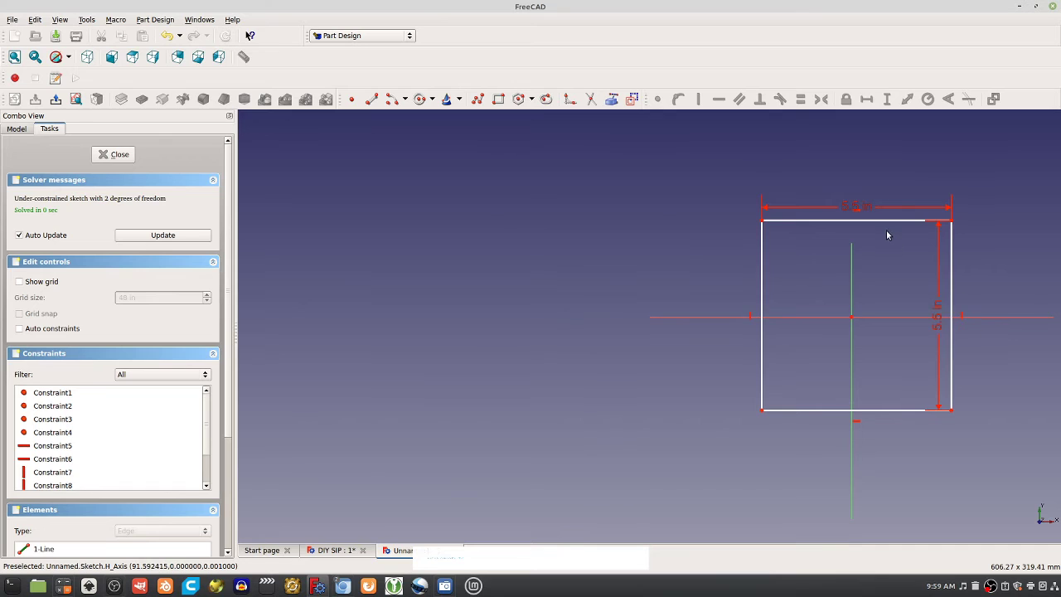
pyautogui.moveTo(888, 221); pyautogui.dragTo(847, 220)
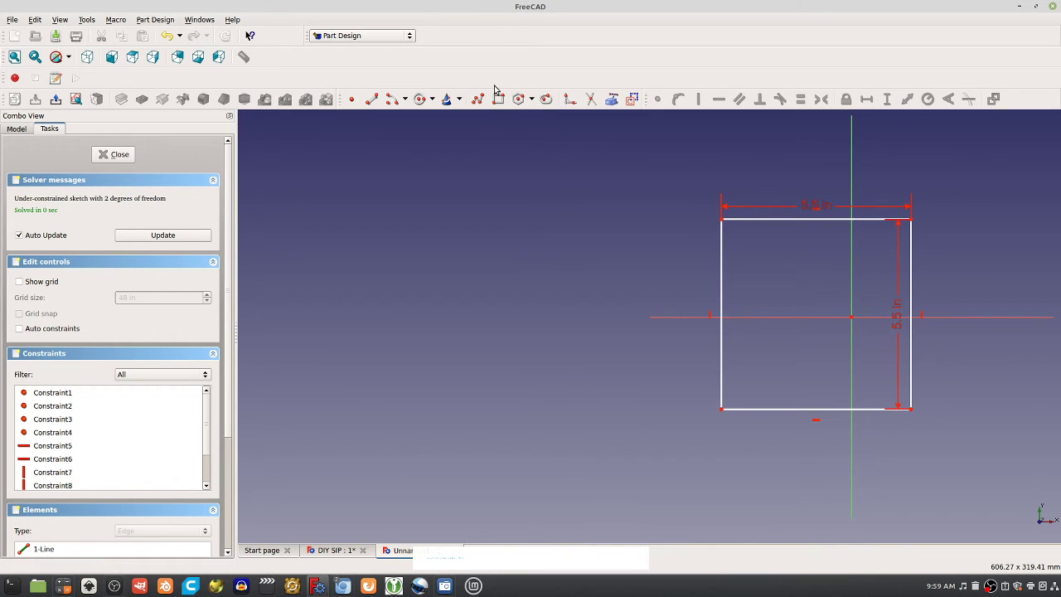
# - Close the square's sketch and reopen that same sketch for editing
pyautogui.click(116, 156)
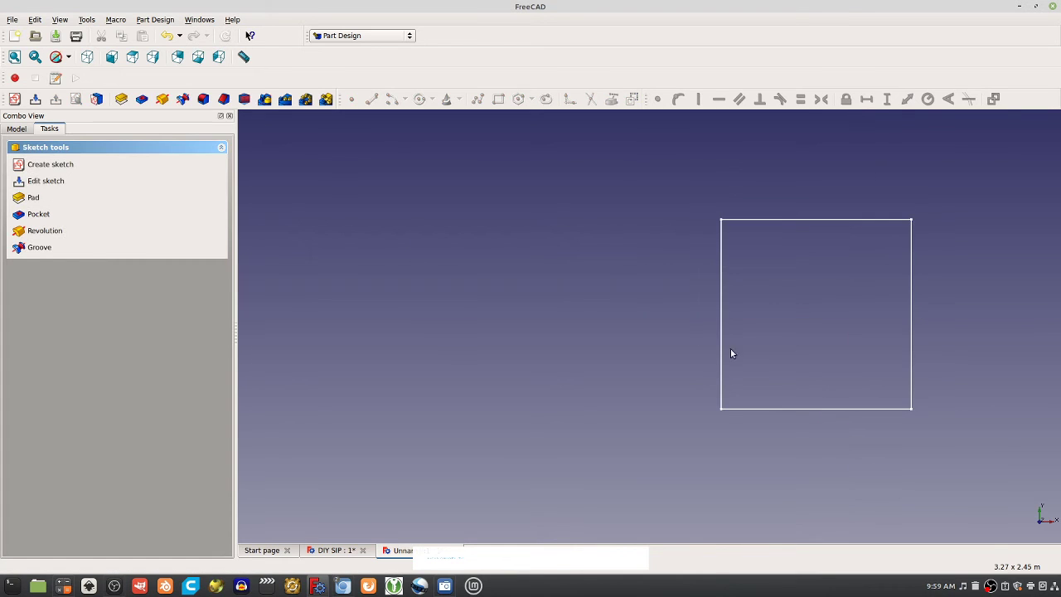
pyautogui.click(25, 129)
pyautogui.click(47, 130)
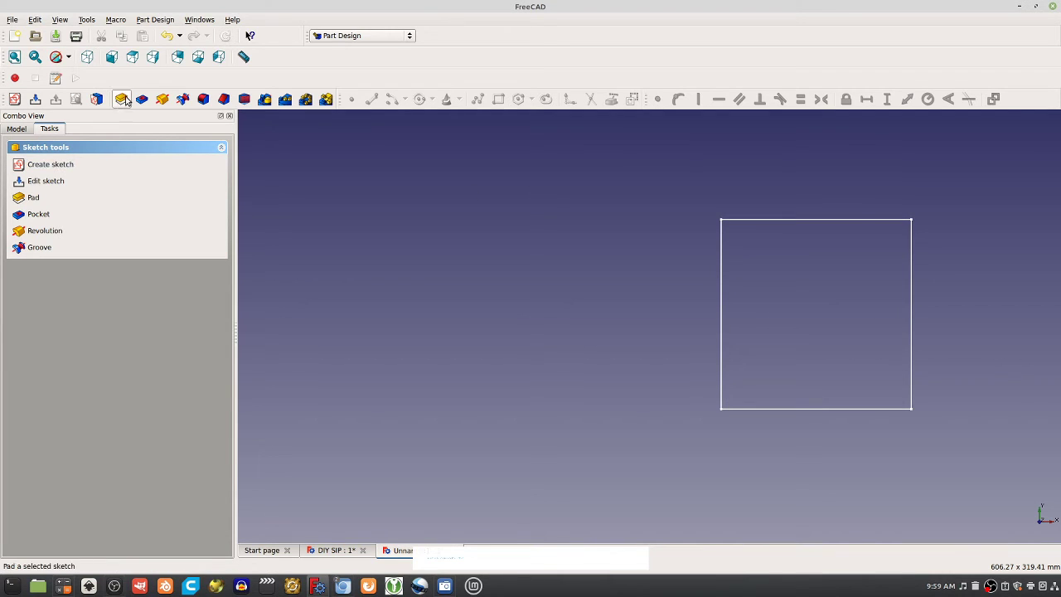
pyautogui.click(15, 100)
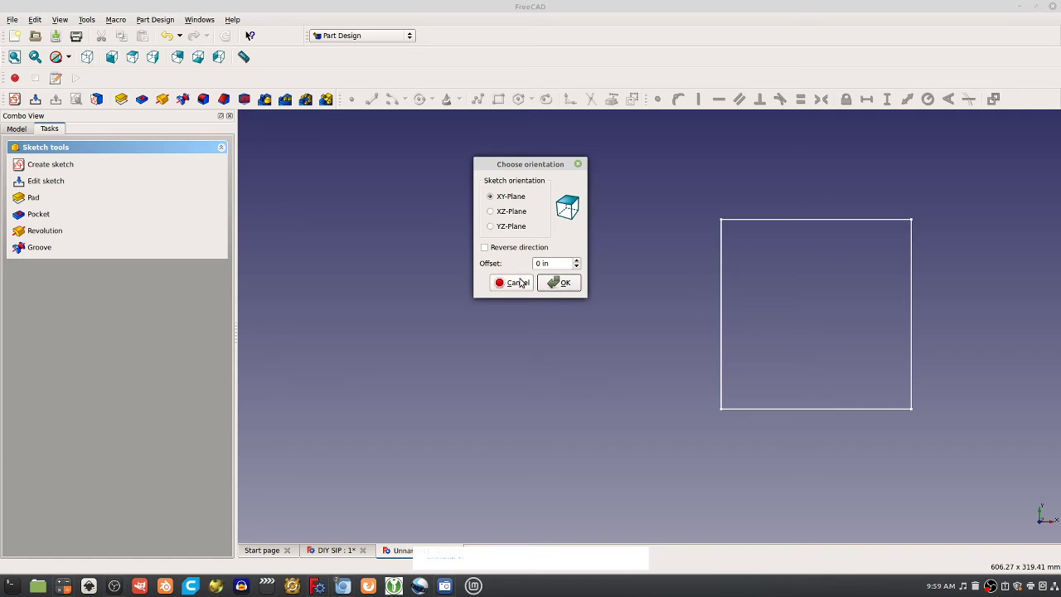
pyautogui.click(561, 282)
pyautogui.click(38, 181)
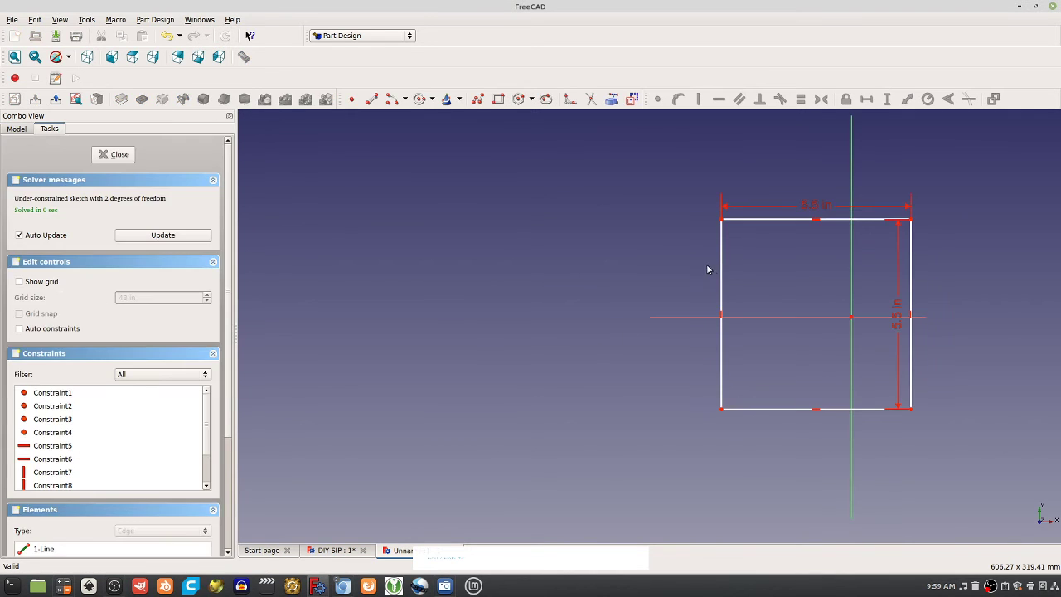
# - Draw a second rectangle just inside the 5.5 in square, nearly following its outline from upper-left to lower-right corner
pyautogui.click(722, 221)
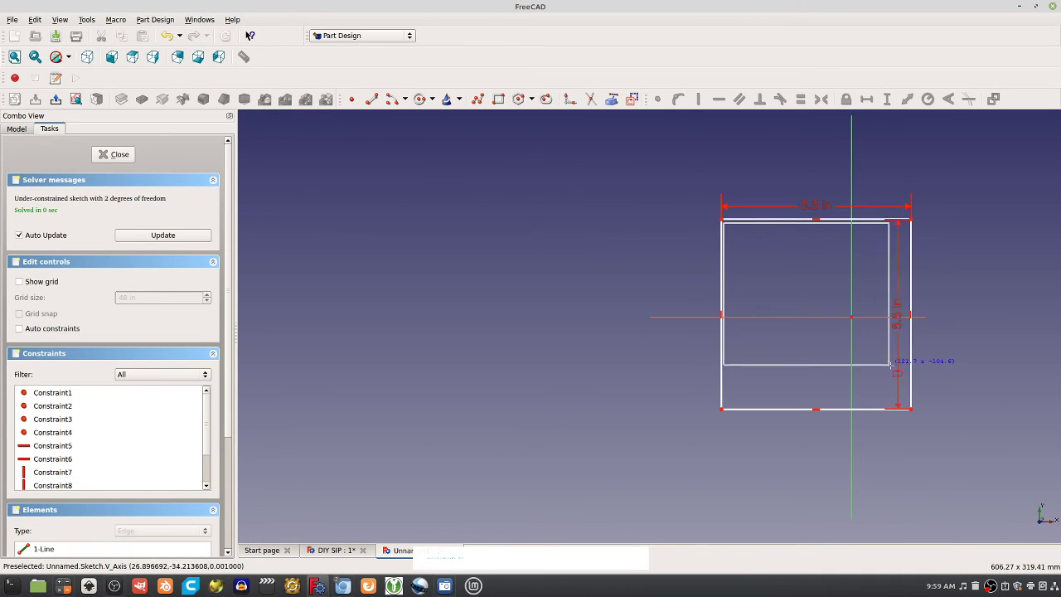
pyautogui.click(914, 412)
pyautogui.scroll(3, 738, 225)
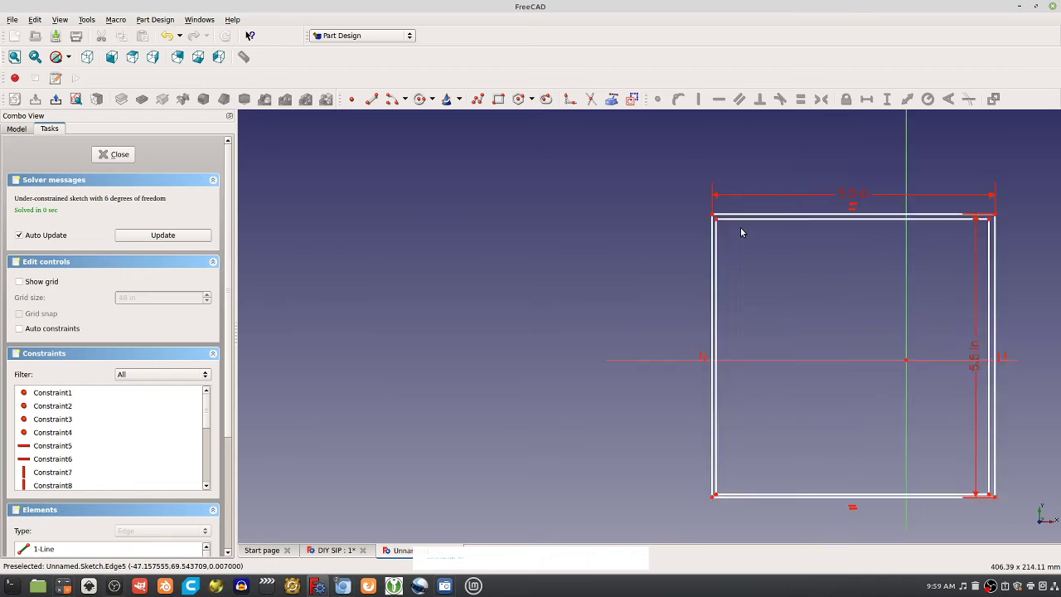
# - Constrain the vertical distance between the upper-left corners of the outer and inner rectangles to 1.2 in
pyautogui.click(731, 219)
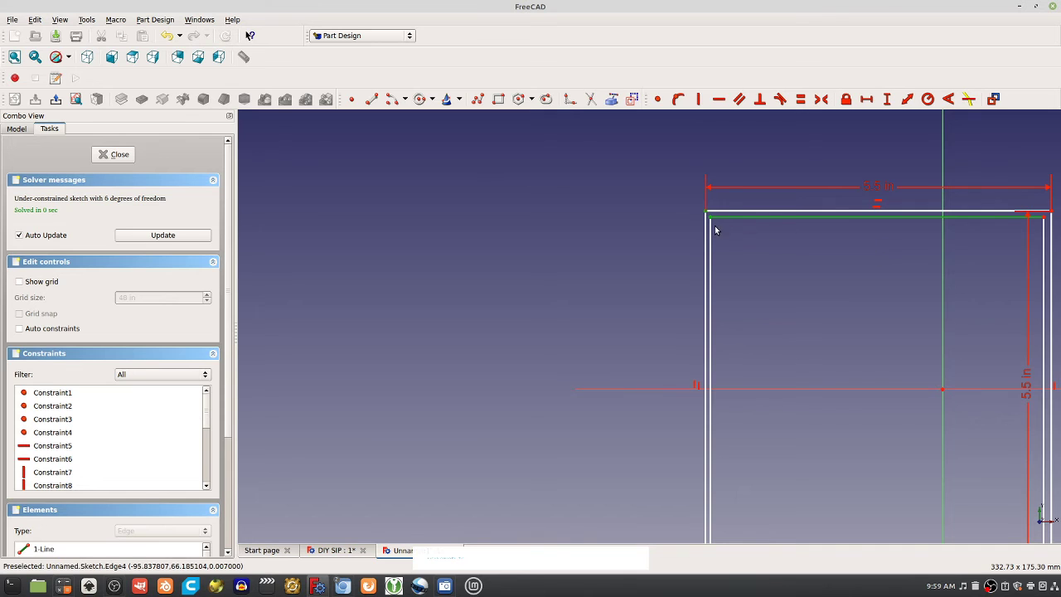
pyautogui.click(722, 195)
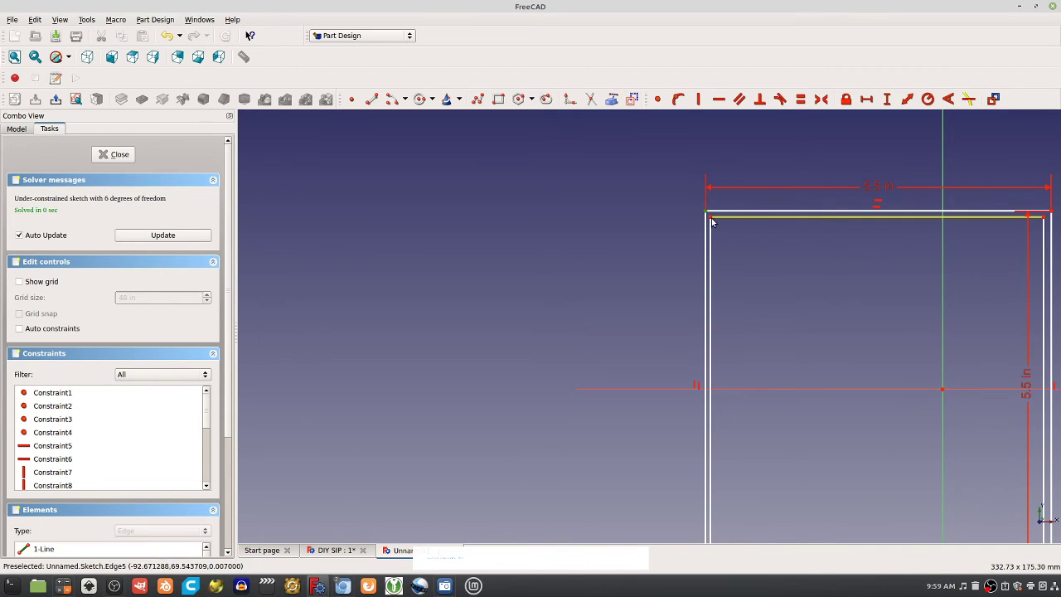
pyautogui.click(706, 214)
pyautogui.click(887, 99)
pyautogui.write('1')
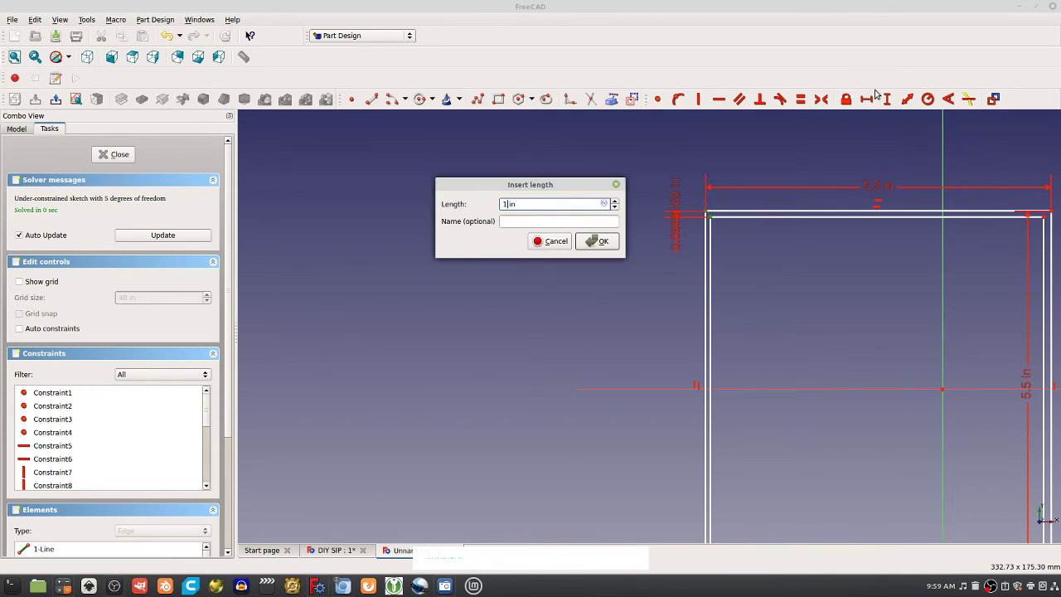
pyautogui.write('.2')
pyautogui.press('Return')
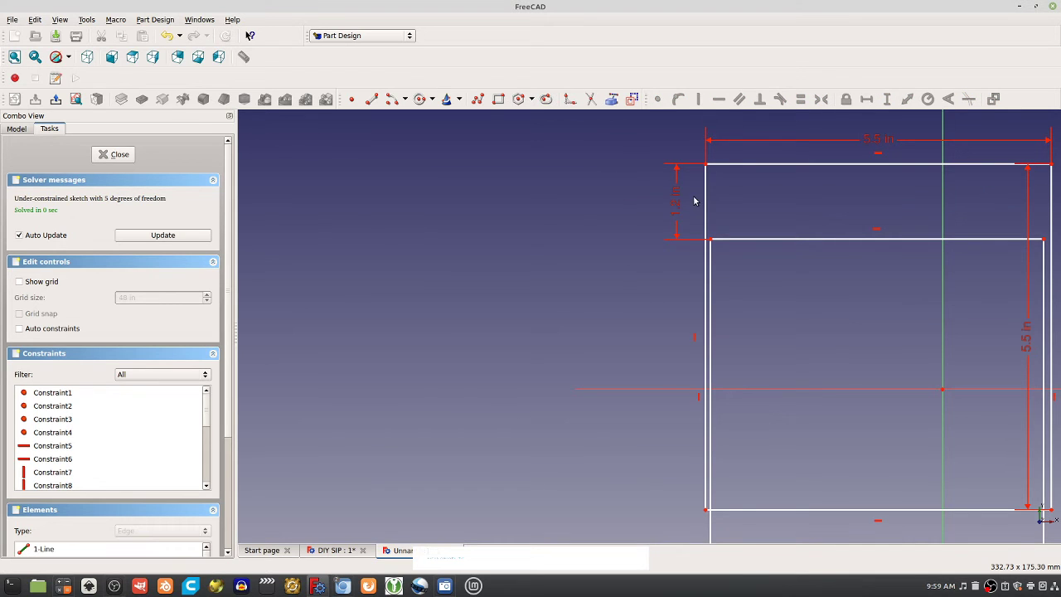
# - Switch to the Chromium browser and convert 1.2 mm to inches with a Google search
pyautogui.doubleClick(673, 213)
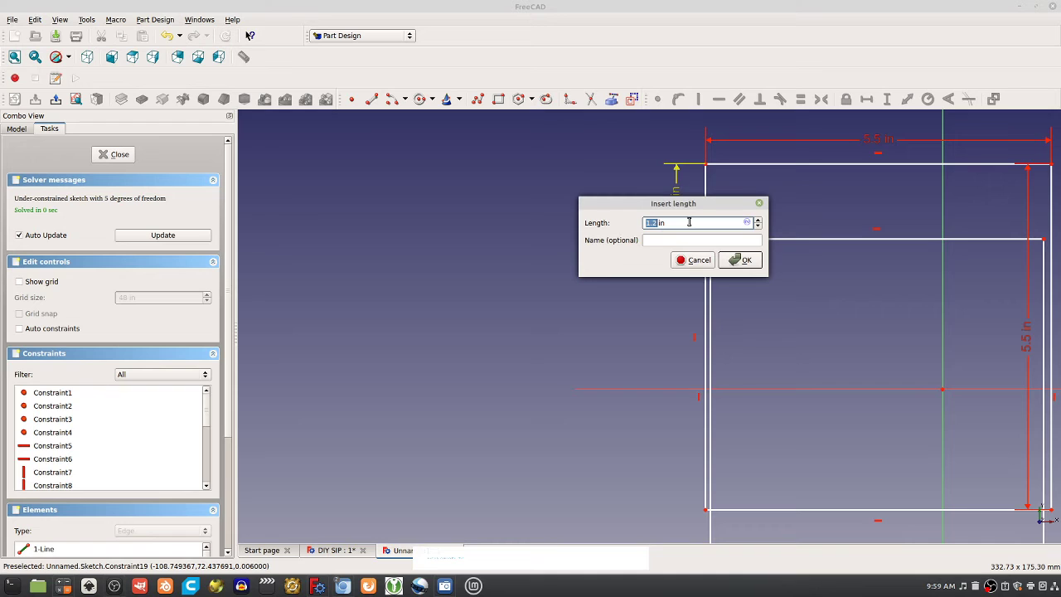
pyautogui.click(759, 204)
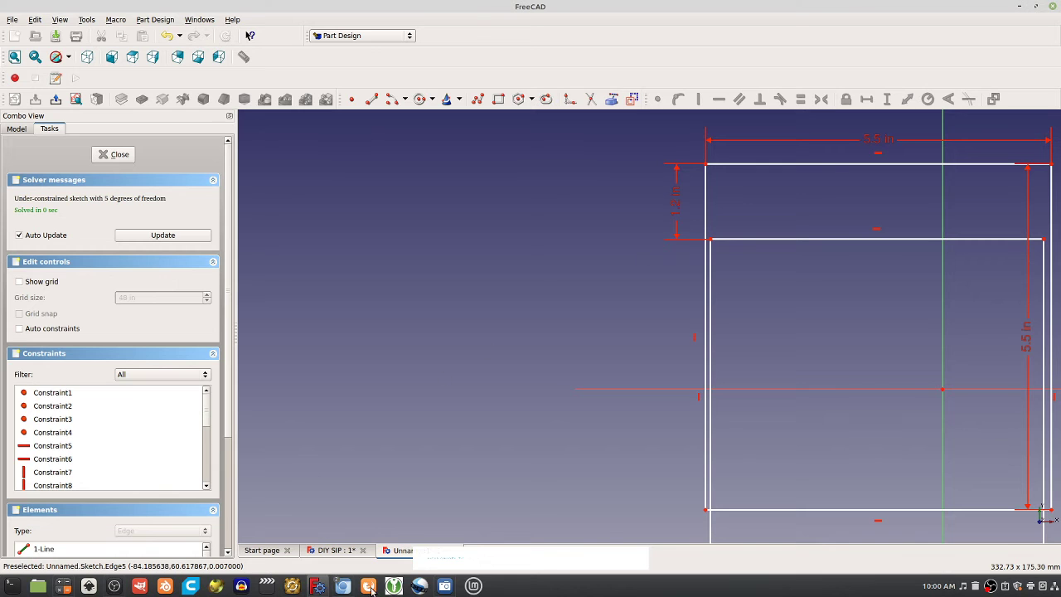
pyautogui.click(342, 586)
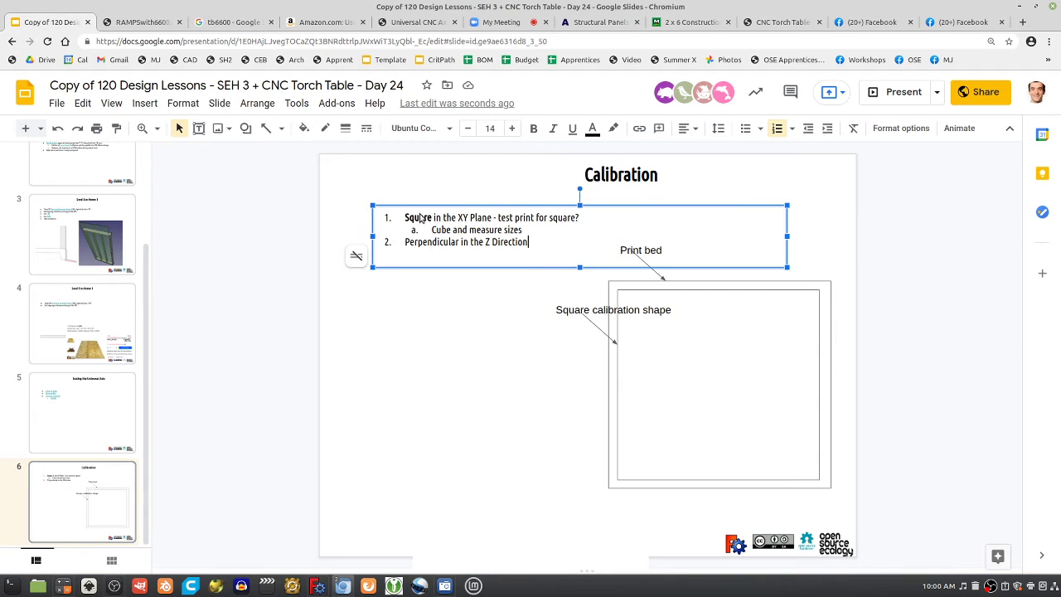
pyautogui.click(686, 23)
pyautogui.click(638, 40)
pyautogui.write('1.2')
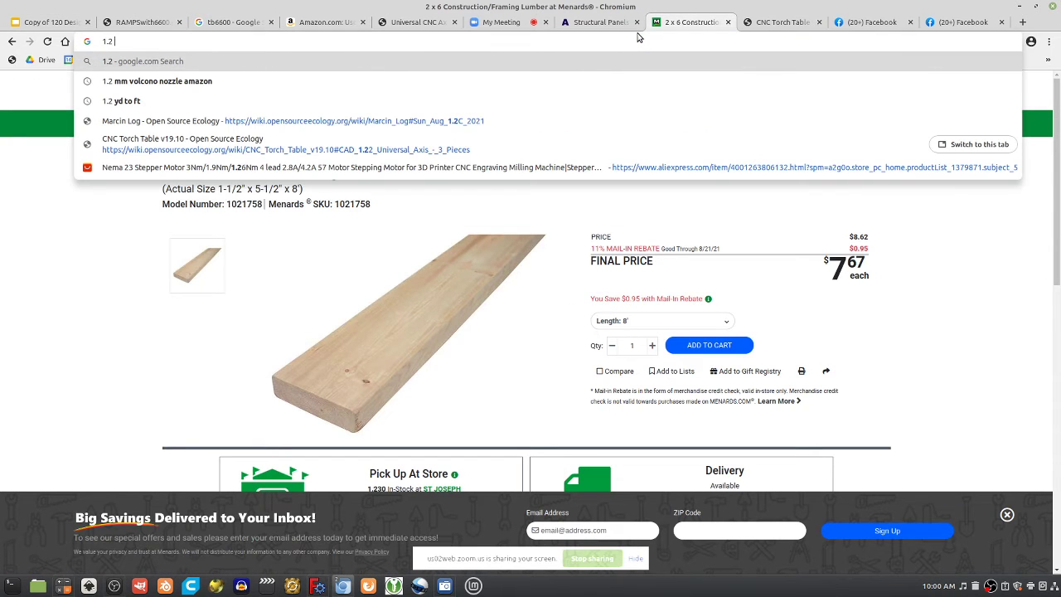
pyautogui.write(' mm to in')
pyautogui.press('Return')
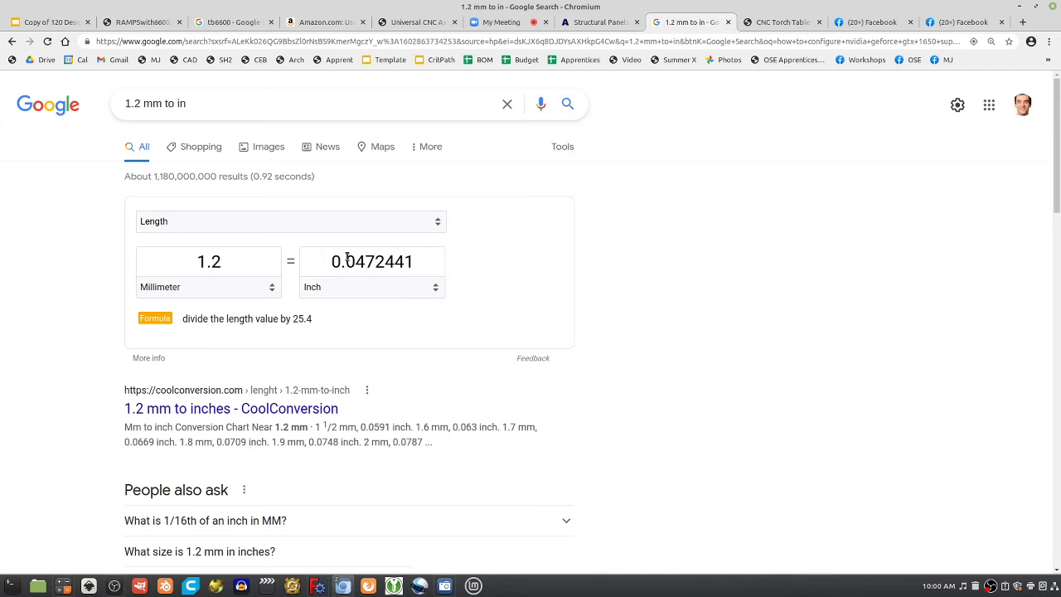
pyautogui.click(46, 21)
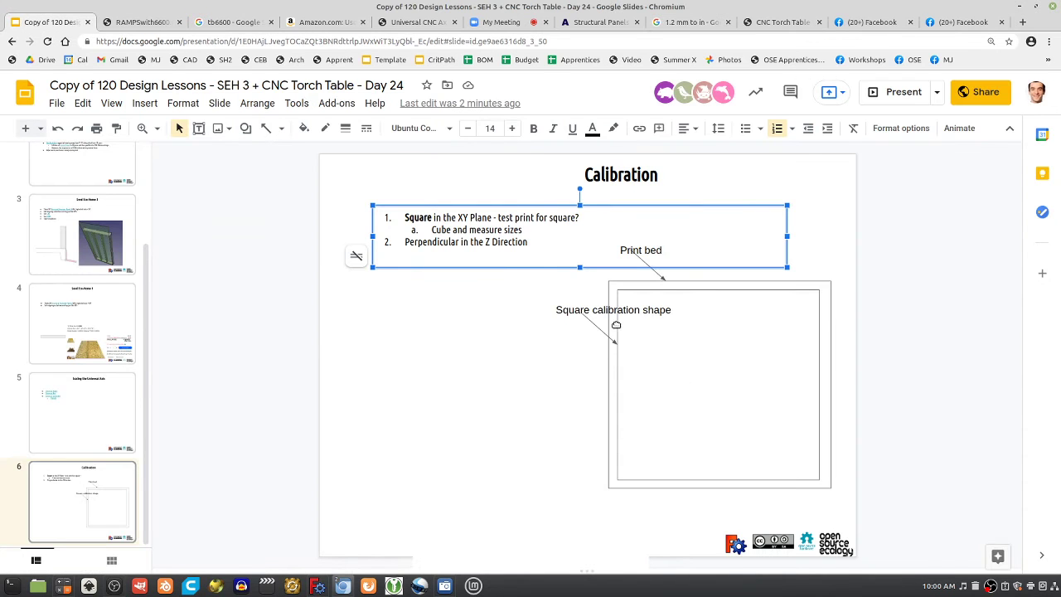
# - Return to FreeCAD and set the vertical distance between the rectangles' upper-left corners to 0.05 in
pyautogui.moveTo(318, 586)
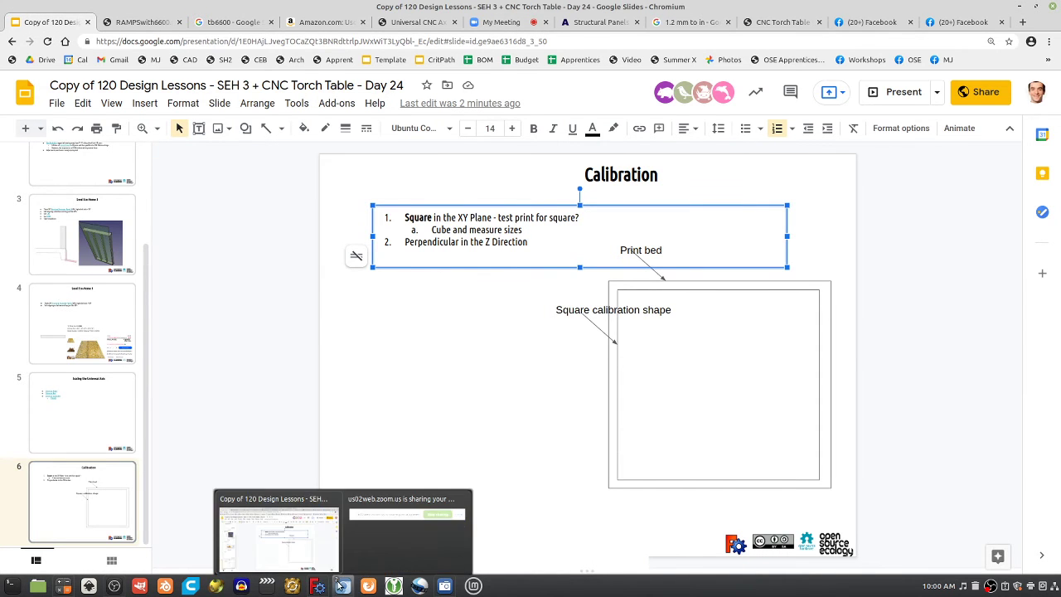
pyautogui.click(439, 530)
pyautogui.doubleClick(675, 203)
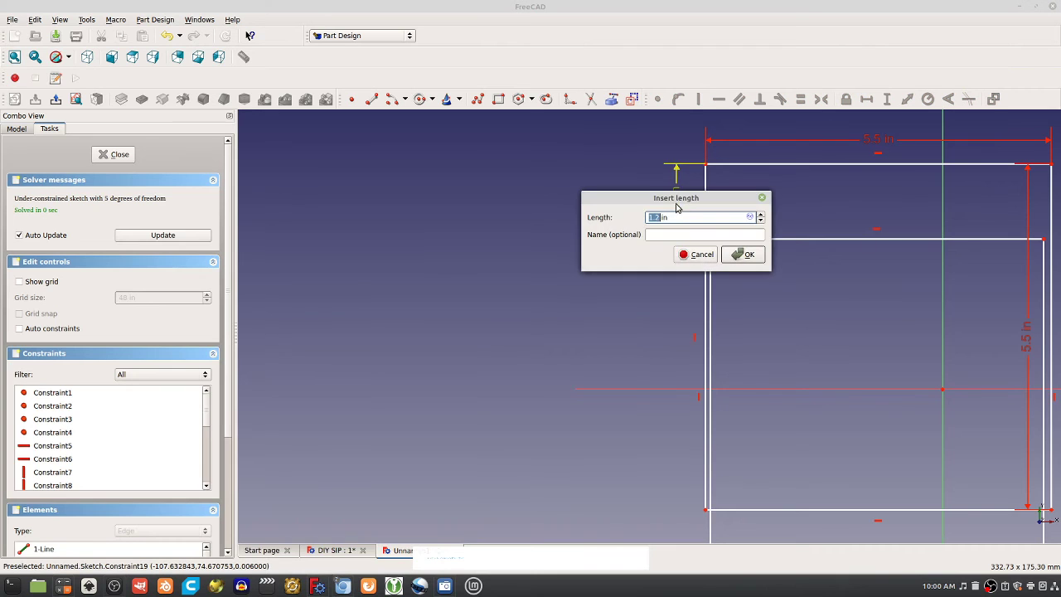
pyautogui.write('0')
pyautogui.press('Return')
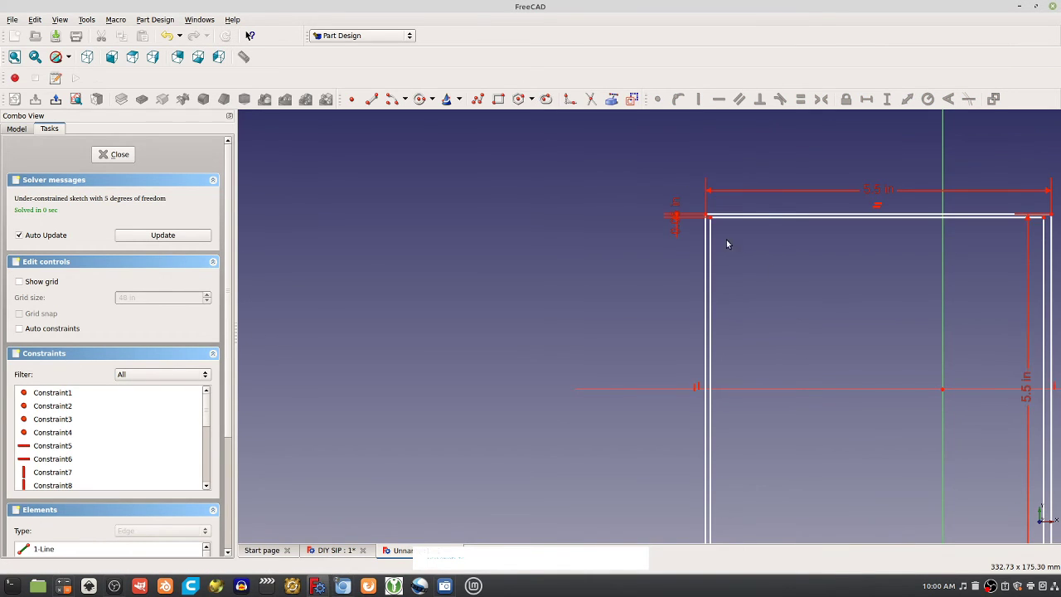
# - Constrain the horizontal distance between the upper-left corners of the outer and inner rectangles to 0.05 in
pyautogui.scroll(5, 706, 228)
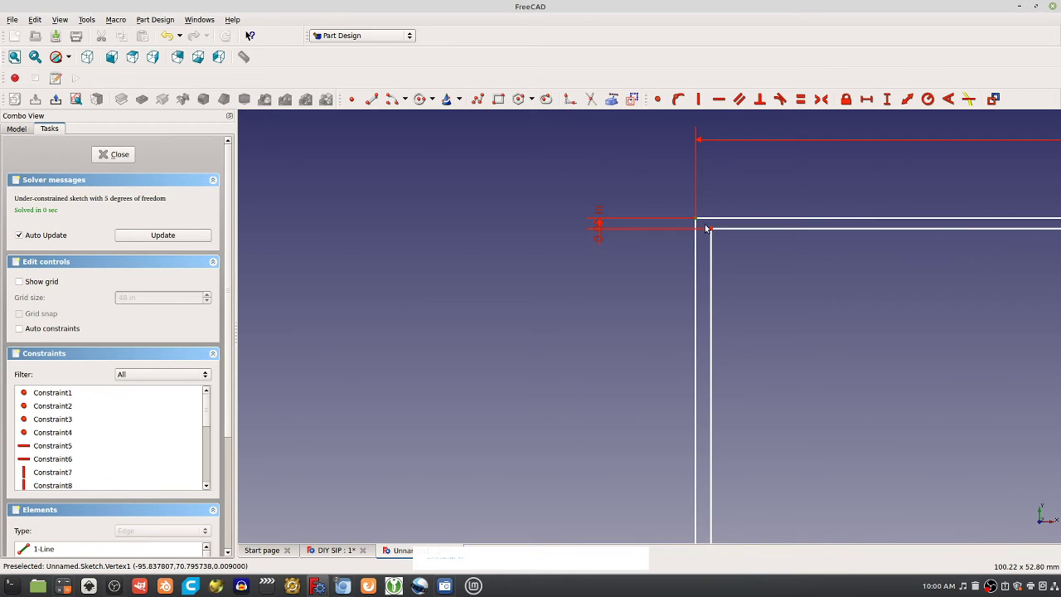
pyautogui.click(710, 228)
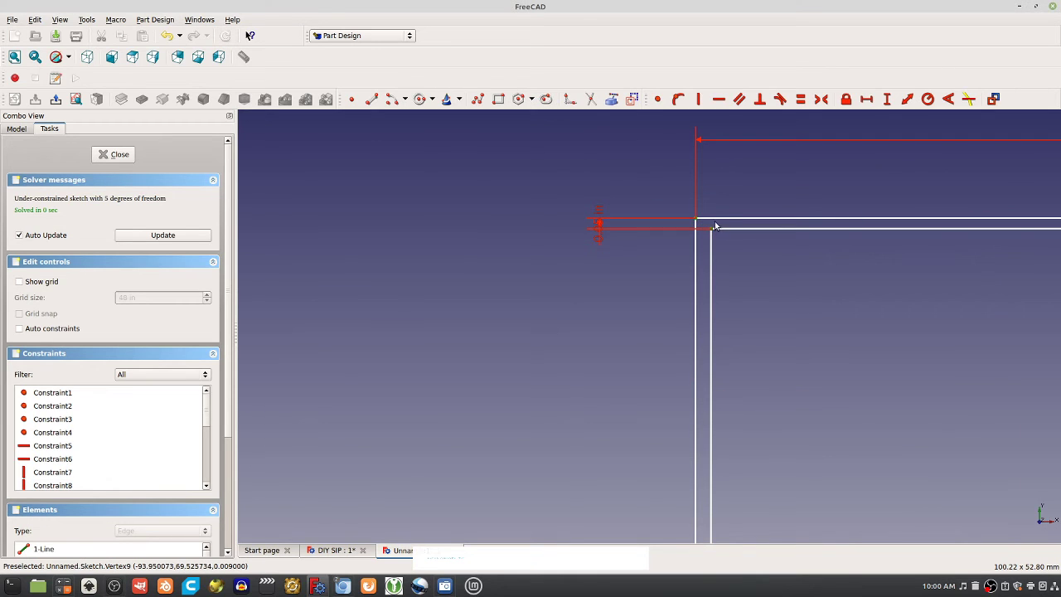
pyautogui.click(886, 100)
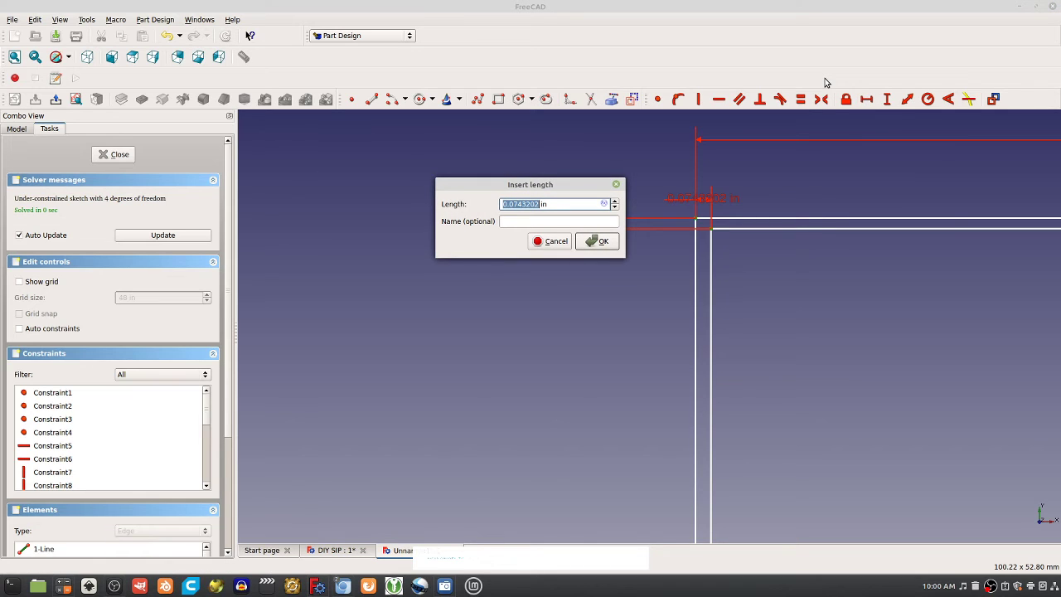
pyautogui.write('0.05')
pyautogui.press('Return')
# - Constrain the horizontal distance between the lower-right corners of the outer and inner rectangles to 0.05 in
pyautogui.scroll(-4, 867, 299)
pyautogui.moveTo(936, 358); pyautogui.dragTo(537, 284, button='middle')
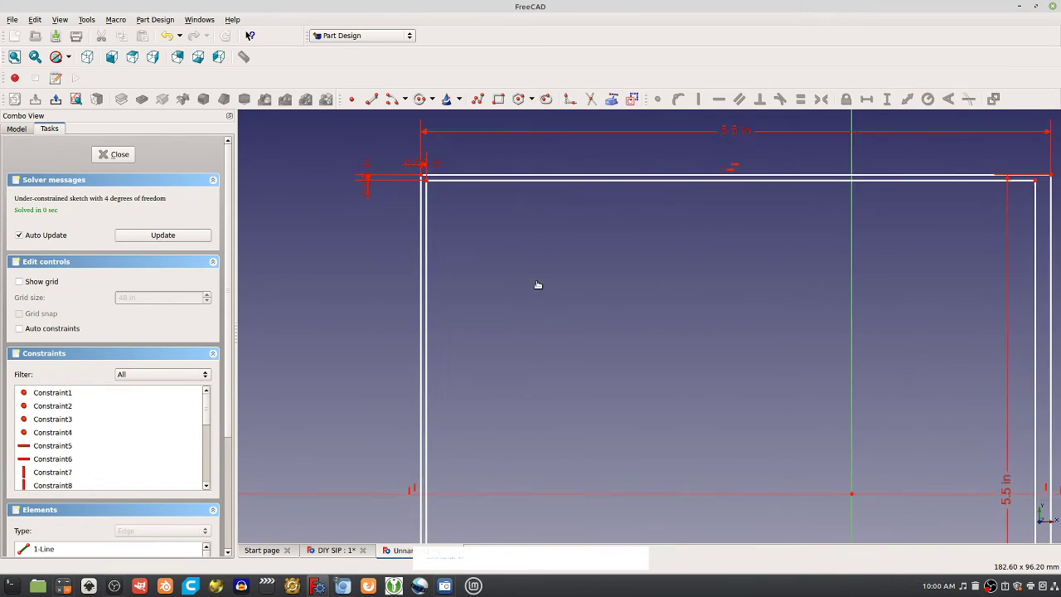
pyautogui.scroll(-4, 580, 290)
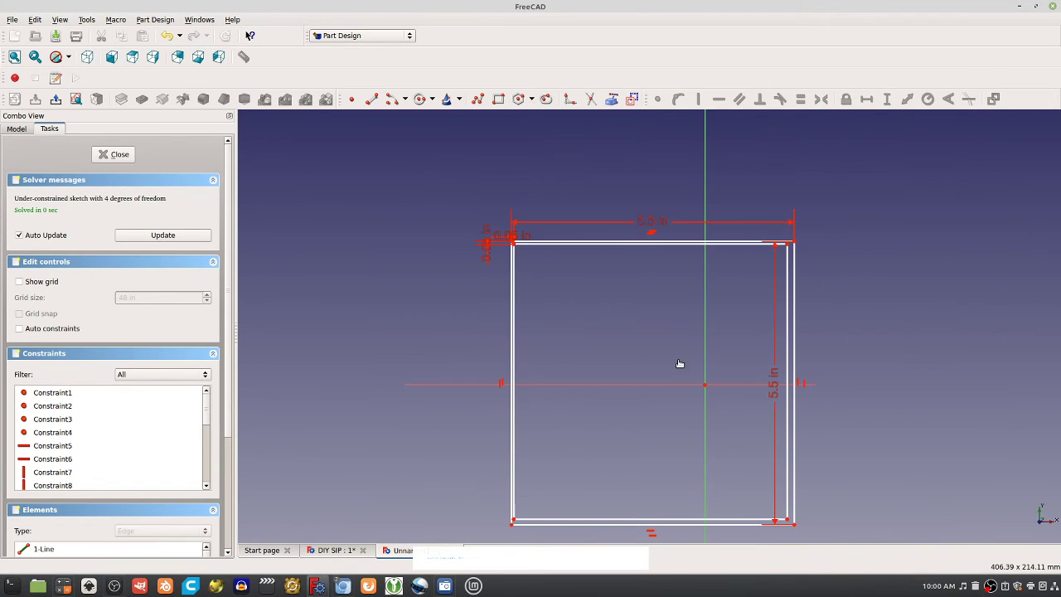
pyautogui.click(788, 519)
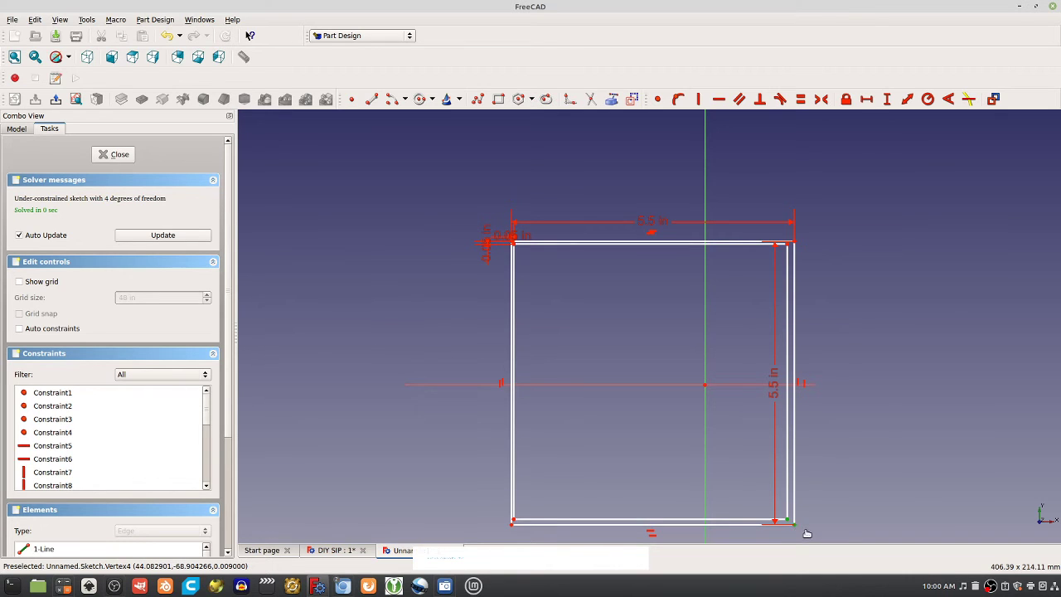
pyautogui.click(867, 99)
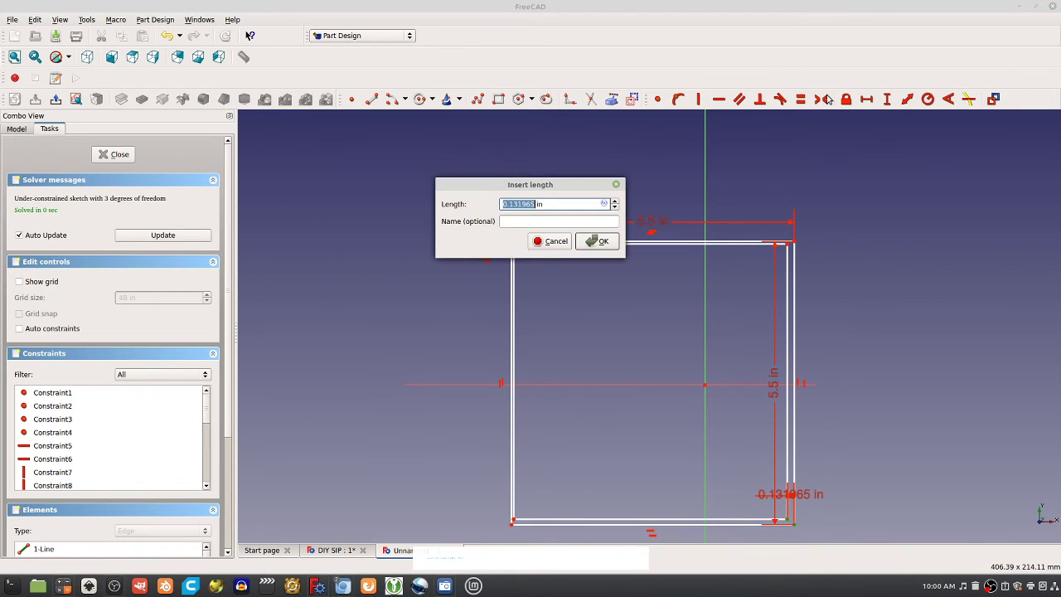
pyautogui.write('0.05')
pyautogui.press('Return')
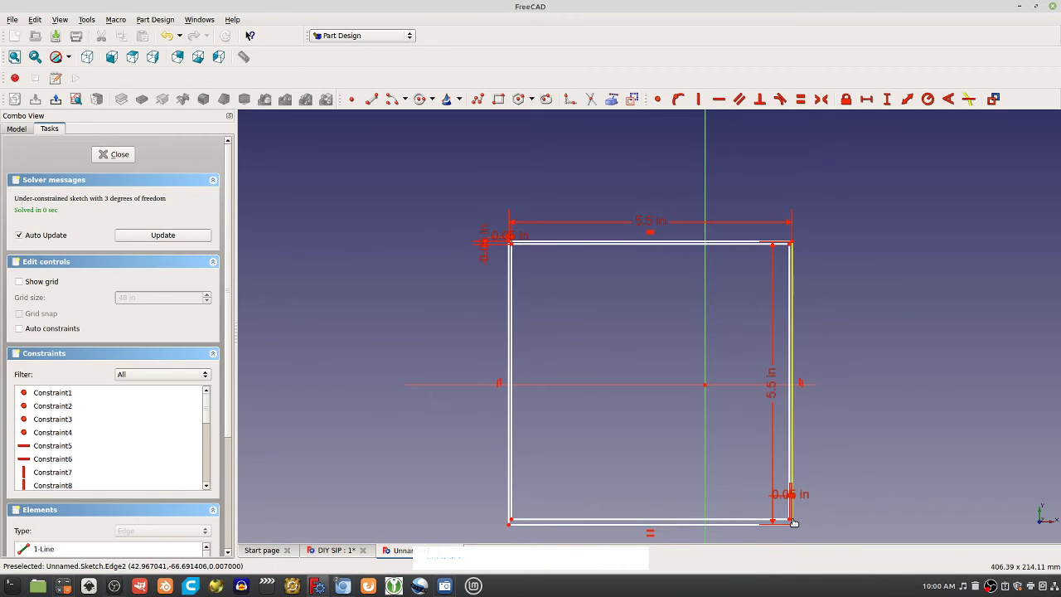
# - Constrain the vertical distance between the lower-right corners of the outer and inner rectangles to 0.05 in
pyautogui.write('in;')
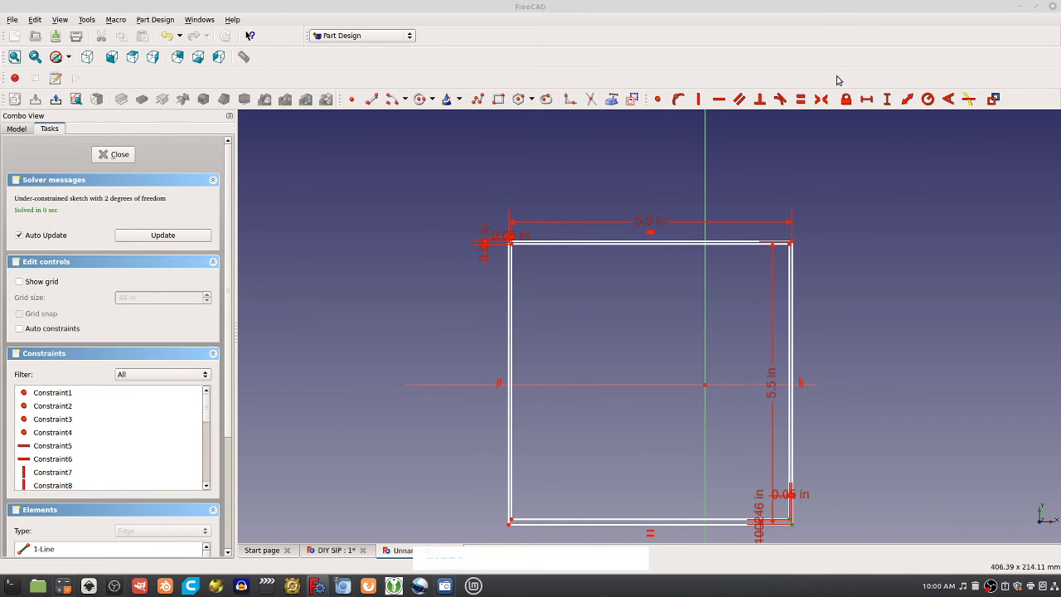
pyautogui.write('0.')
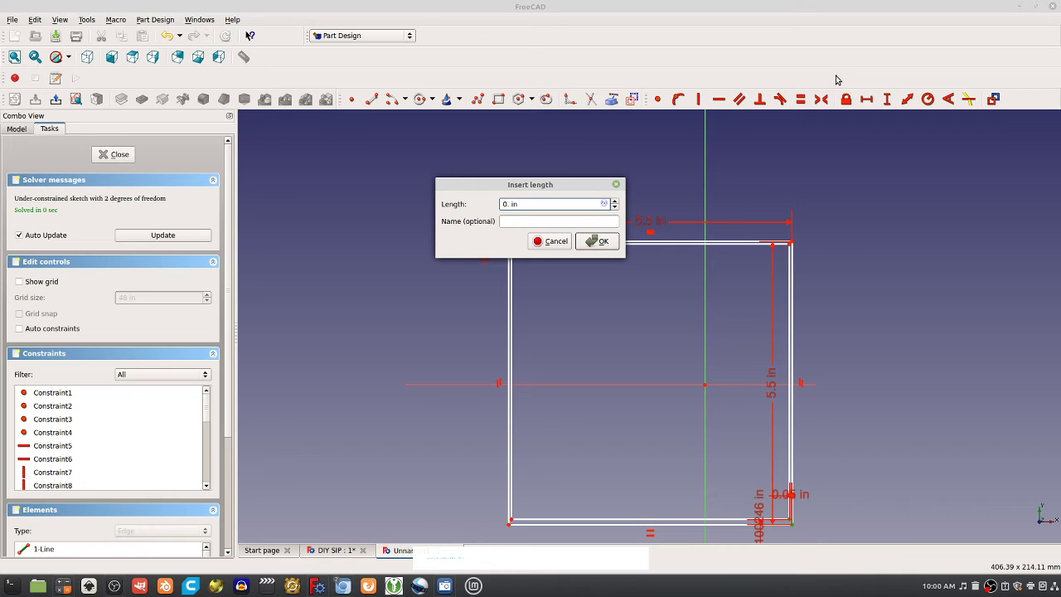
pyautogui.write('05')
pyautogui.press('Return')
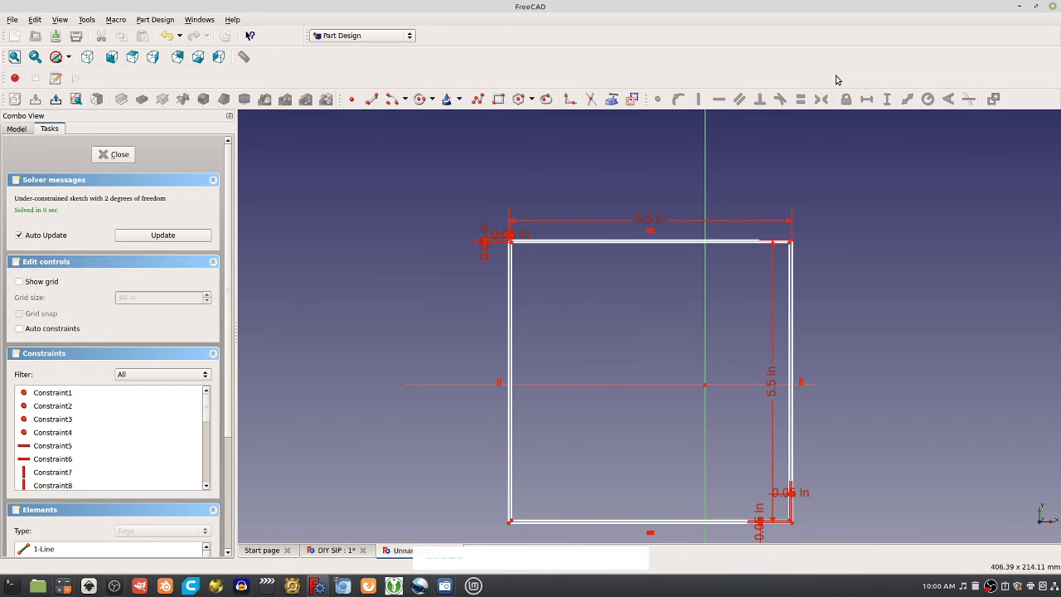
# - Finish the sketch and pad the frame profile to a length of 0.05 in
pyautogui.click(125, 152)
pyautogui.click(121, 100)
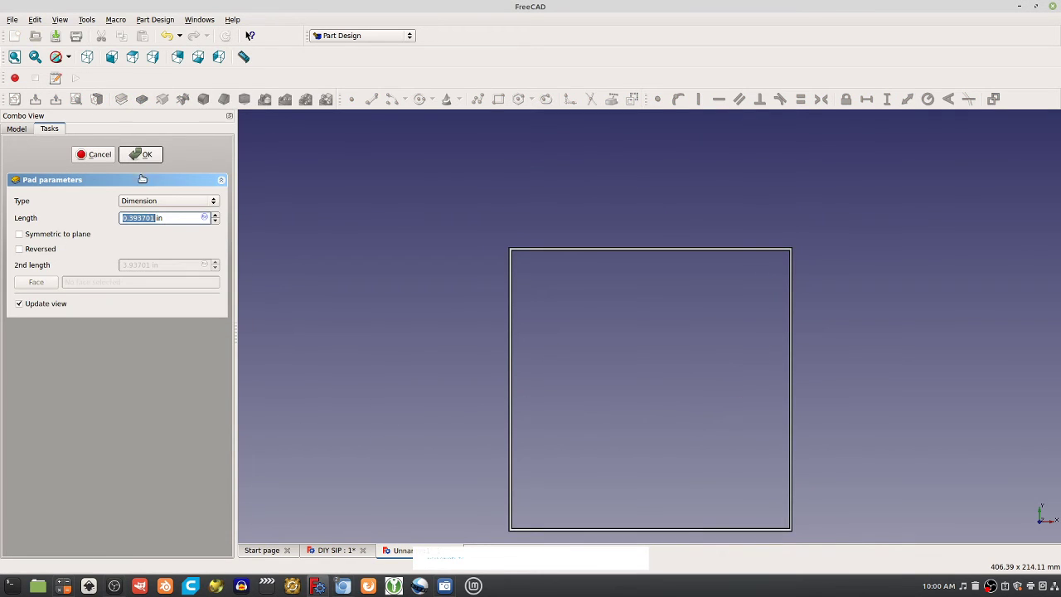
pyautogui.write('0')
pyautogui.press('Return')
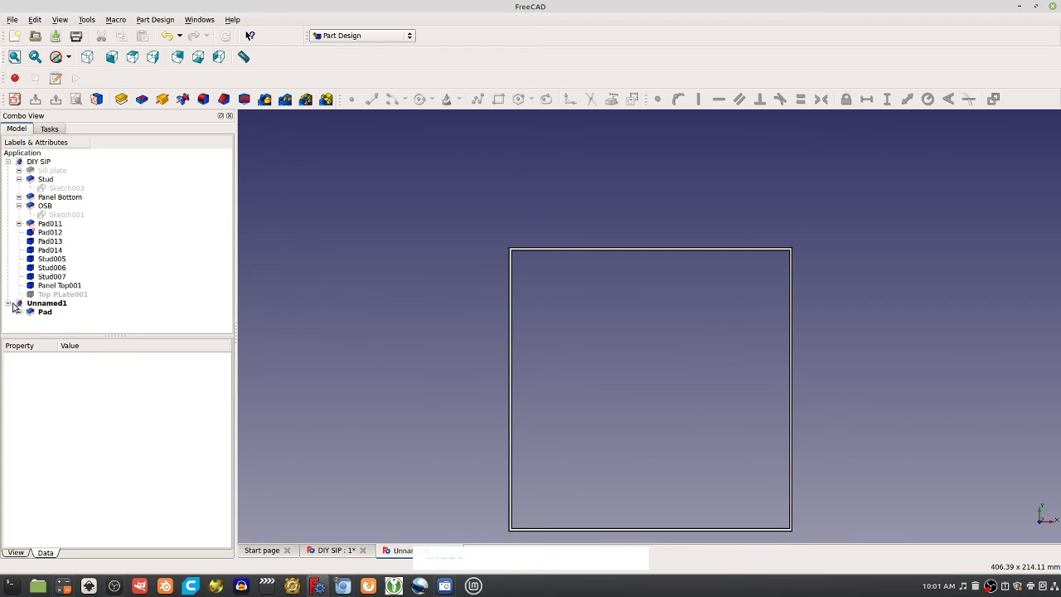
# - Save the document to the Desktop under the file name "square calib file"
pyautogui.hotkey('ctrl', 's')
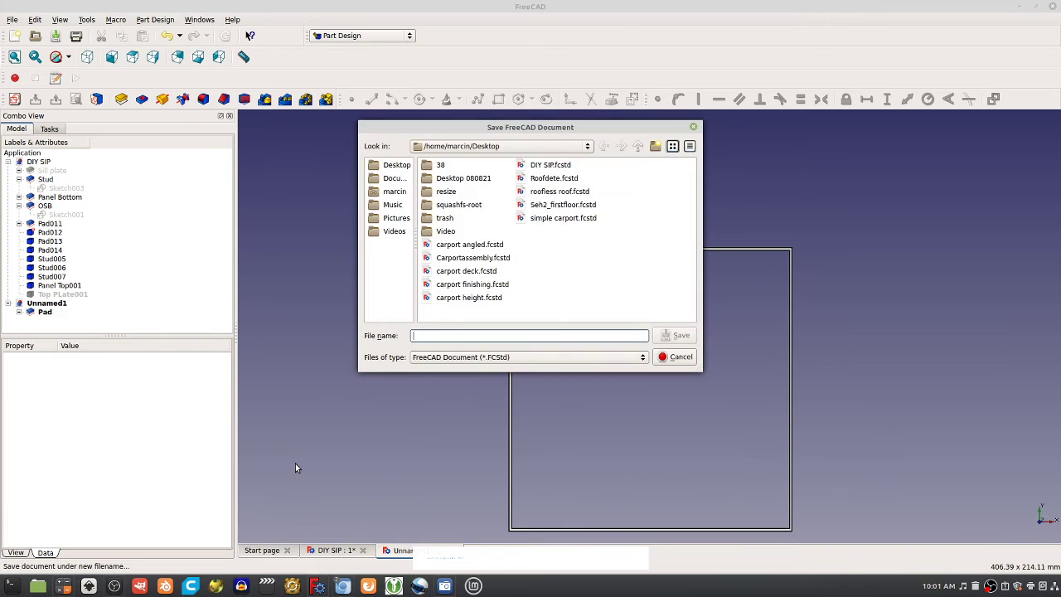
pyautogui.write('square cal')
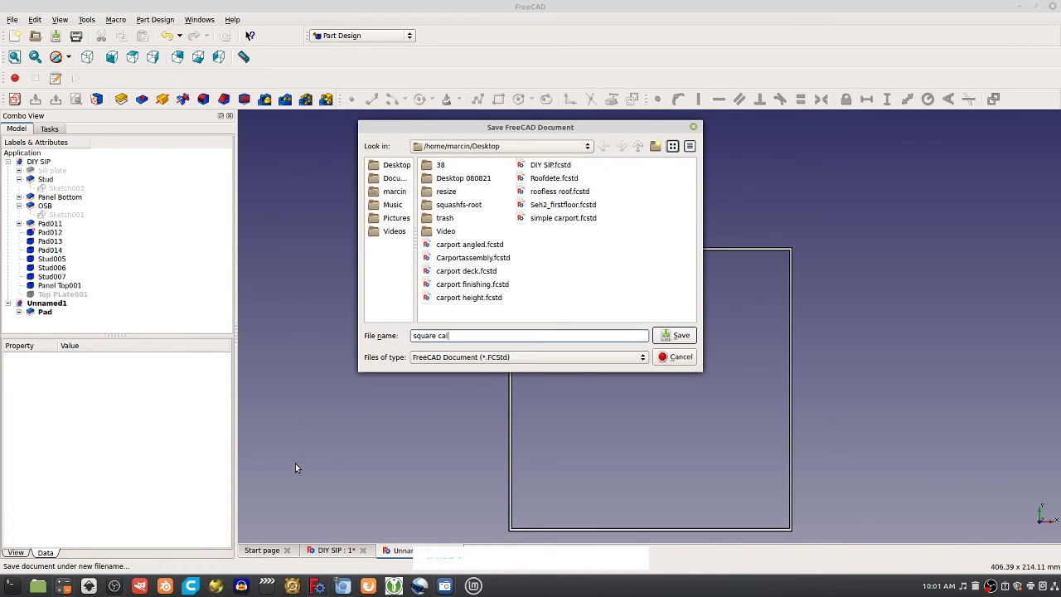
pyautogui.write('ib file')
pyautogui.press('Return')
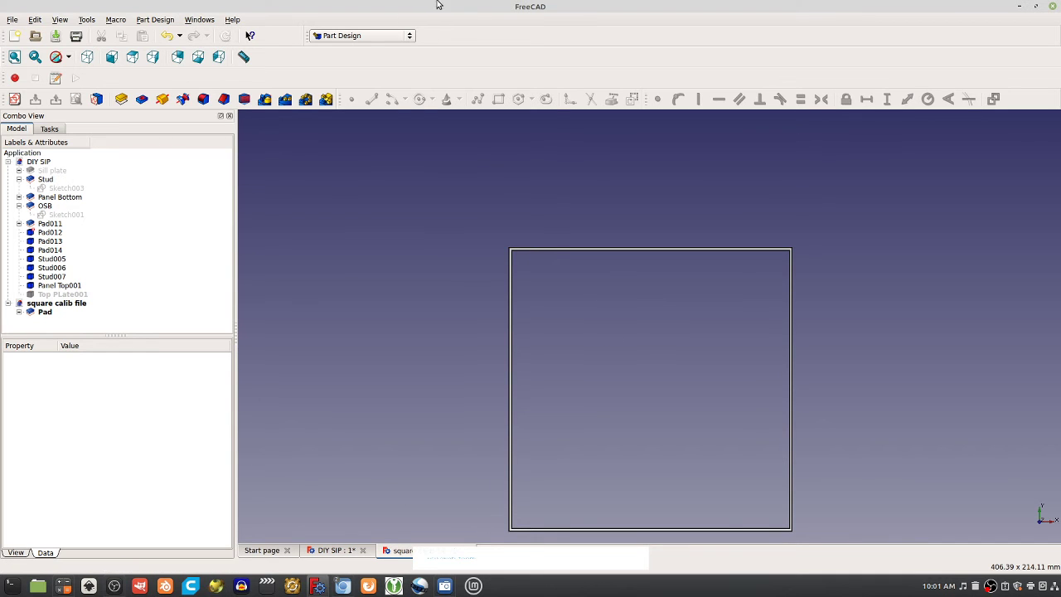
# - Launch cura.AppImage from the Organizational folder inside Desktop 080821, close the file manager, and enlarge and reposition the Cura window
pyautogui.moveTo(445, 11); pyautogui.dragTo(518, 11)
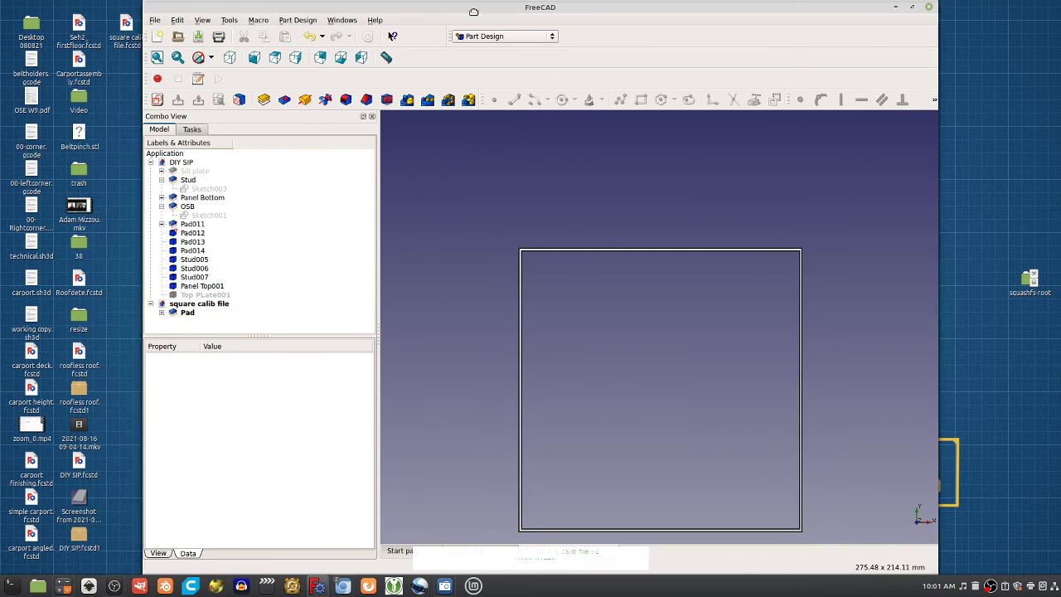
pyautogui.doubleClick(31, 31)
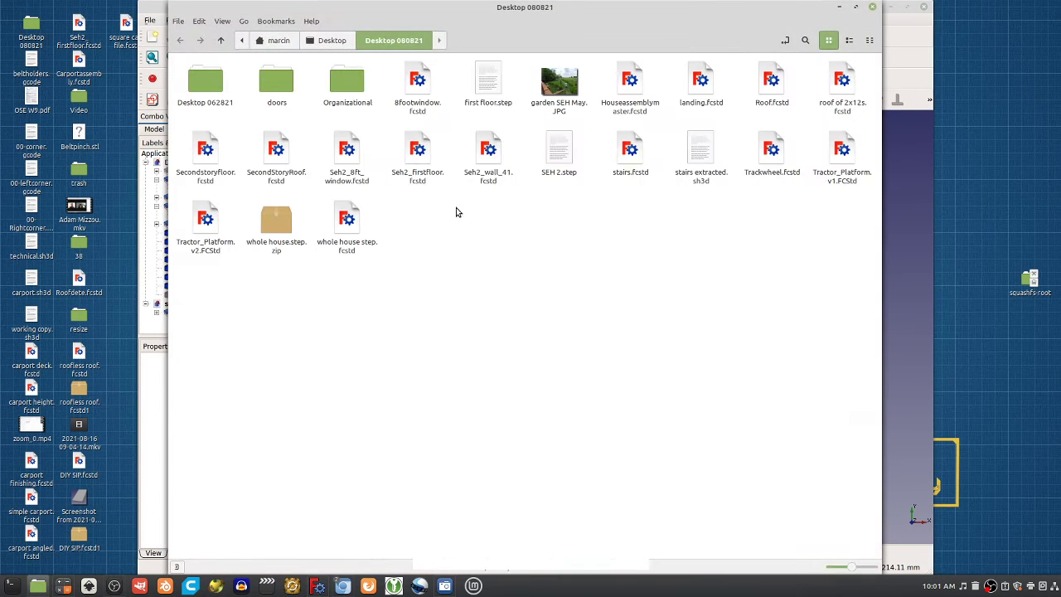
pyautogui.doubleClick(357, 87)
pyautogui.click(717, 148)
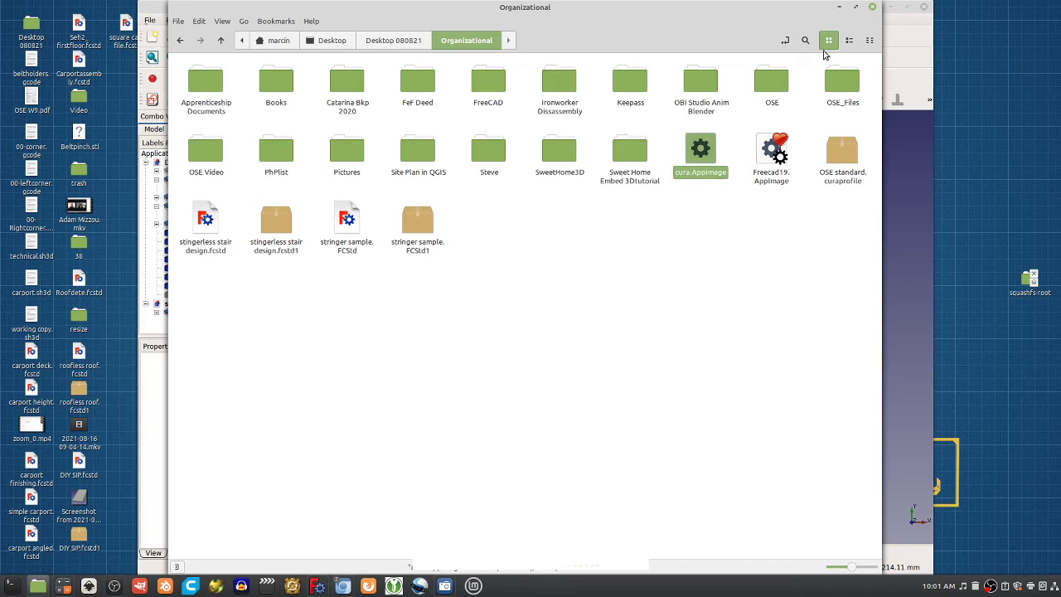
pyautogui.click(873, 7)
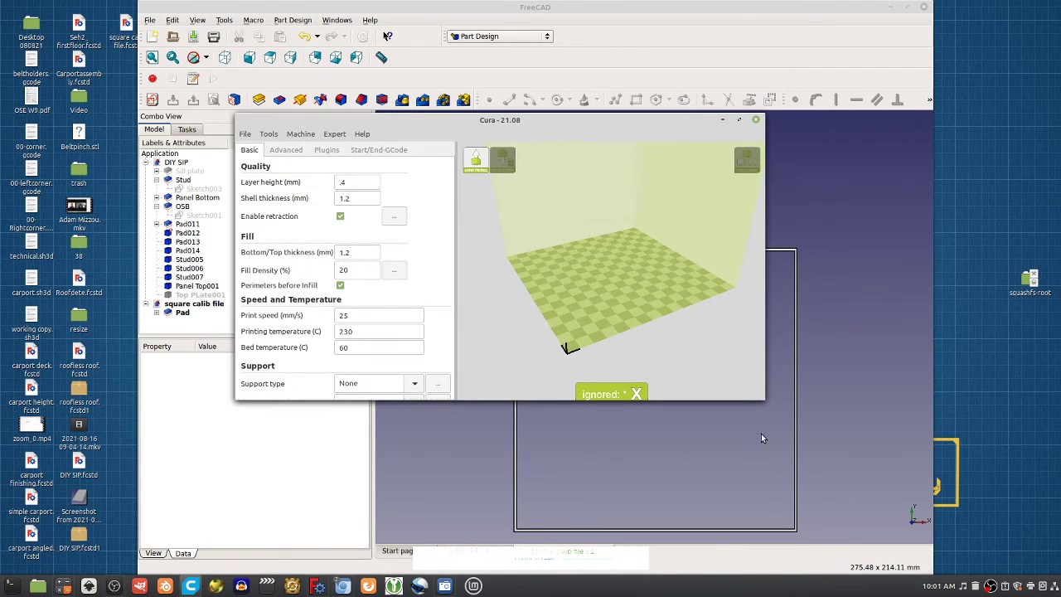
pyautogui.moveTo(763, 398); pyautogui.dragTo(982, 555)
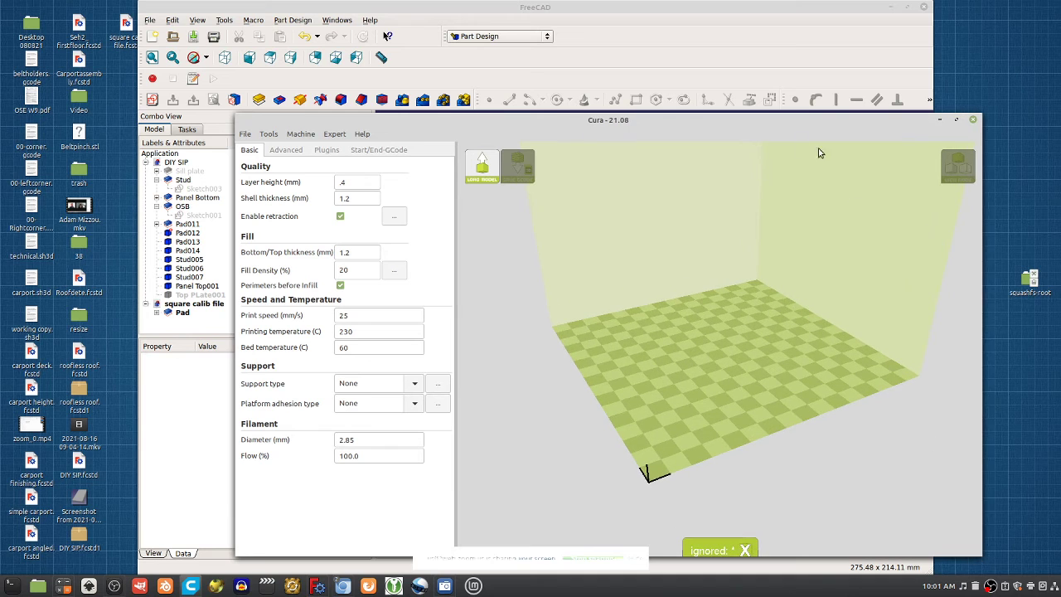
pyautogui.moveTo(519, 121); pyautogui.dragTo(392, 22)
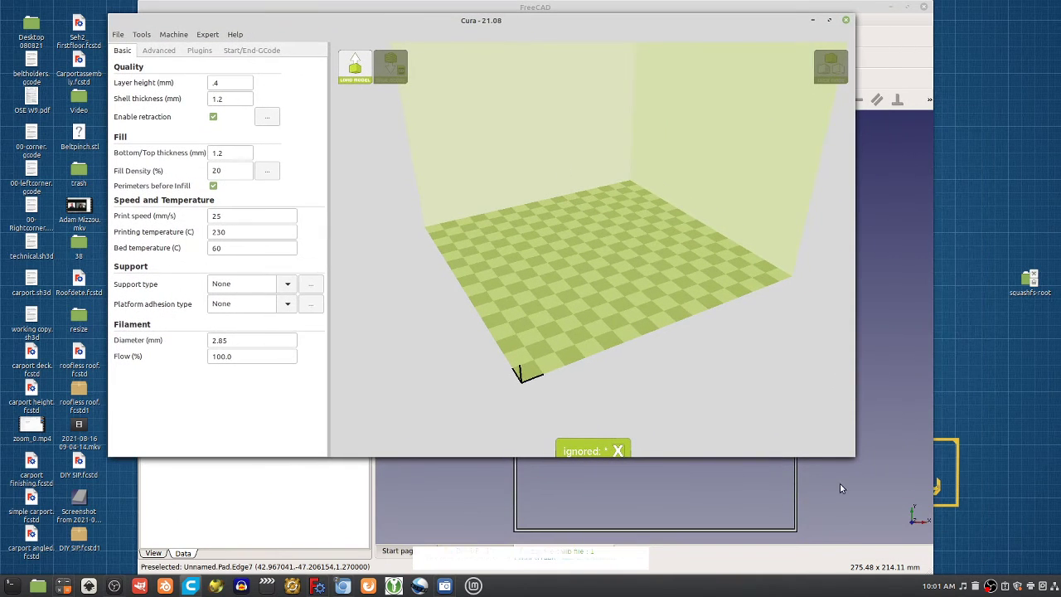
pyautogui.moveTo(854, 454); pyautogui.dragTo(953, 545)
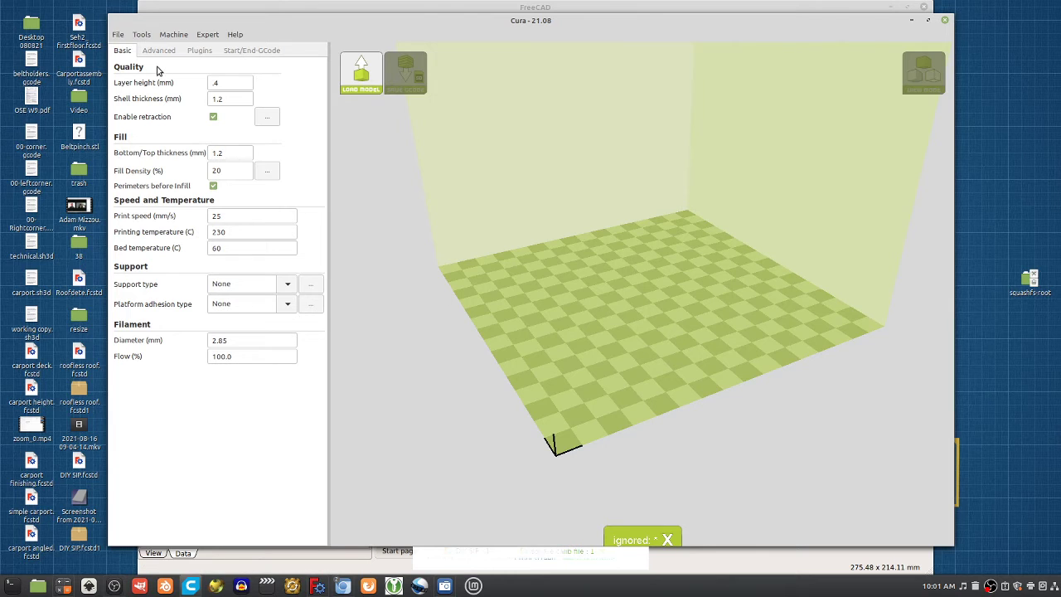
# - Return to FreeCAD and export the whole frame pad to the Desktop as an STL mesh named squerecalib.stl
pyautogui.click(245, 8)
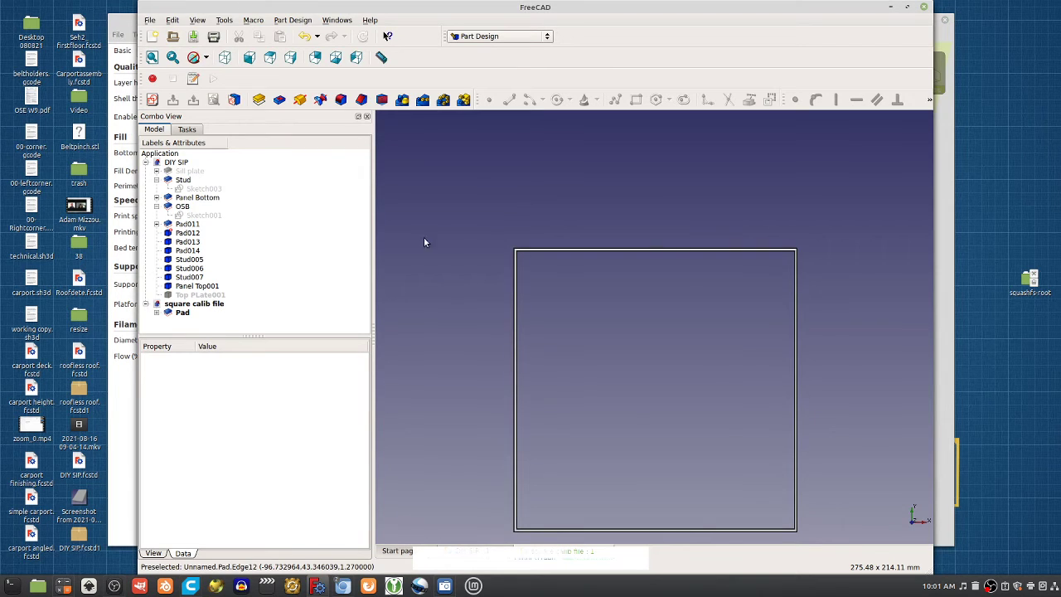
pyautogui.moveTo(608, 266); pyautogui.dragTo(630, 339, button='middle')
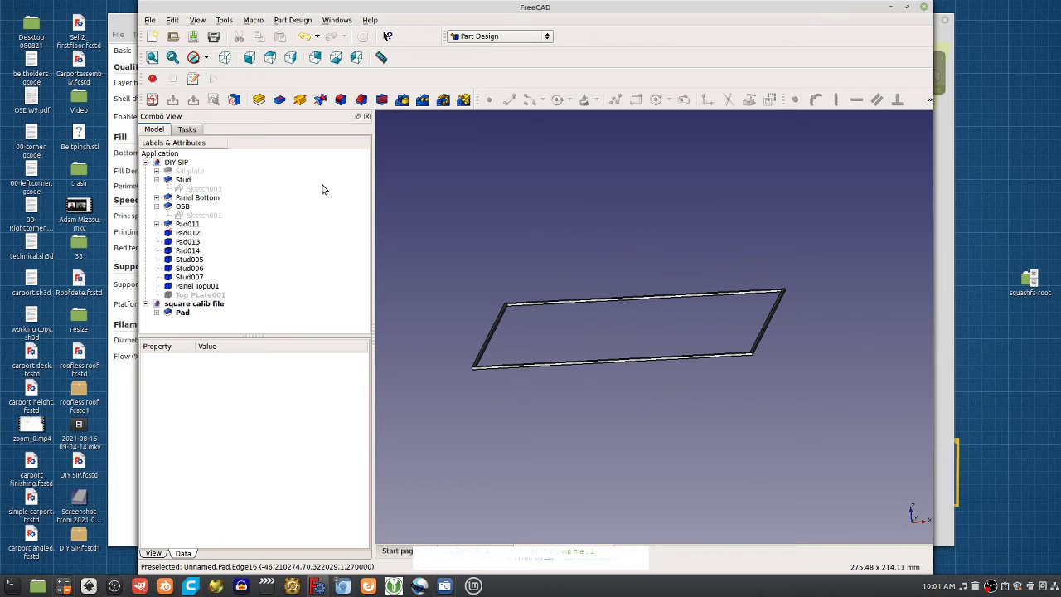
pyautogui.click(146, 21)
pyautogui.click(498, 326)
pyautogui.click(500, 326)
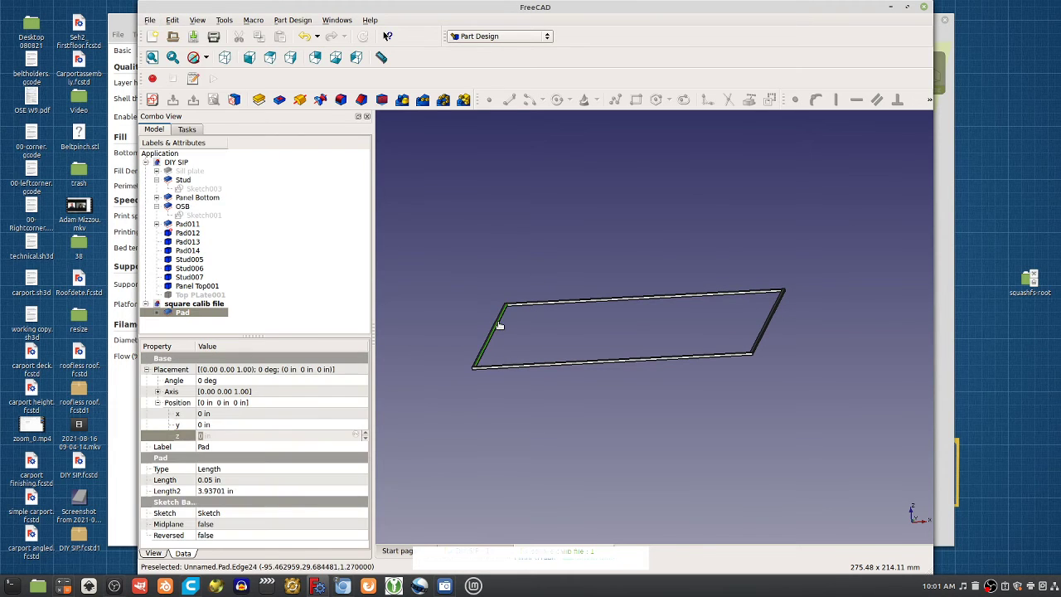
pyautogui.click(149, 20)
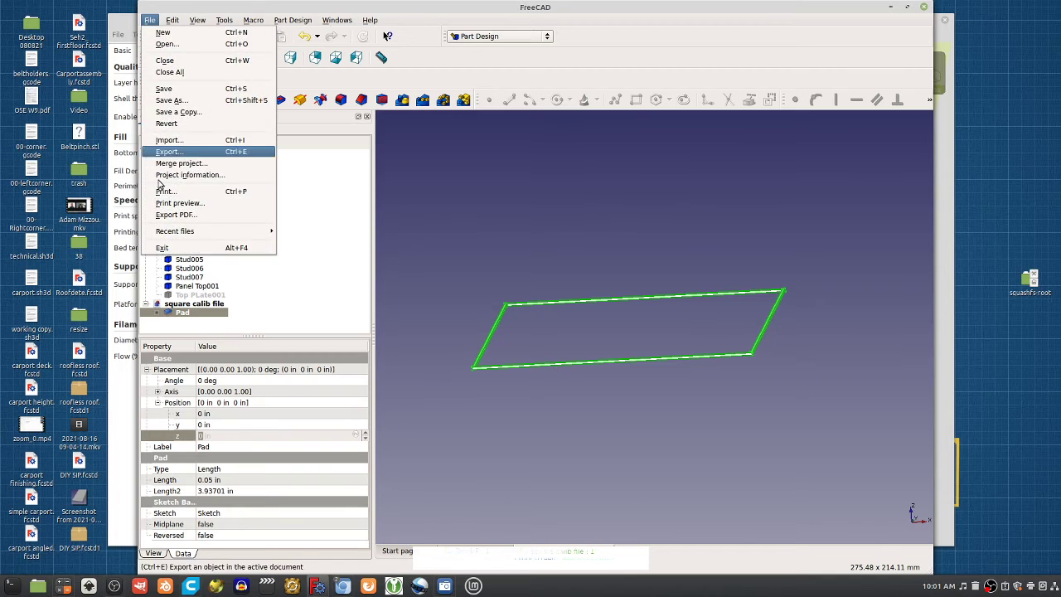
pyautogui.click(169, 152)
pyautogui.click(443, 358)
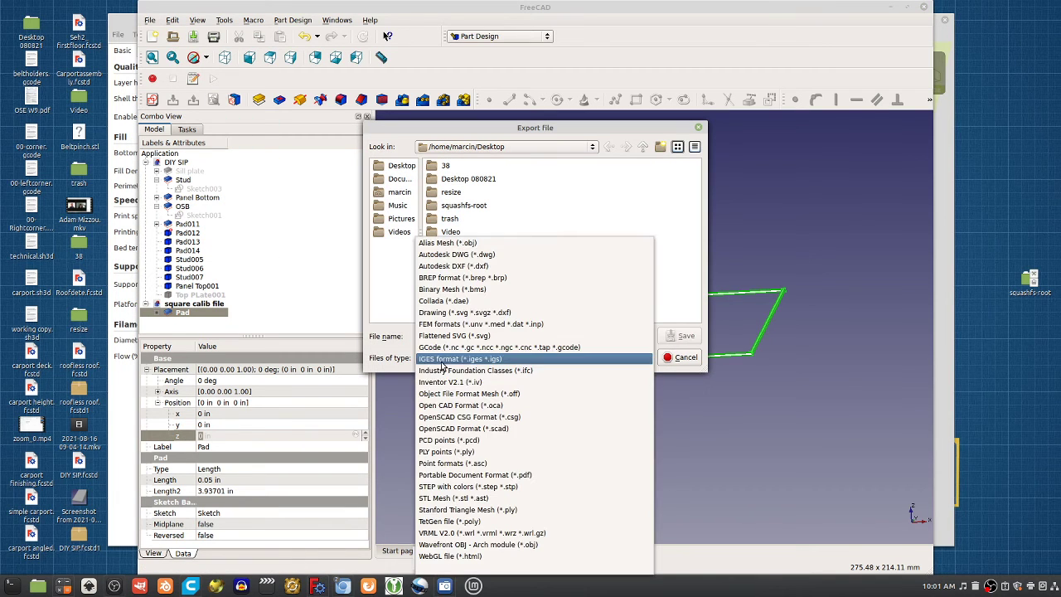
pyautogui.click(444, 498)
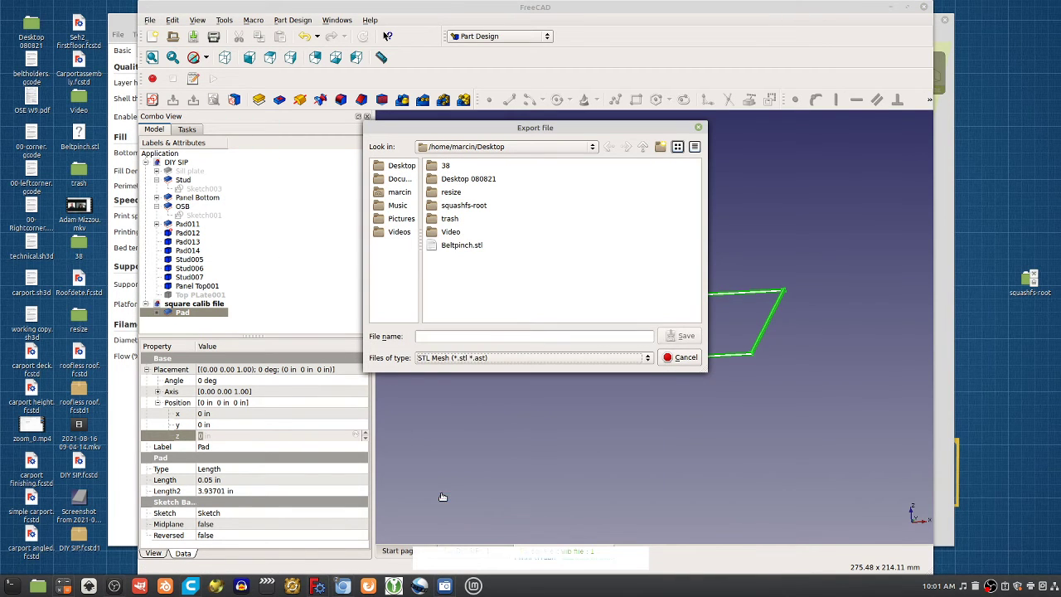
pyautogui.click(434, 336)
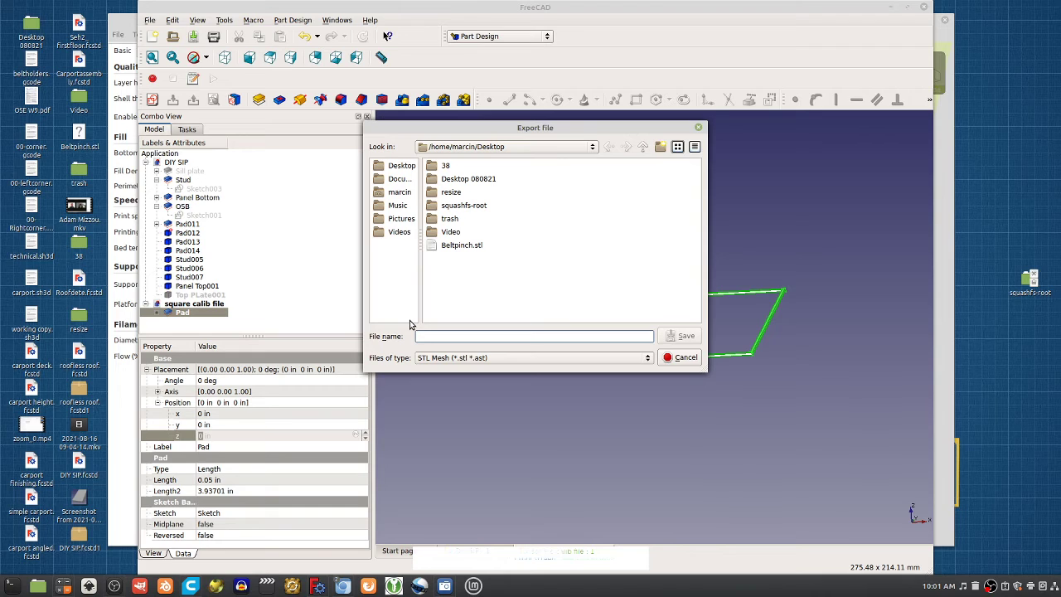
pyautogui.write('squerw')
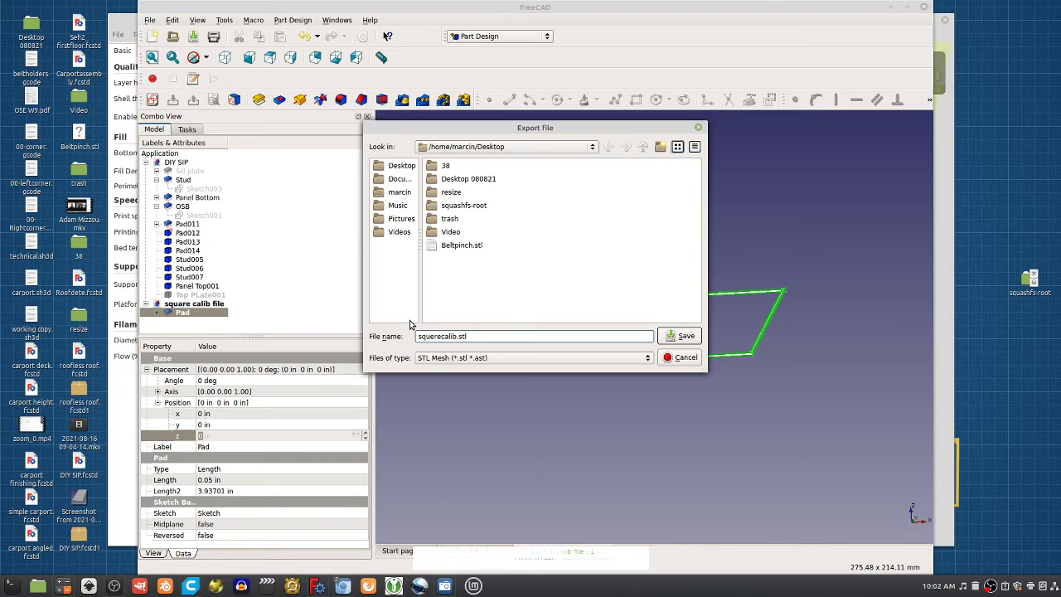
pyautogui.press('Return')
# - Switch to Cura, load squerecalib.stl from the desktop onto the build plate, and inspect the frame from above
pyautogui.click(130, 439)
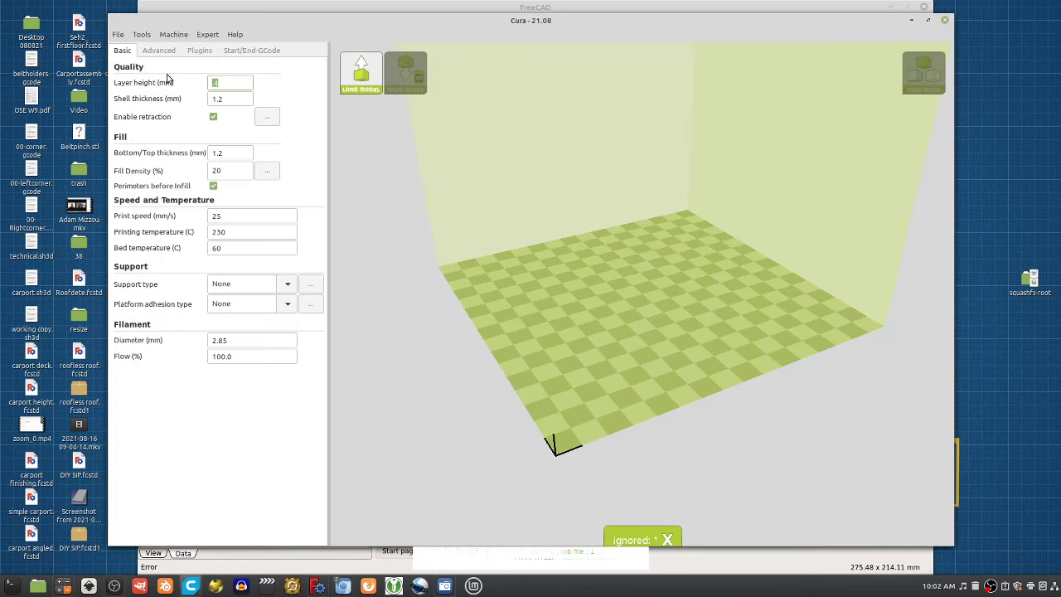
pyautogui.moveTo(198, 29); pyautogui.dragTo(294, 20)
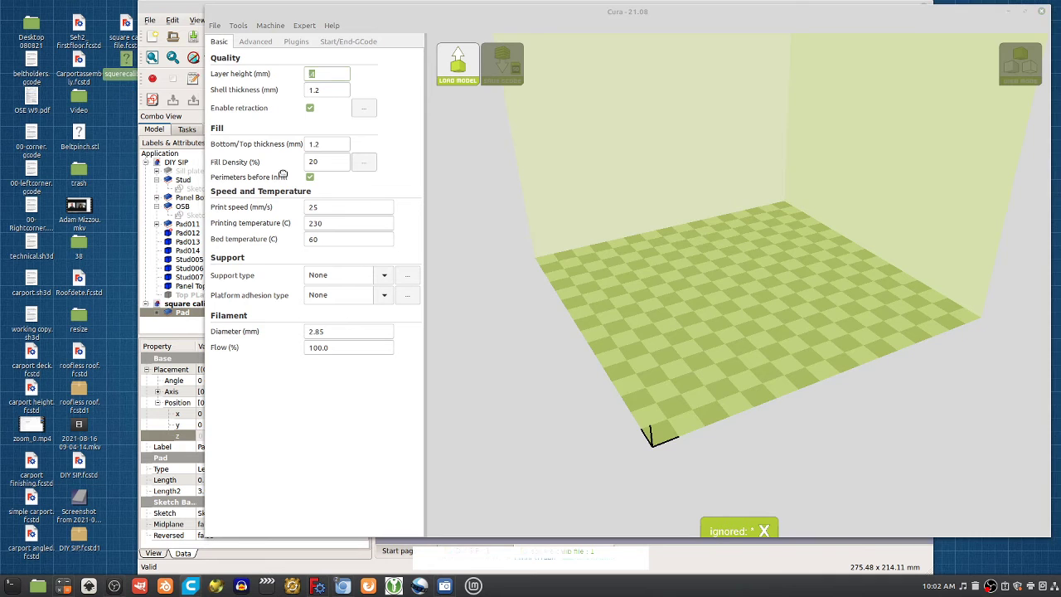
pyautogui.moveTo(654, 260); pyautogui.dragTo(870, 440, button='right')
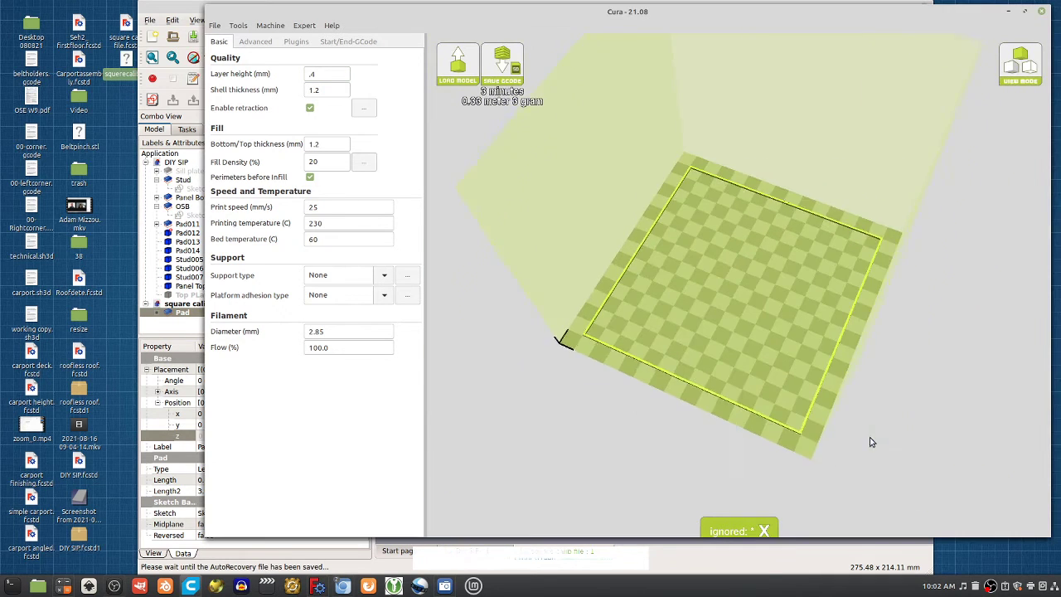
pyautogui.moveTo(614, 17); pyautogui.dragTo(552, 23)
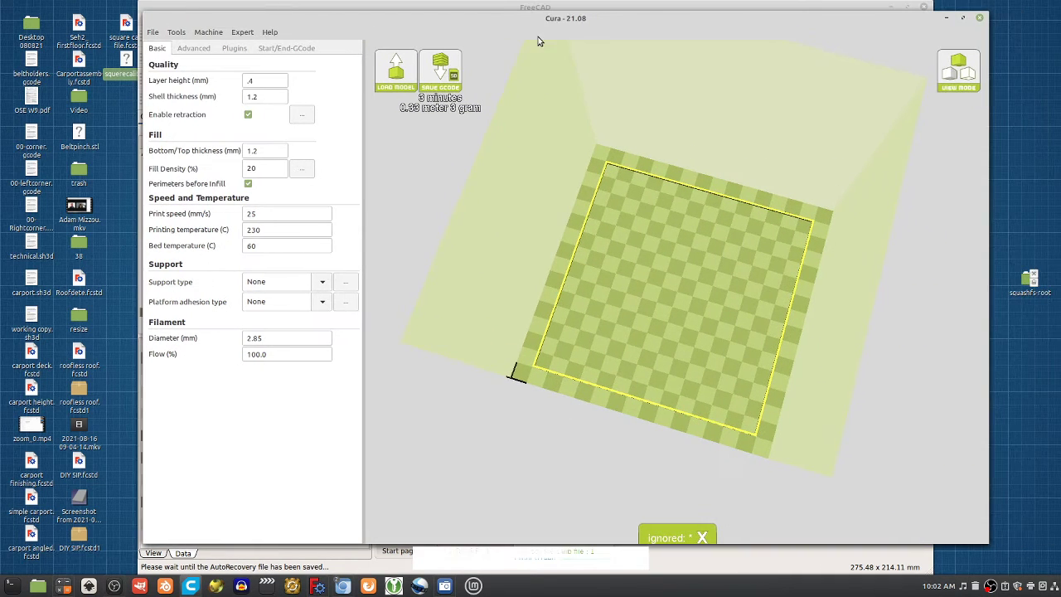
pyautogui.moveTo(732, 332); pyautogui.dragTo(755, 355, button='right')
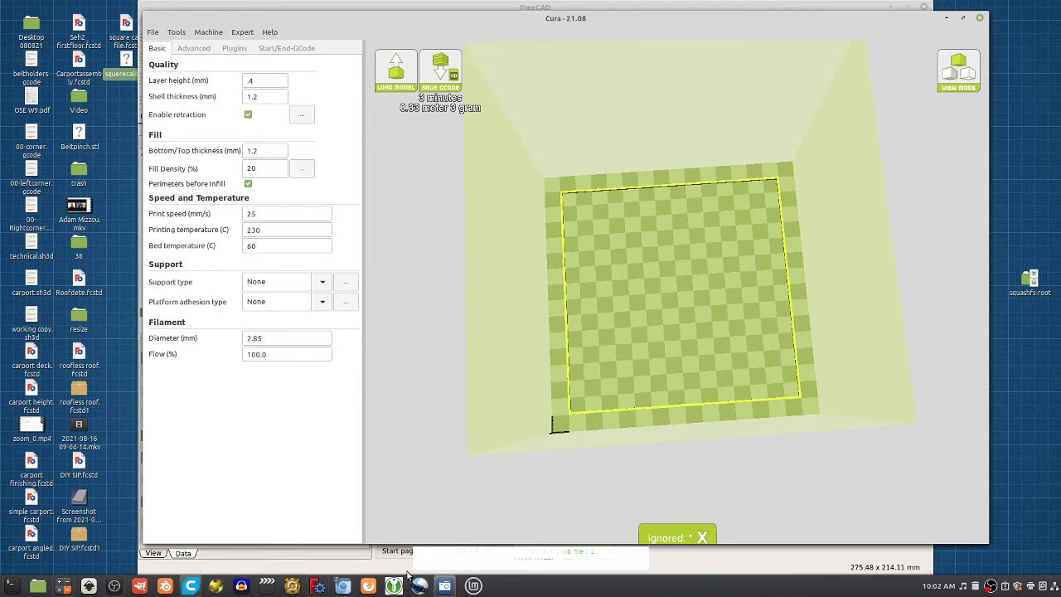
# - Return to FreeCAD, clear the selection of the frame, and move the window aside to expose part of Cura
pyautogui.hotkey('alt', 'Tab')
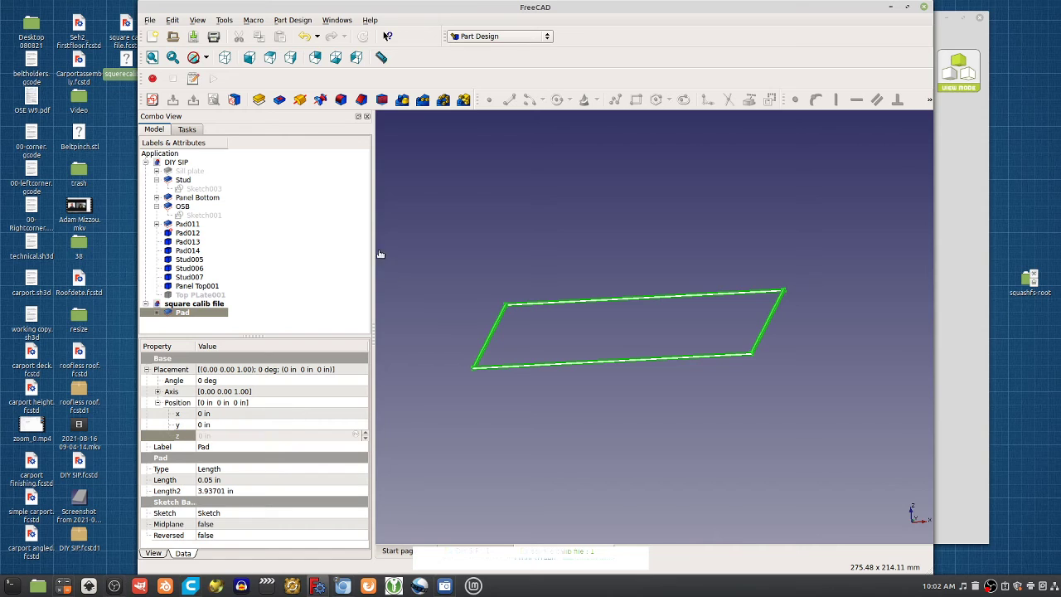
pyautogui.click(947, 328)
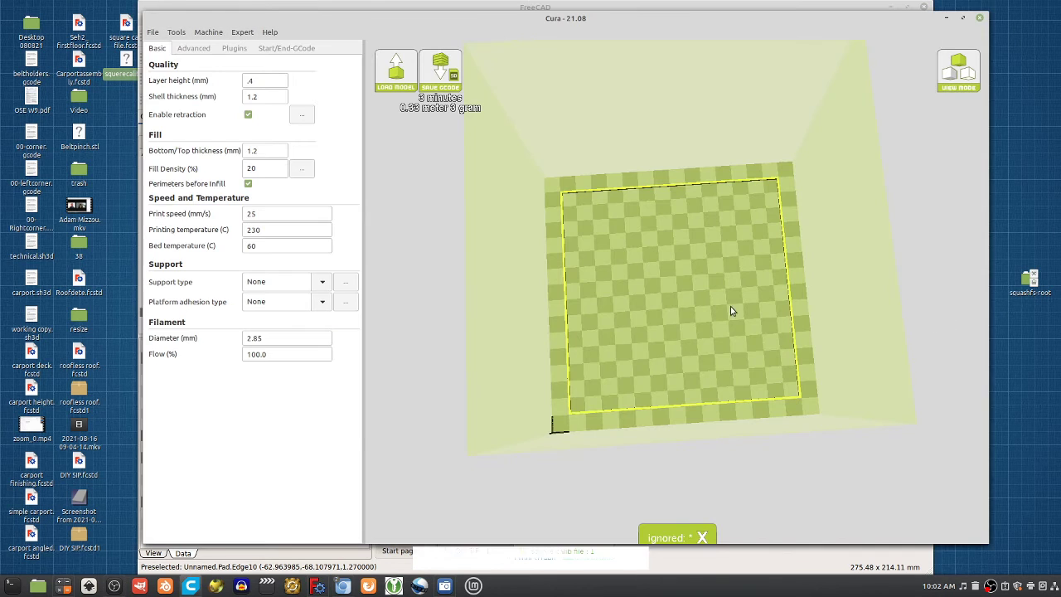
pyautogui.click(386, 565)
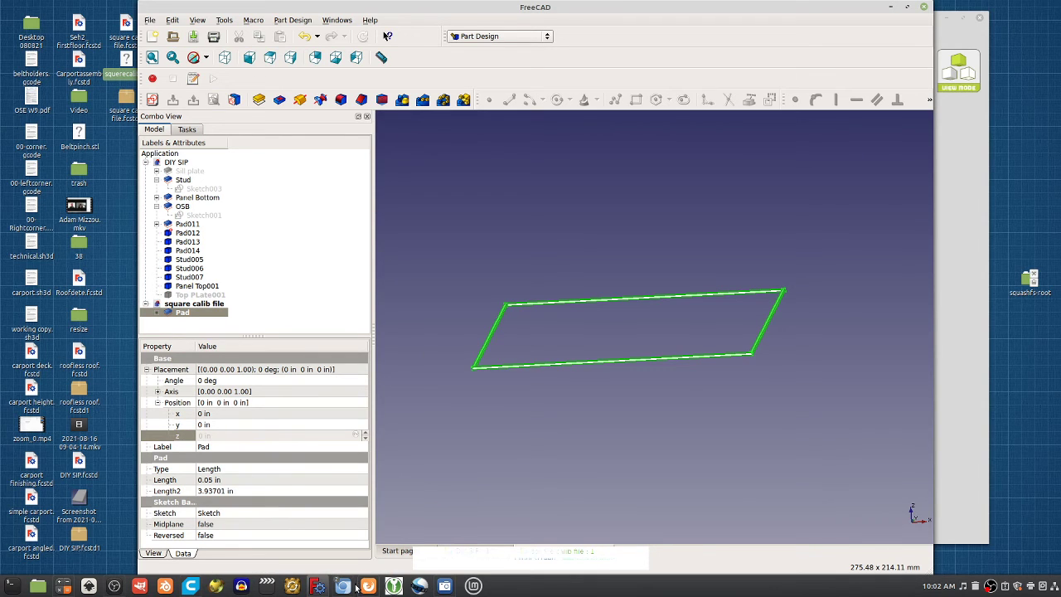
pyautogui.click(457, 510)
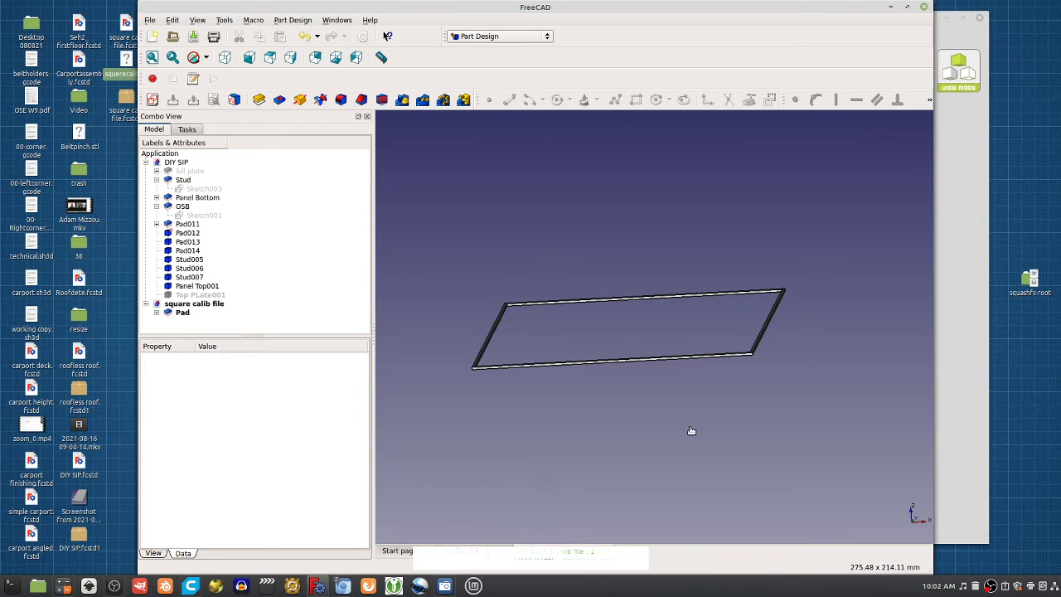
pyautogui.moveTo(630, 7); pyautogui.dragTo(442, 13)
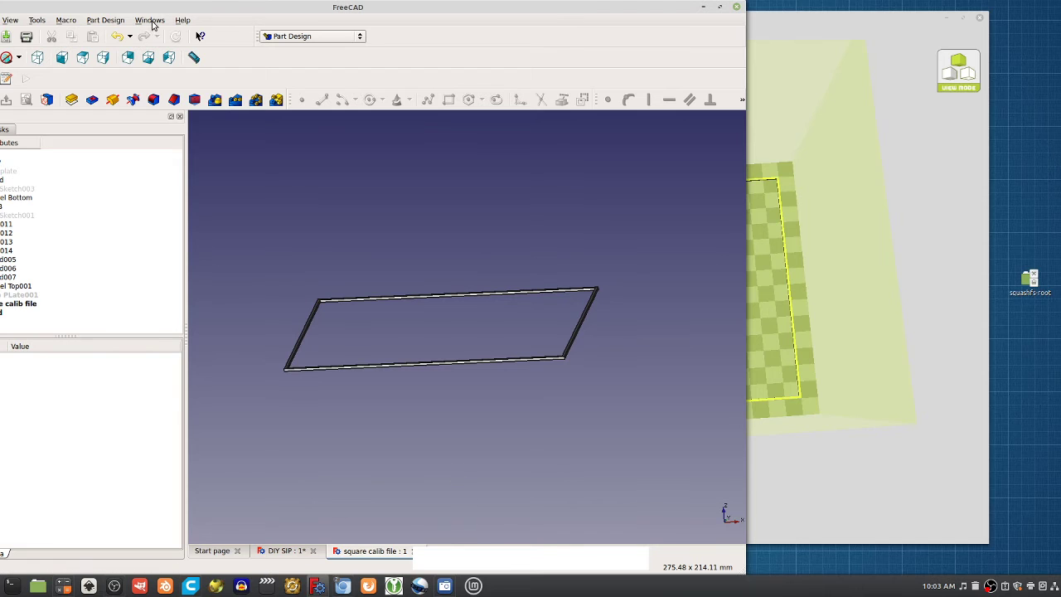
pyautogui.click(346, 585)
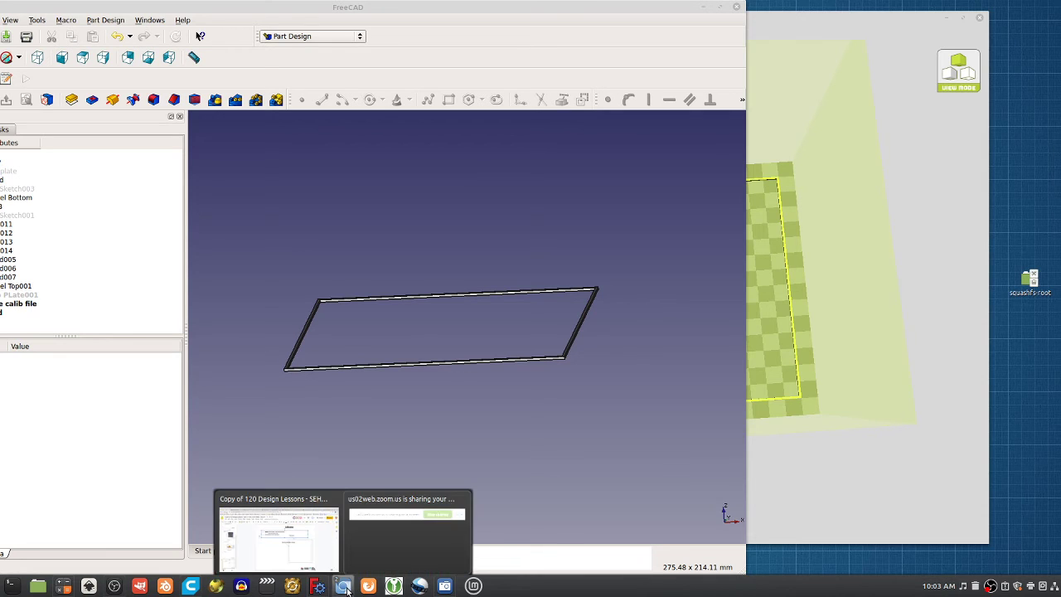
pyautogui.click(345, 587)
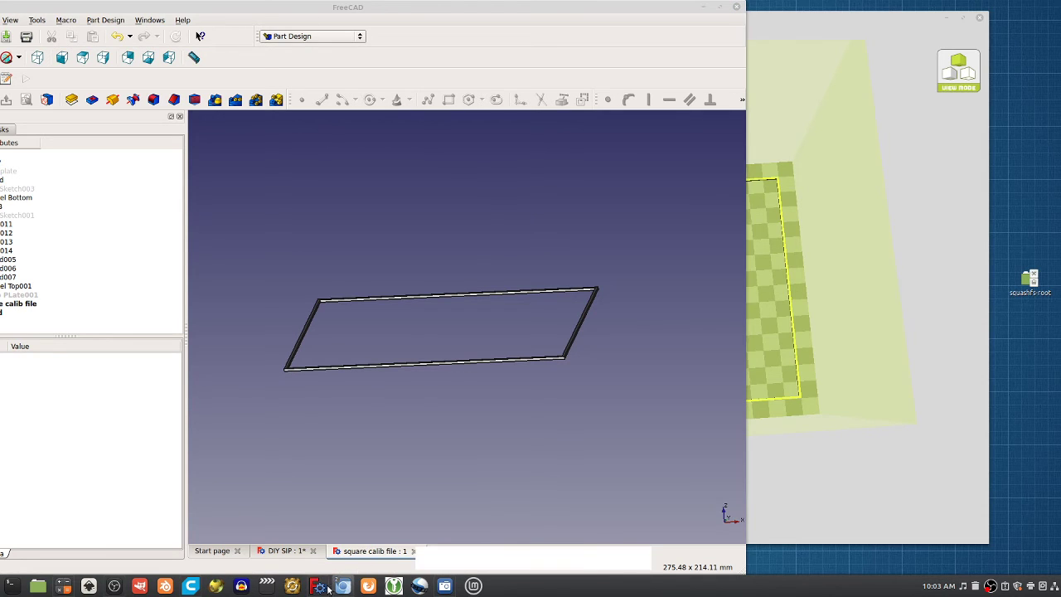
# - Switch to Chromium, open the Seed Home v2 3D CAD page on the Open Source Ecology wiki, and go to its file upload form
pyautogui.click(329, 568)
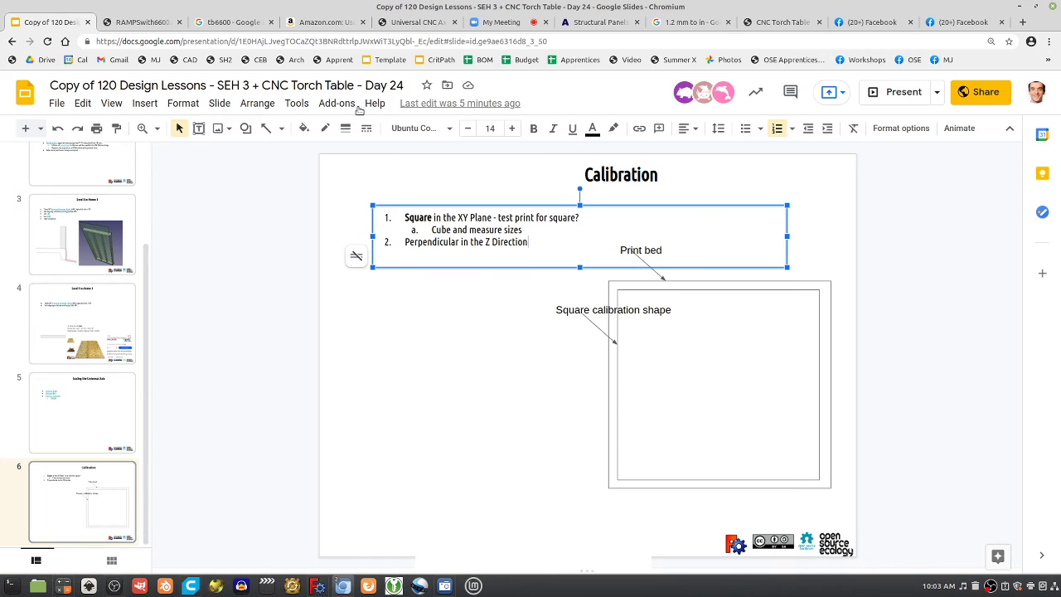
pyautogui.click(871, 22)
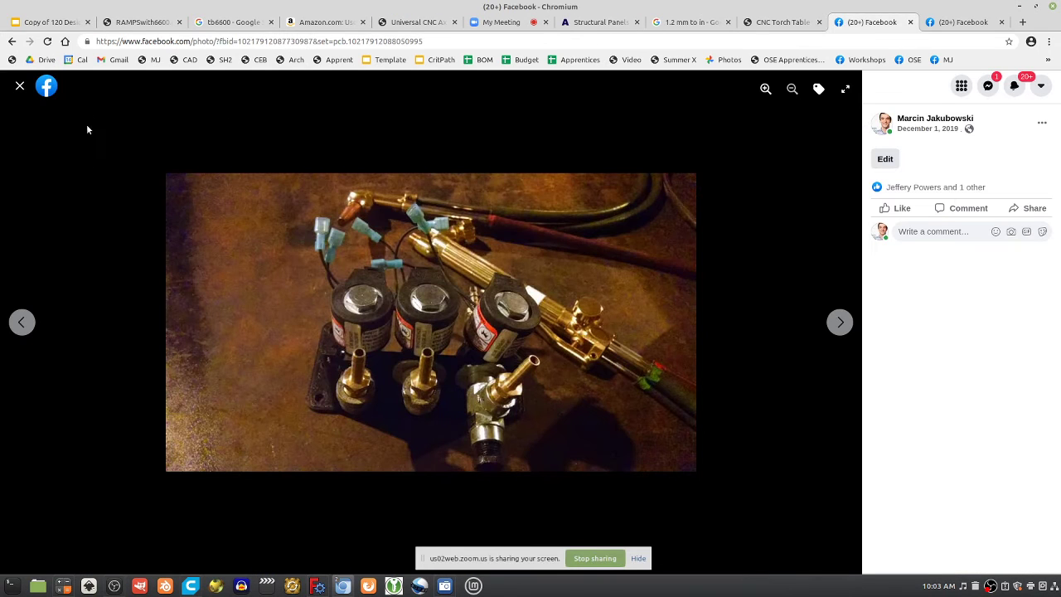
pyautogui.click(176, 60)
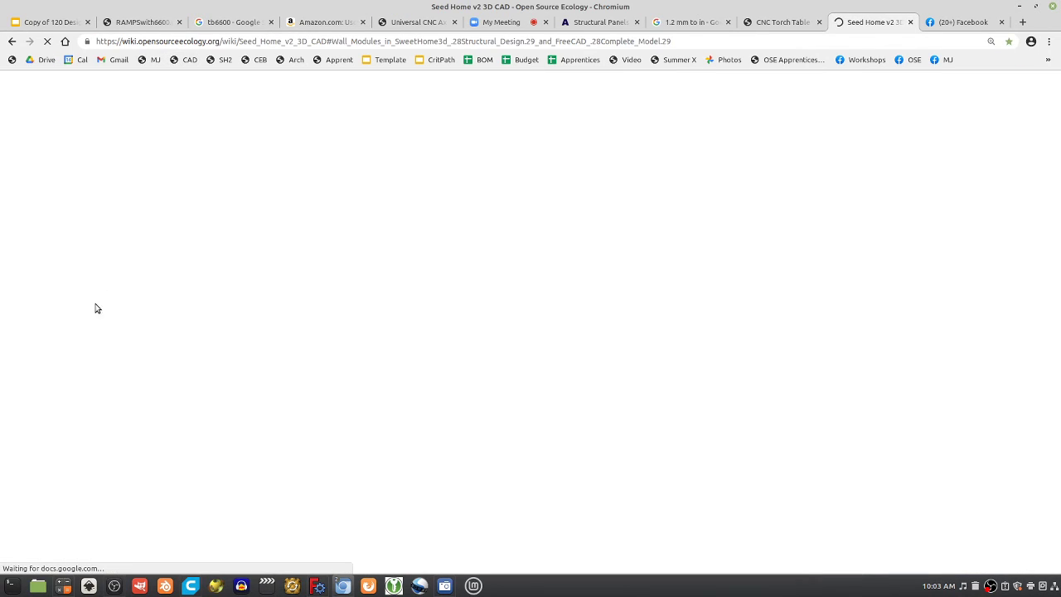
pyautogui.scroll(-5, 66, 468)
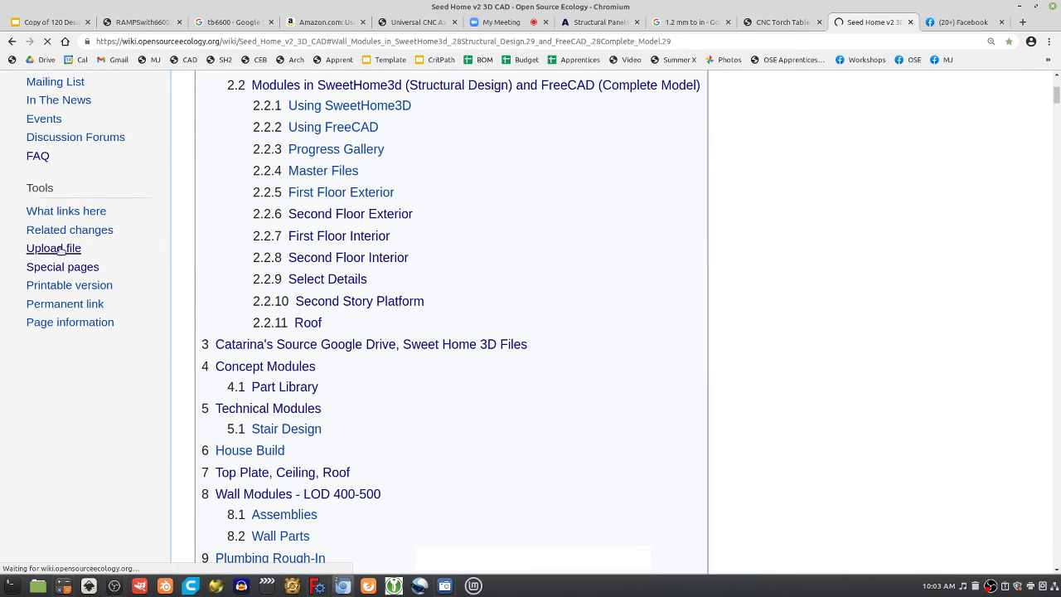
pyautogui.click(53, 248)
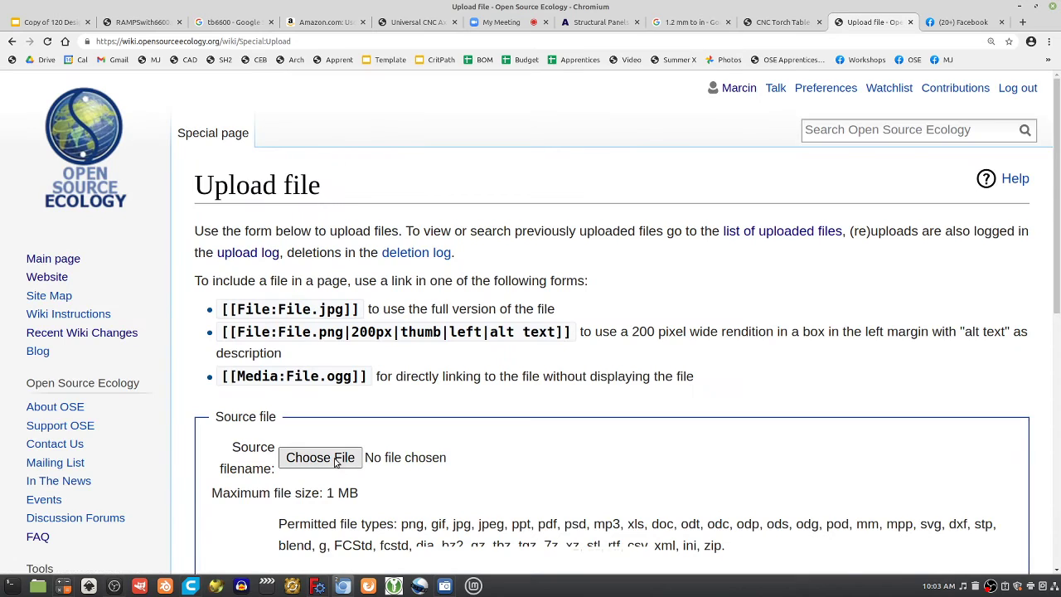
# - Upload square calib file.fcstd from the Desktop to the wiki, keeping the destination filename Square_calib_file.fcstd
pyautogui.scroll(-3, 340, 415)
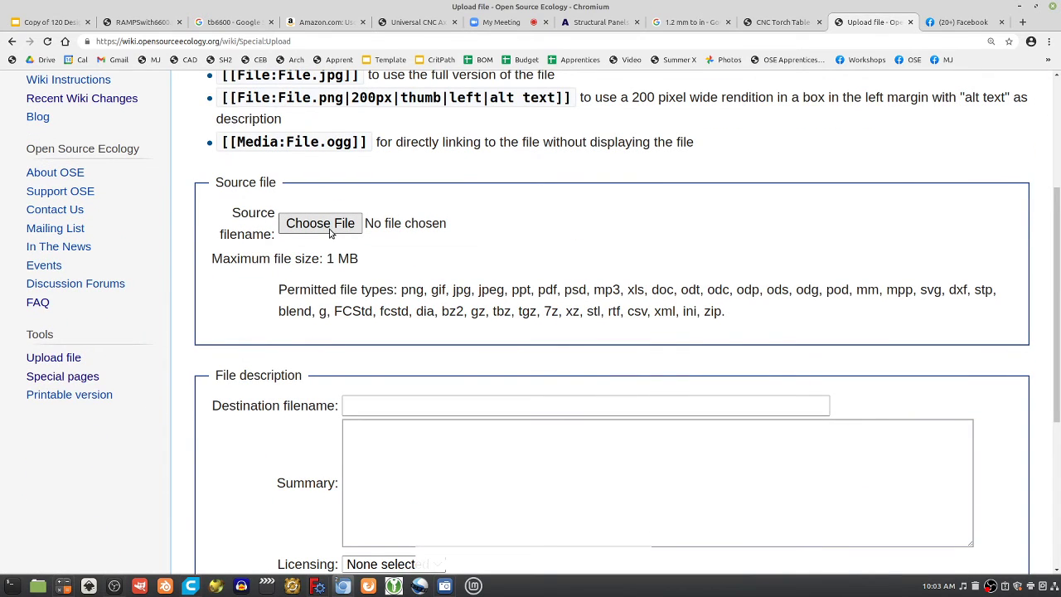
pyautogui.click(330, 230)
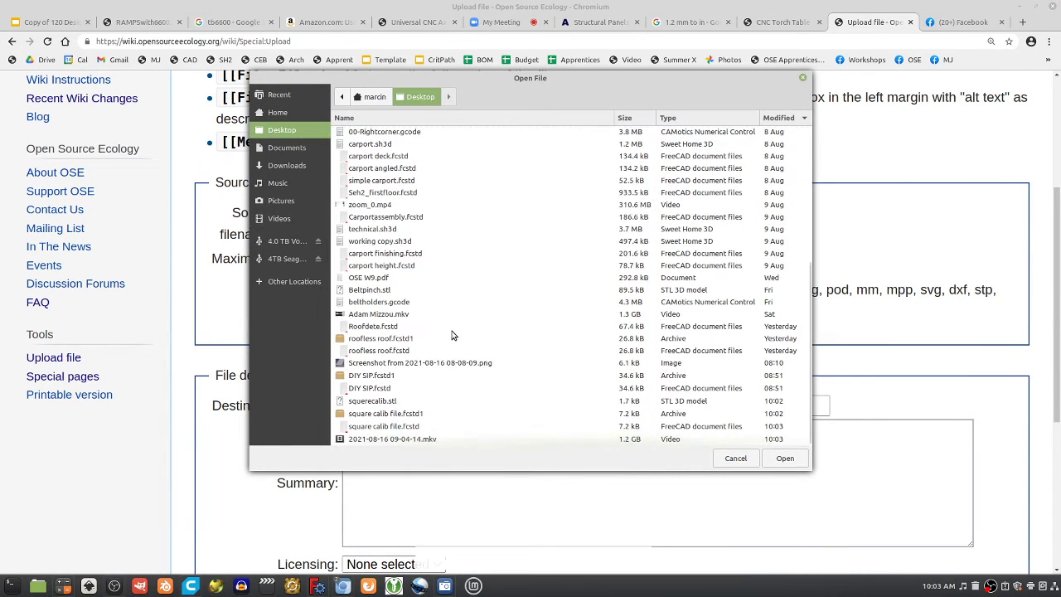
pyautogui.doubleClick(406, 427)
pyautogui.scroll(-3, 332, 465)
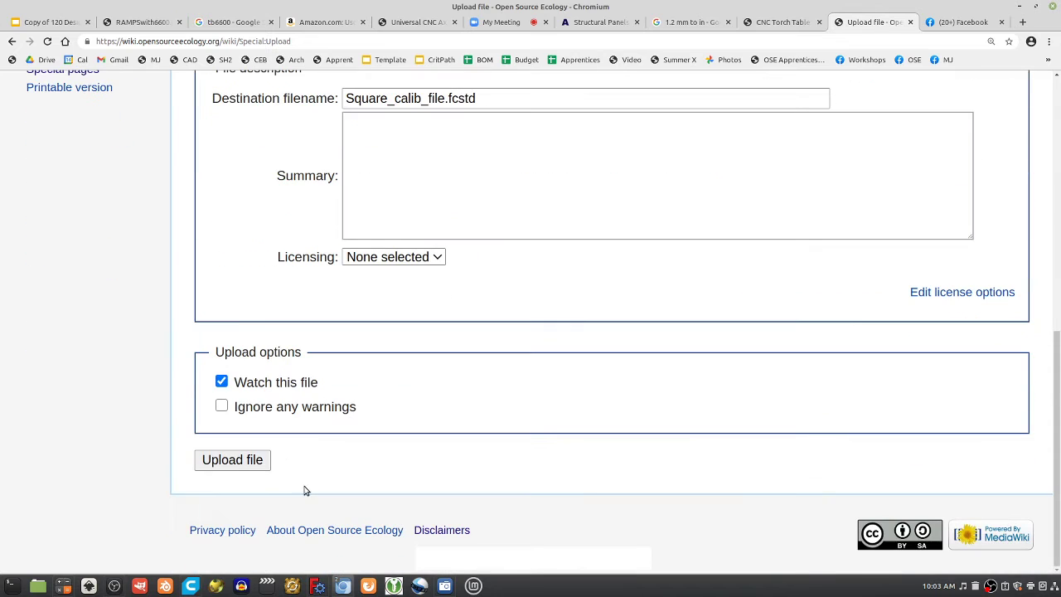
pyautogui.click(234, 464)
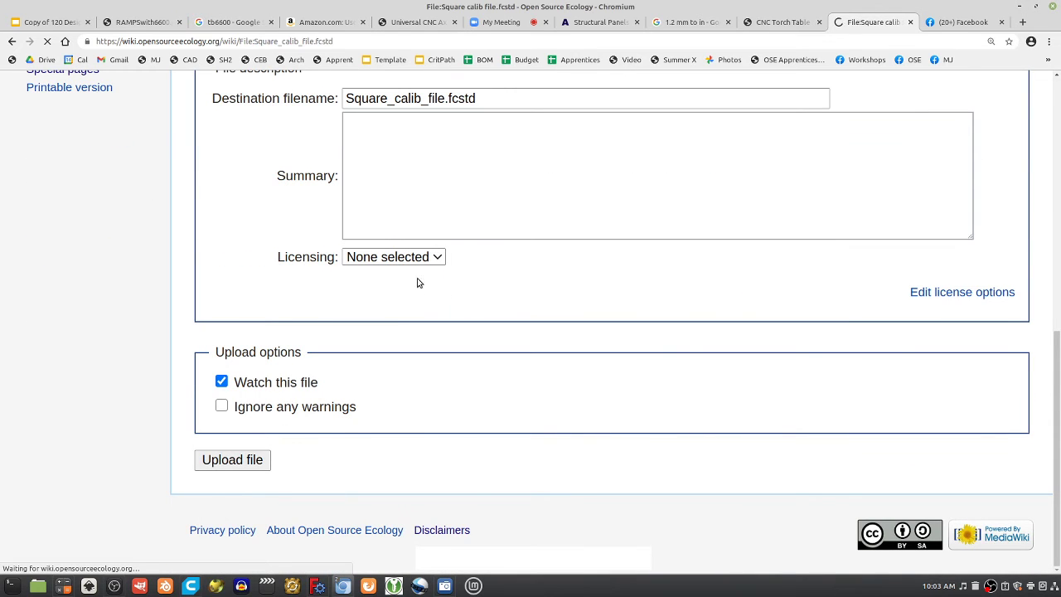
# - Review the uploaded file's page, and look up its entry in the wiki's upload log through the recent changes
pyautogui.scroll(-3, 540, 285)
pyautogui.scroll(2, 404, 396)
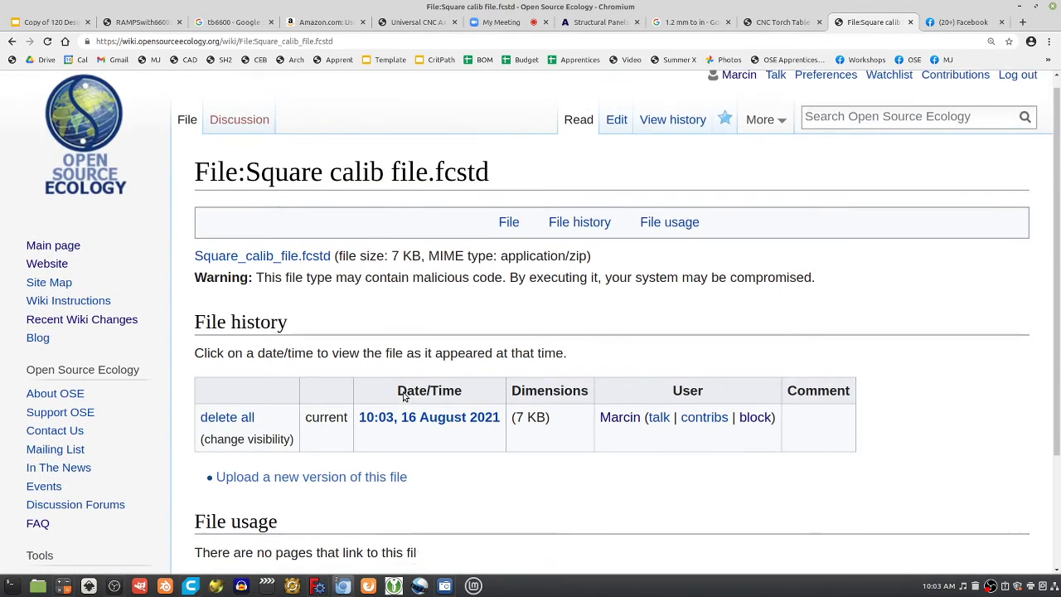
pyautogui.scroll(-2, 144, 362)
pyautogui.click(82, 186)
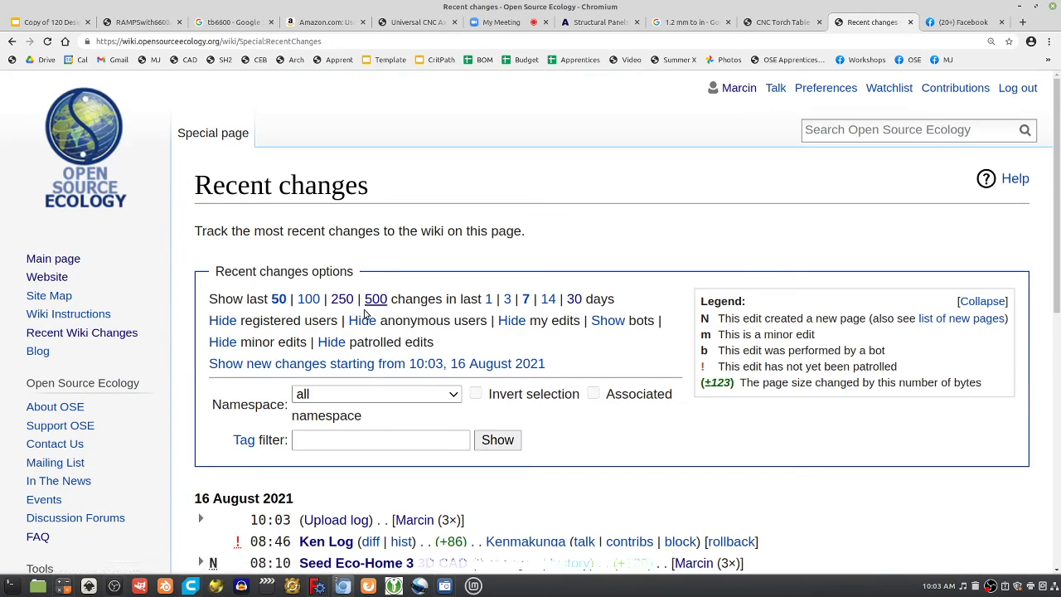
pyautogui.scroll(-3, 346, 344)
pyautogui.click(346, 344)
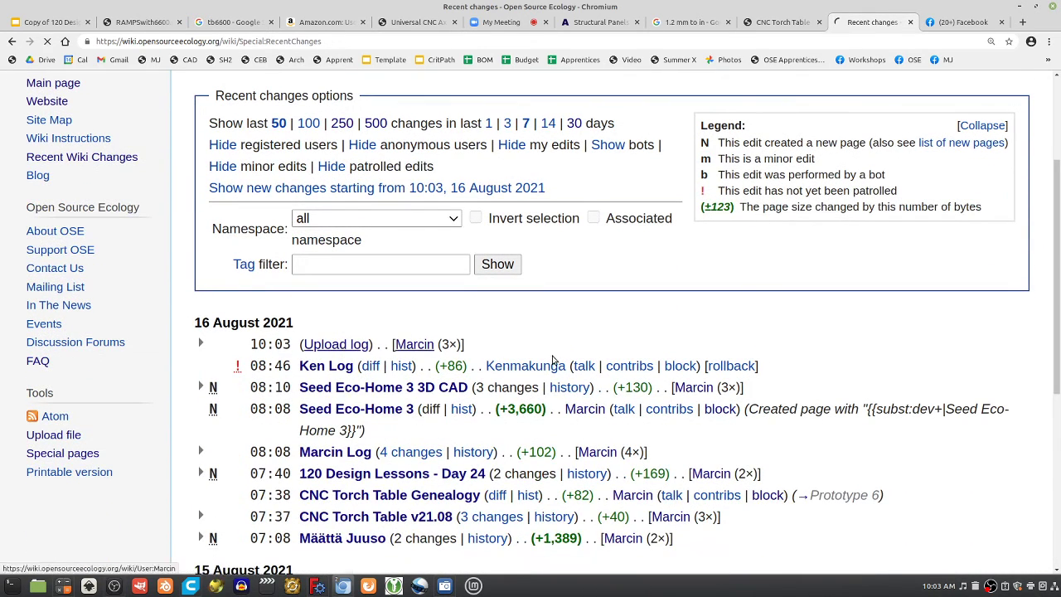
pyautogui.scroll(-3, 583, 307)
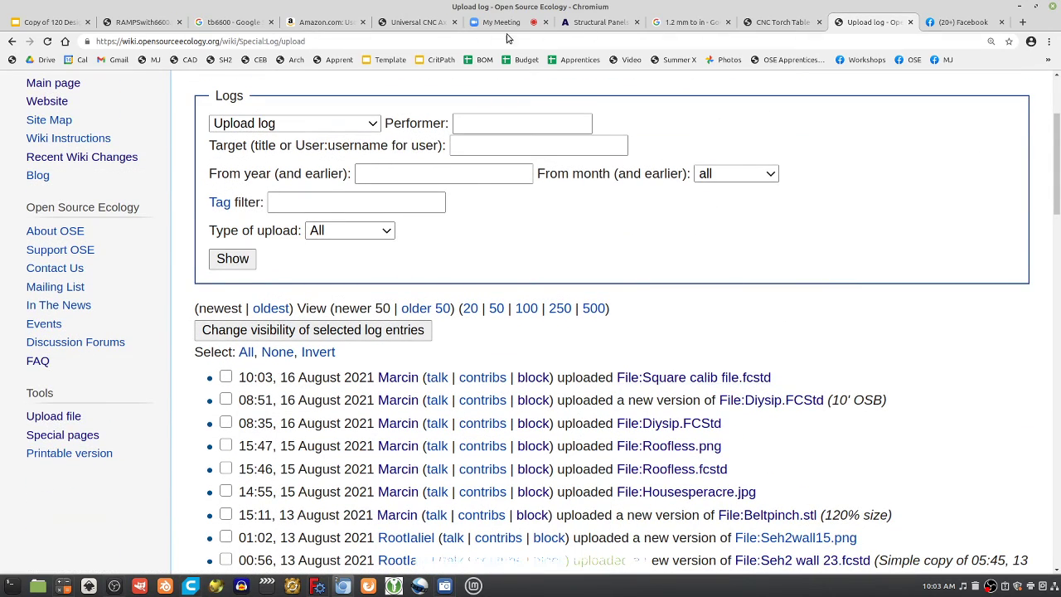
# - Restore the browser to a smaller window, bring Cura forward, and inspect the frame on the build plate at an angle
pyautogui.doubleClick(439, 5)
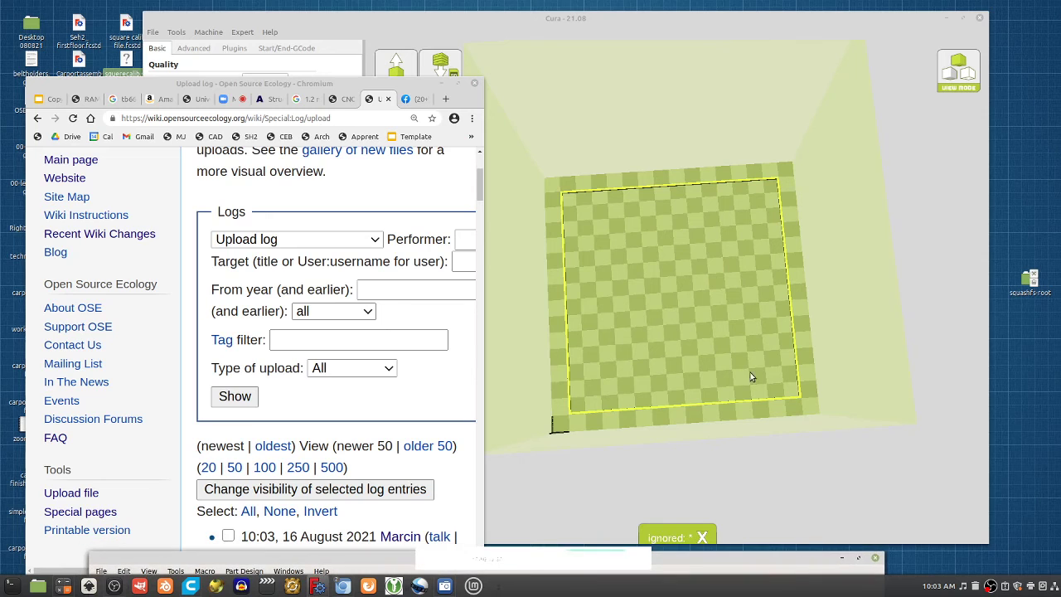
pyautogui.click(781, 307)
pyautogui.moveTo(810, 491); pyautogui.dragTo(660, 464, button='right')
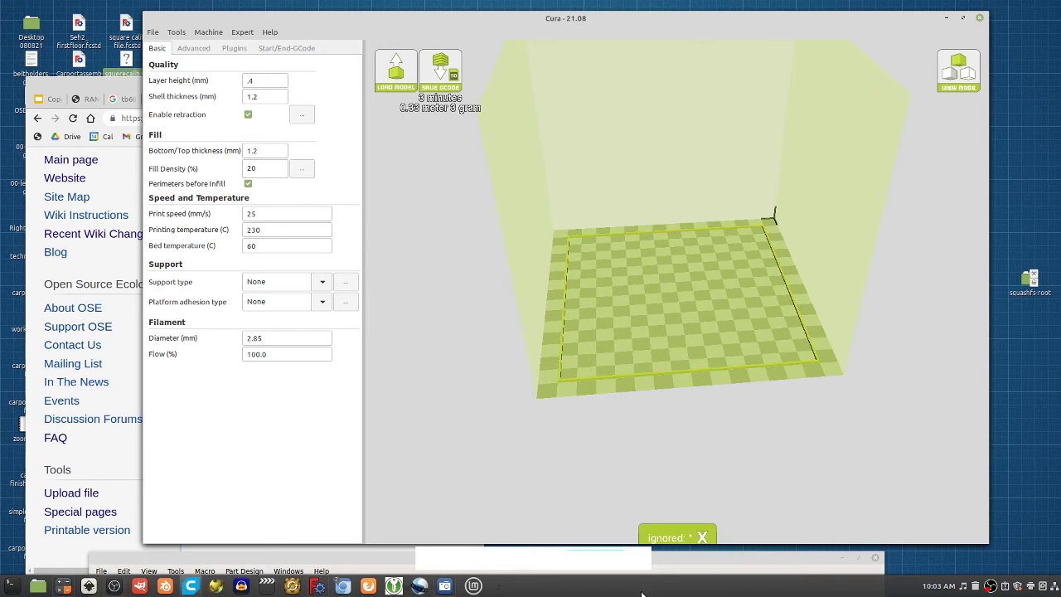
# - Bring the FreeCAD window back into view and start a new sketch on the top face of the calibration frame
pyautogui.moveTo(679, 563); pyautogui.dragTo(720, 21)
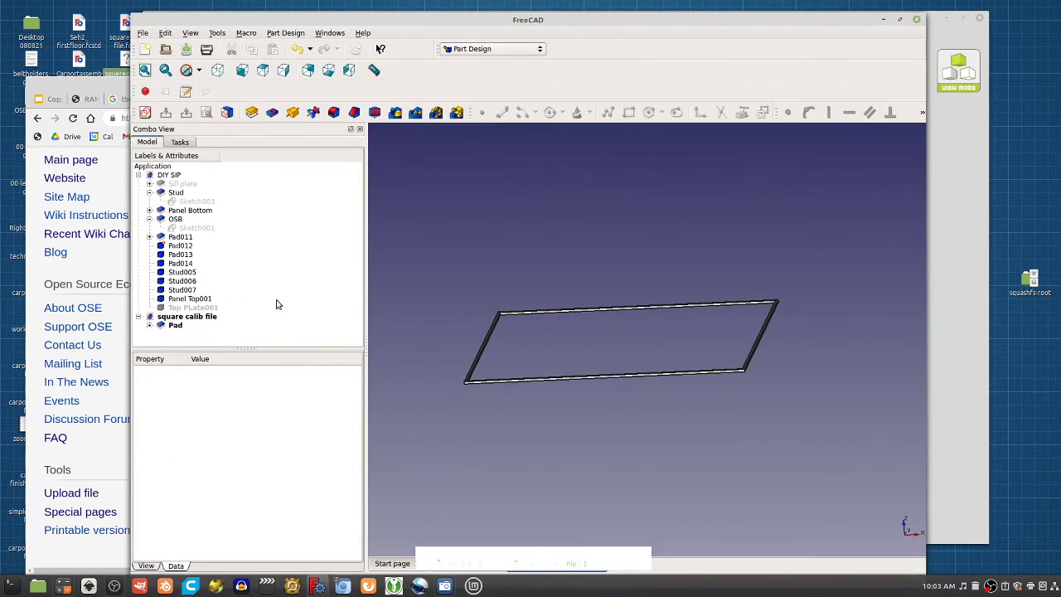
pyautogui.scroll(3, 466, 382)
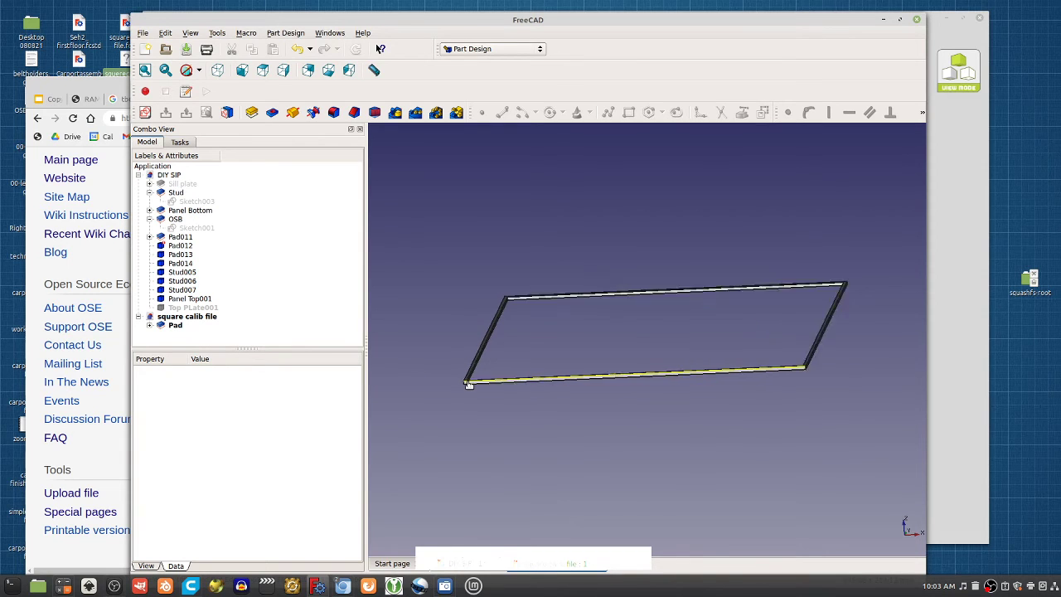
pyautogui.click(469, 375)
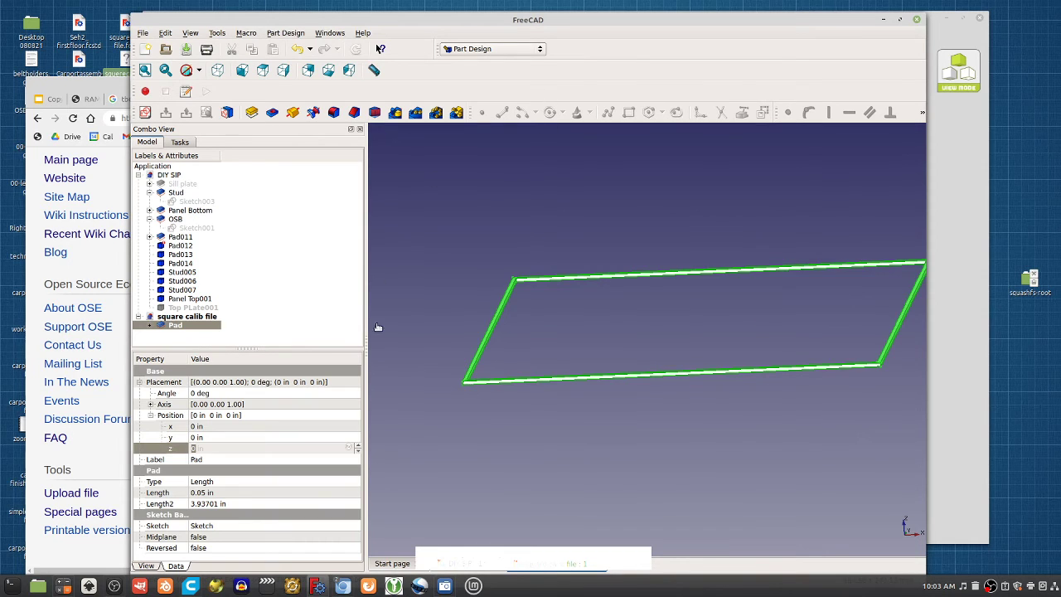
pyautogui.click(379, 327)
pyautogui.scroll(3, 467, 386)
pyautogui.scroll(2, 468, 386)
pyautogui.click(486, 344)
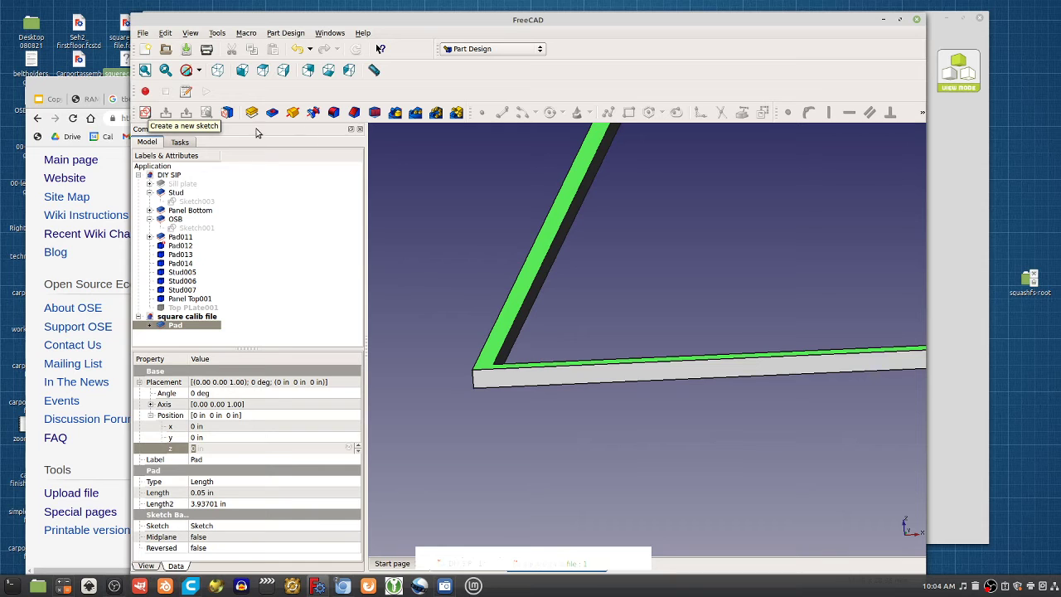
pyautogui.click(146, 114)
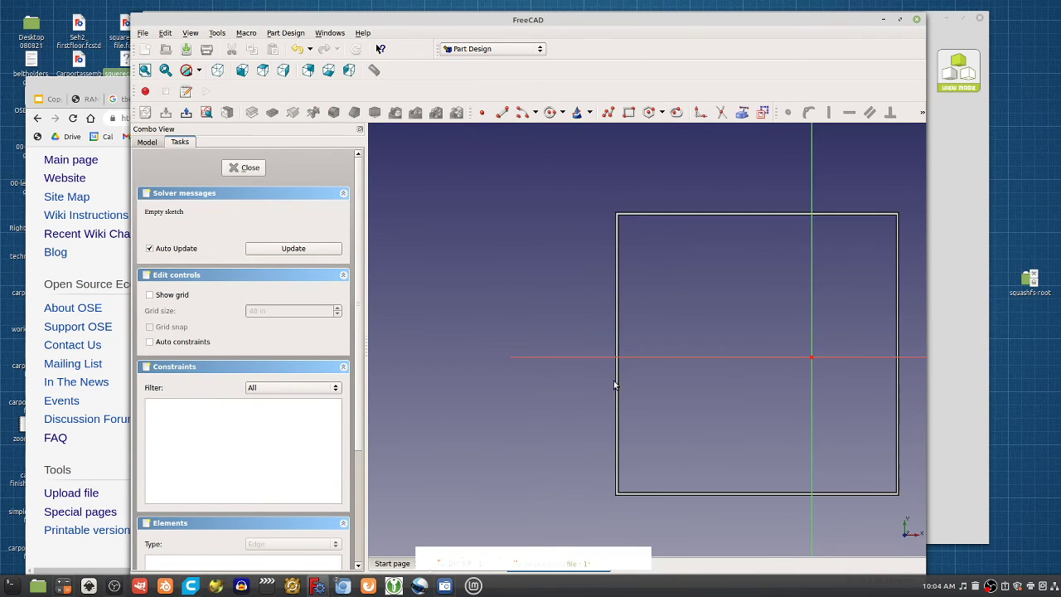
# - Sketch a small rectangle over the frame's lower-left corner, roughly as wide as the frame wall
pyautogui.click(628, 114)
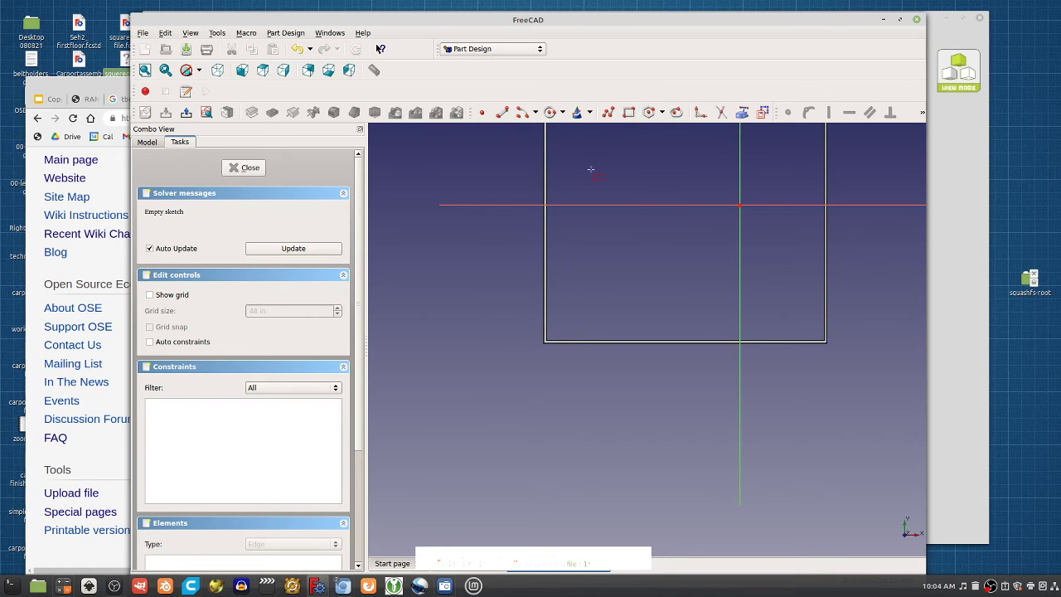
pyautogui.scroll(3, 572, 332)
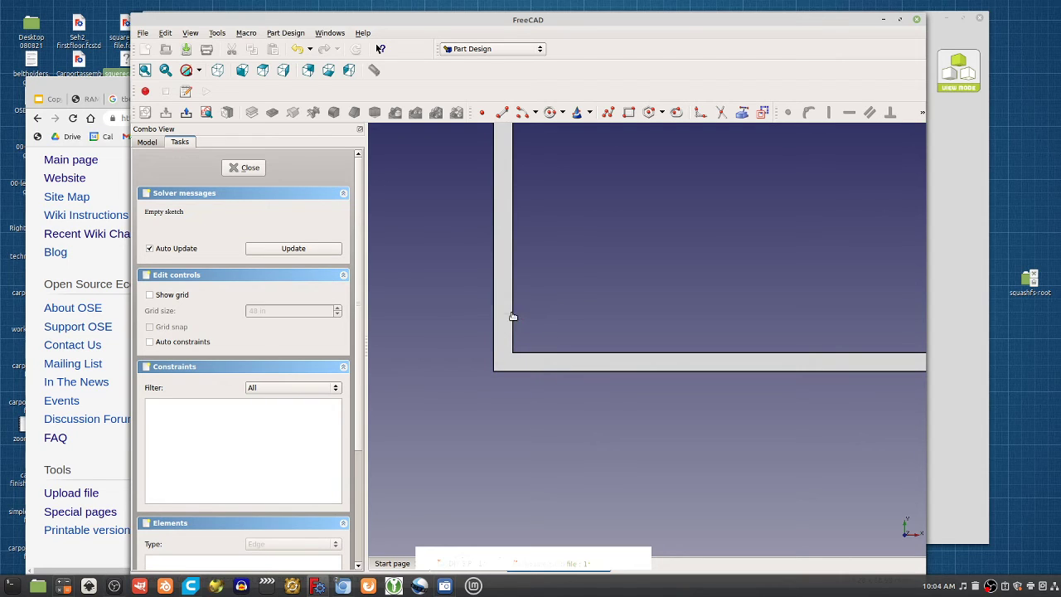
pyautogui.press('Escape')
pyautogui.click(629, 112)
pyautogui.click(494, 354)
pyautogui.click(513, 371)
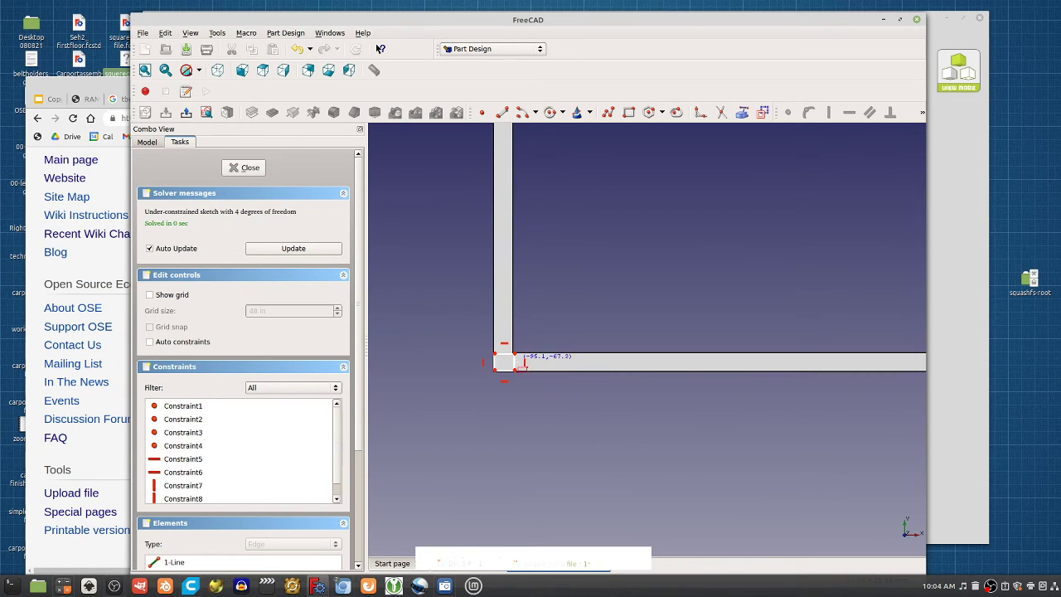
pyautogui.rightClick(509, 356)
# - Align the rectangle's corner points with the inner and outer corners of the frame wall, and close the sketch
pyautogui.scroll(5, 509, 357)
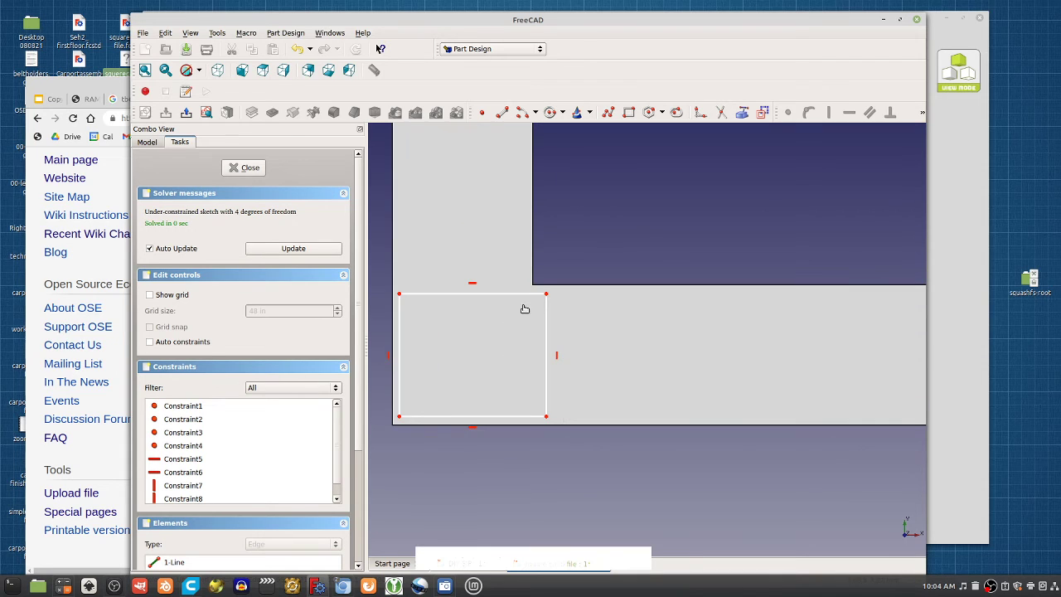
pyautogui.moveTo(535, 290); pyautogui.dragTo(531, 285)
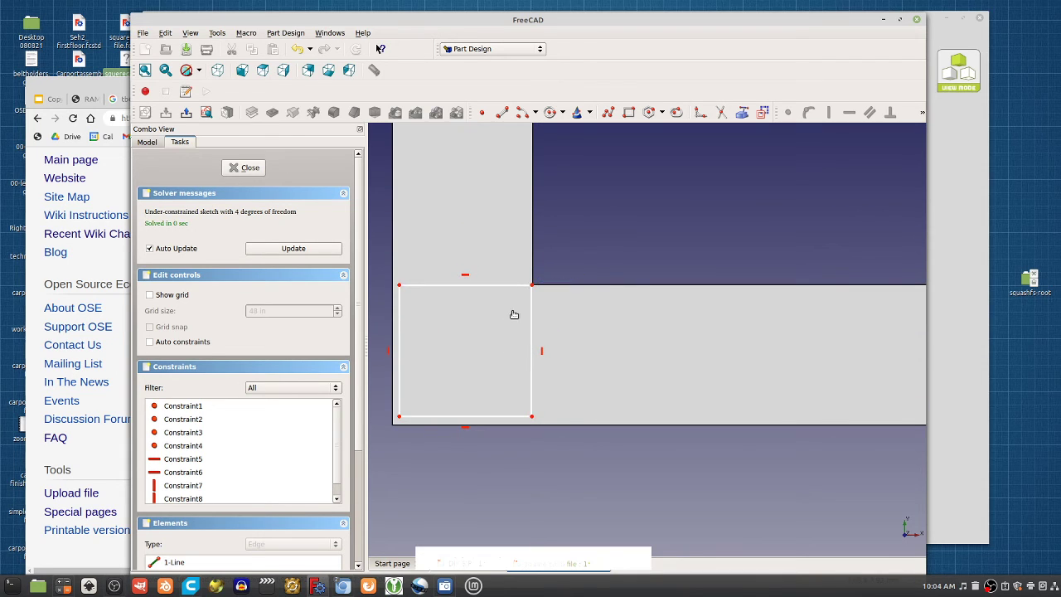
pyautogui.moveTo(401, 420); pyautogui.dragTo(395, 426)
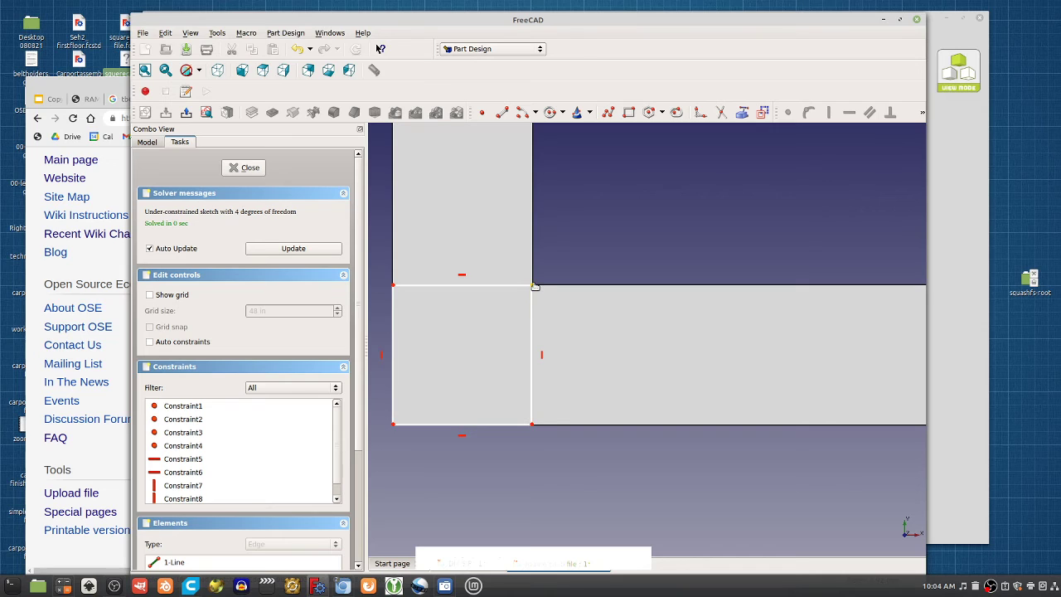
pyautogui.click(534, 288)
pyautogui.click(246, 171)
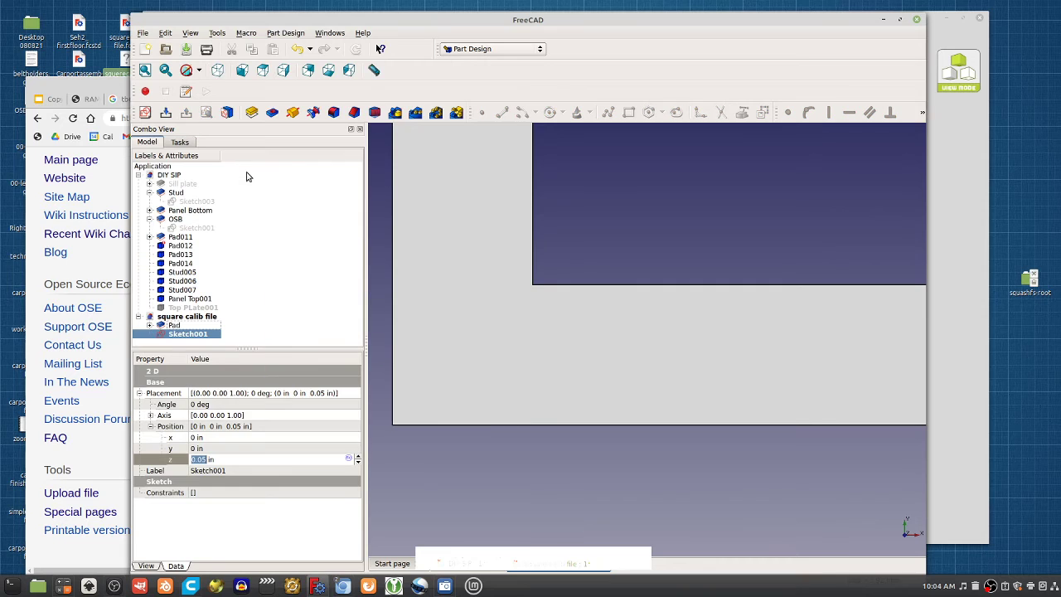
# - Pad the corner sketch 4 in to form an upright post on the frame
pyautogui.click(252, 113)
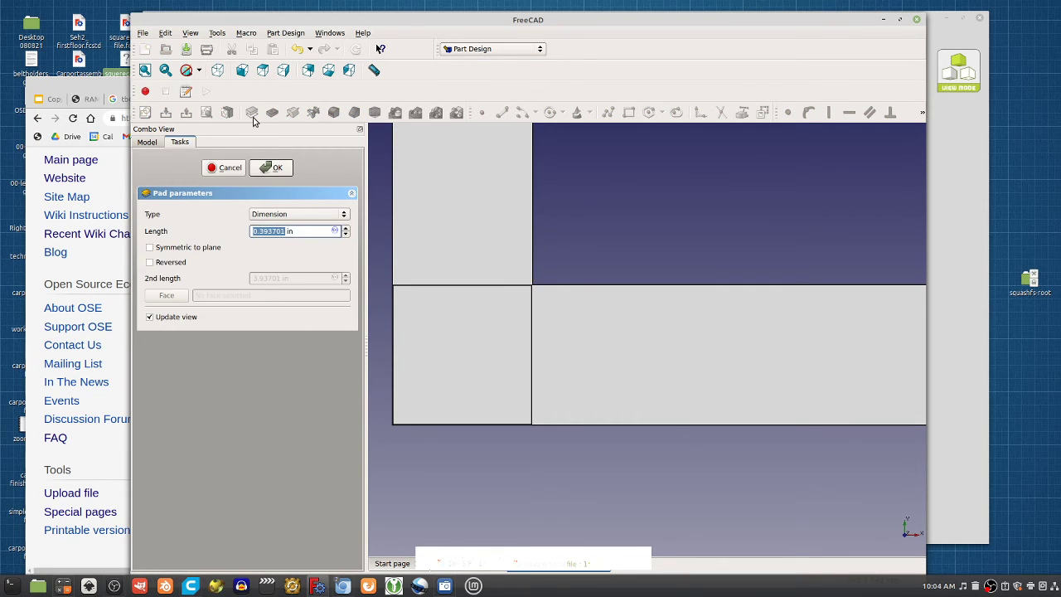
pyautogui.write('4')
pyautogui.press('Return')
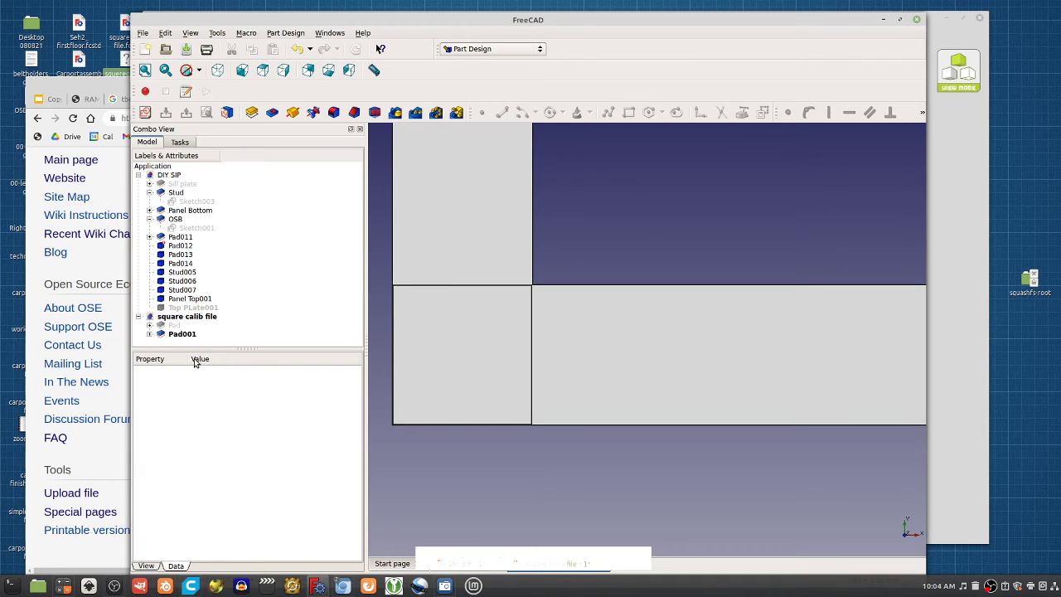
# - Inspect the upright post and the whole frame from several angles, and expand Pad001 in the model tree to show its sketch
pyautogui.moveTo(559, 417); pyautogui.dragTo(585, 362, button='middle')
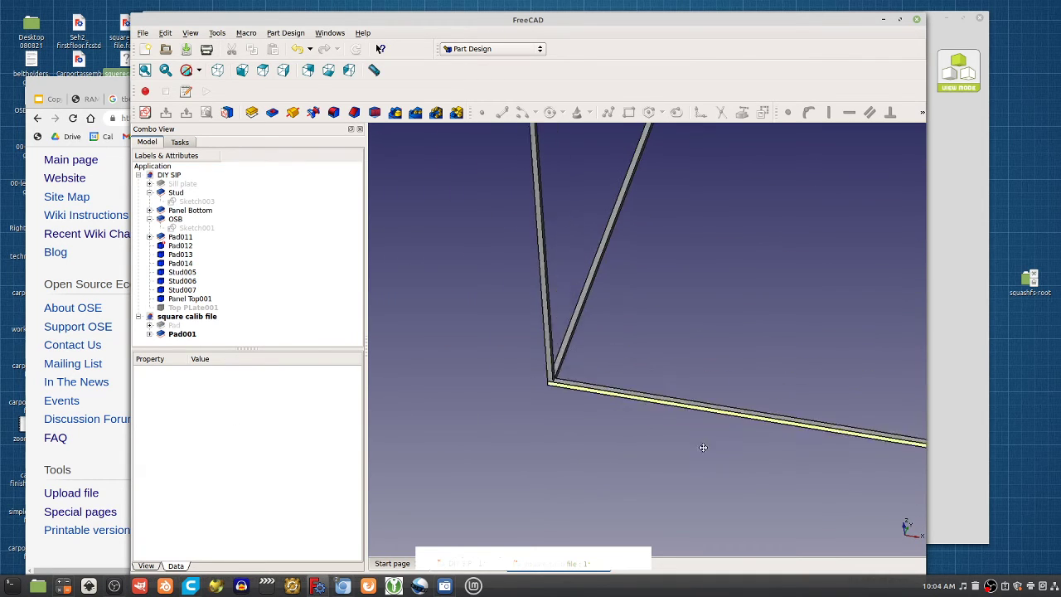
pyautogui.moveTo(788, 481); pyautogui.dragTo(760, 427, button='middle')
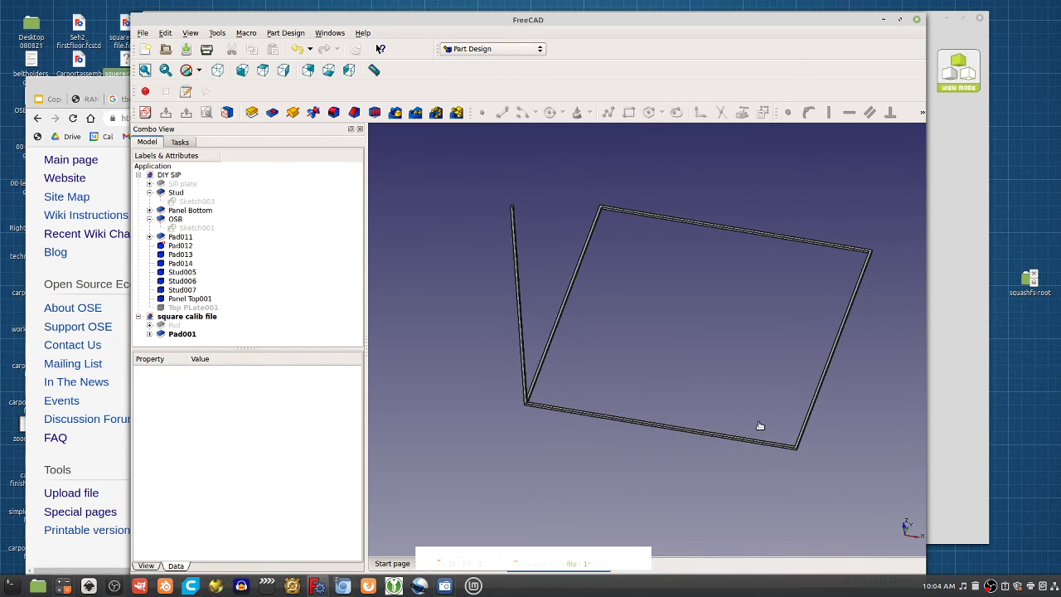
pyautogui.moveTo(758, 482); pyautogui.dragTo(630, 332, button='middle')
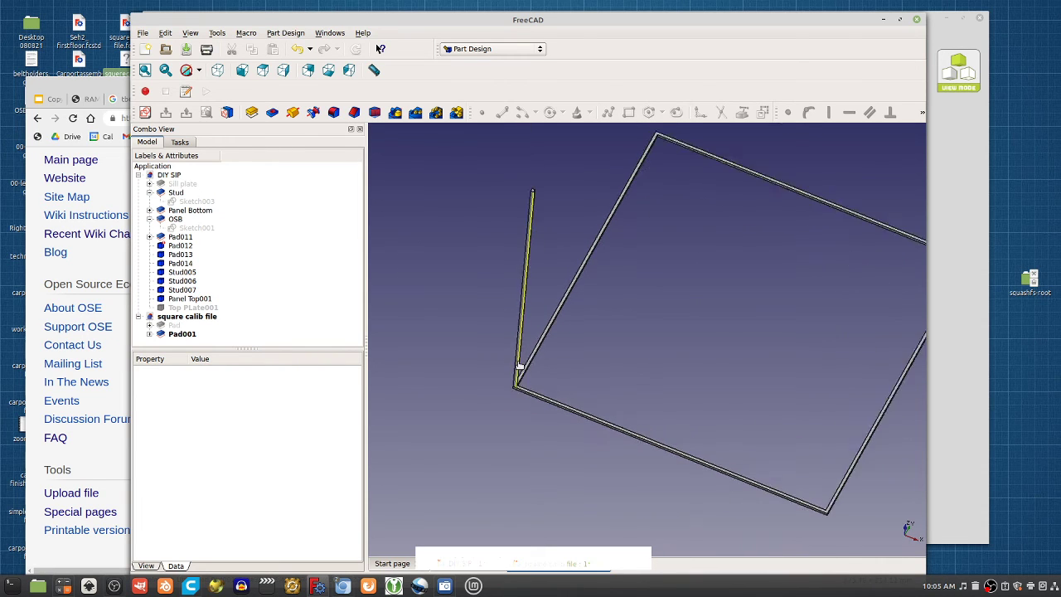
pyautogui.moveTo(521, 282); pyautogui.dragTo(518, 295, button='middle')
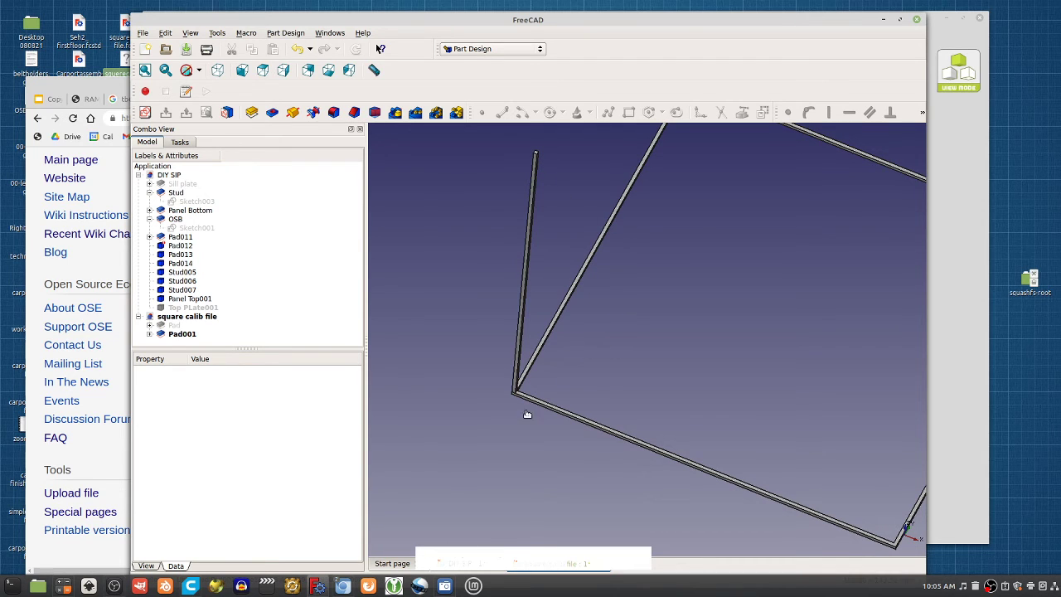
pyautogui.click(151, 334)
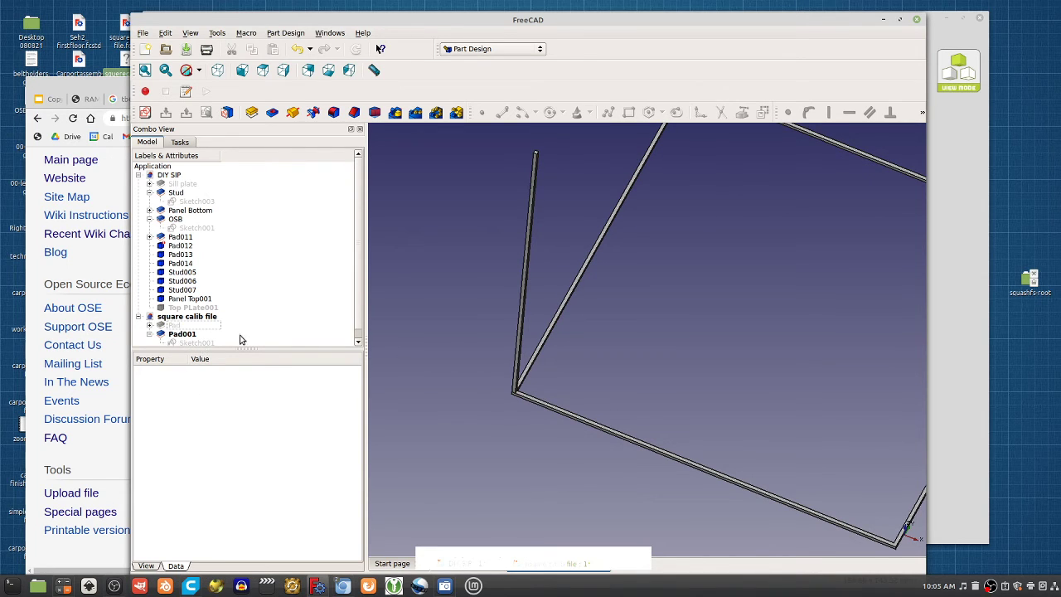
pyautogui.scroll(-5, 516, 345)
pyautogui.moveTo(520, 348); pyautogui.dragTo(498, 363, button='middle')
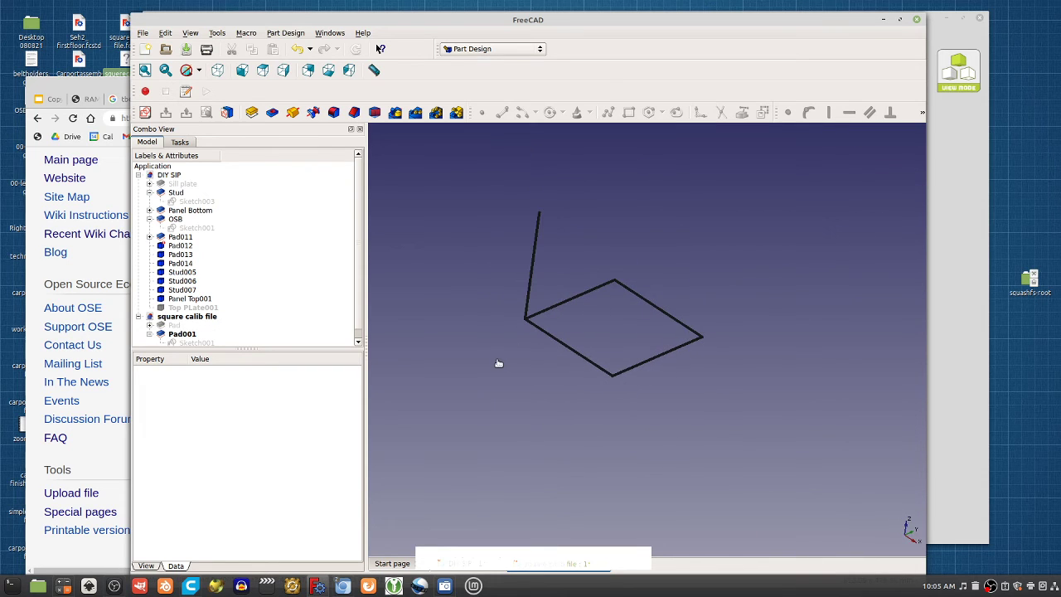
# - Check the wiki's upload log in a widened browser window, and look at the frame on the print bed in Cura
pyautogui.click(943, 333)
pyautogui.click(343, 588)
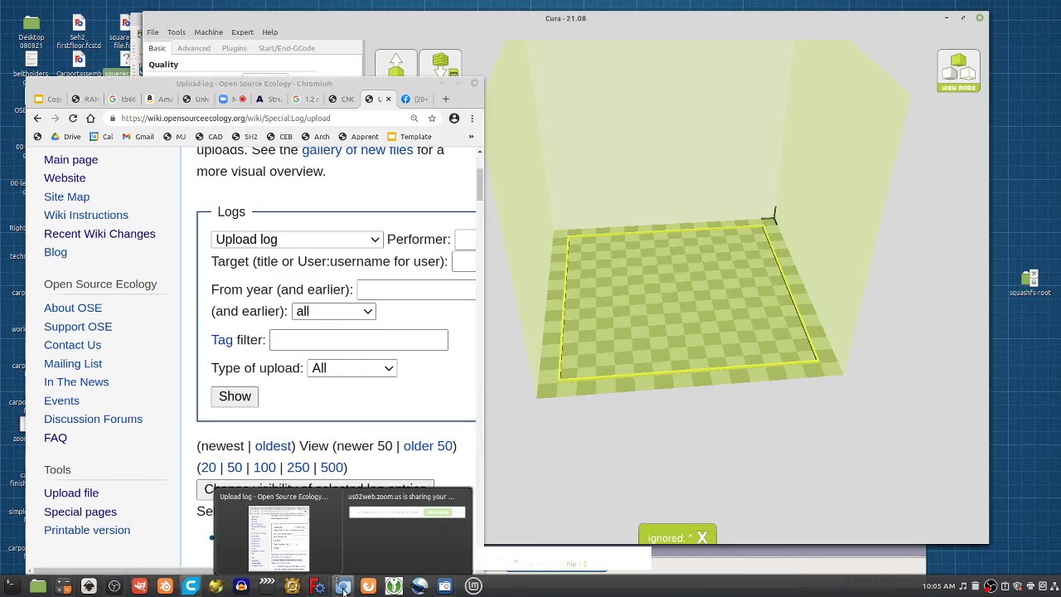
pyautogui.click(343, 588)
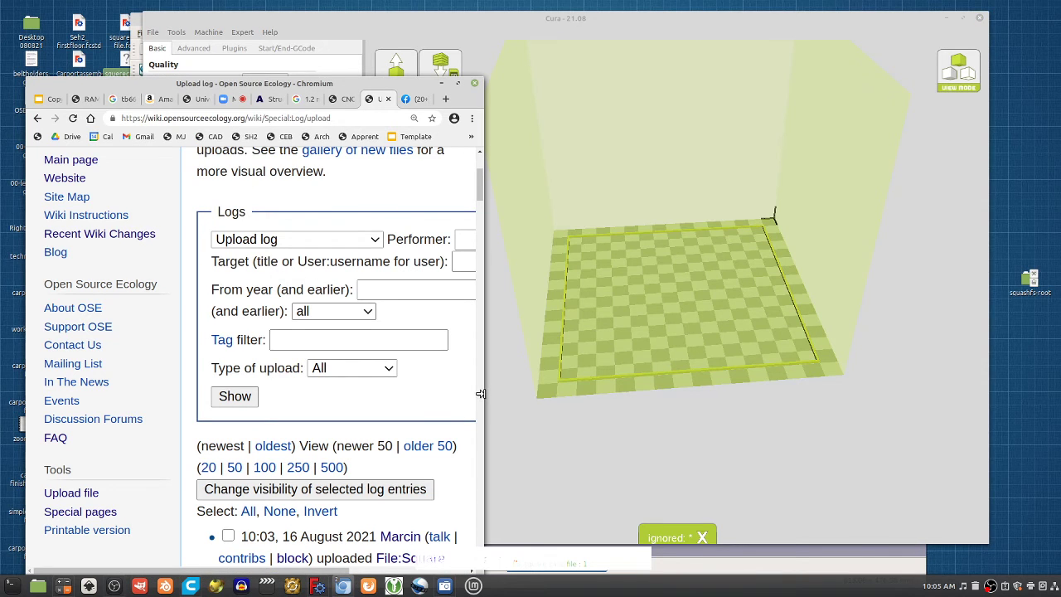
pyautogui.moveTo(480, 394); pyautogui.dragTo(758, 395)
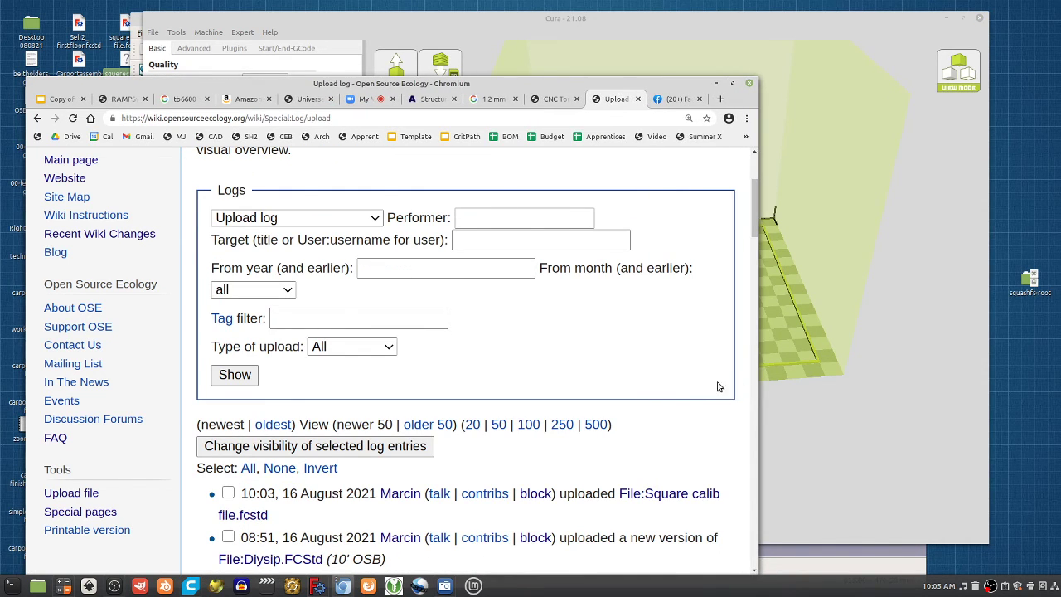
pyautogui.click(873, 266)
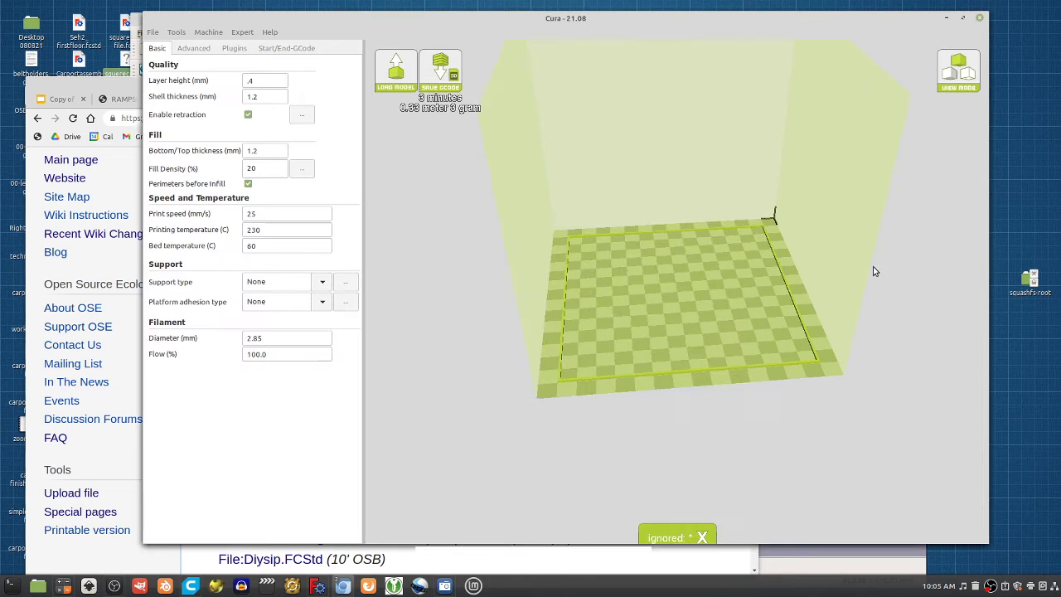
# - Switch to FreeCAD and examine the frame and the post's upper end up close and as a whole, comparing with the Cura preview
pyautogui.click(817, 571)
pyautogui.moveTo(605, 326)
pyautogui.mouseDown(button='middle')
pyautogui.moveTo(575, 329)
pyautogui.moveTo(716, 304)
pyautogui.mouseUp(button='middle')
pyautogui.moveTo(639, 287)
pyautogui.mouseDown(button='middle')
pyautogui.moveTo(556, 355)
pyautogui.moveTo(611, 365)
pyautogui.moveTo(546, 312)
pyautogui.moveTo(538, 348)
pyautogui.moveTo(617, 317)
pyautogui.moveTo(573, 324)
pyautogui.moveTo(630, 390)
pyautogui.moveTo(603, 299)
pyautogui.moveTo(557, 318)
pyautogui.moveTo(567, 323)
pyautogui.mouseUp(button='middle')
pyautogui.scroll(3, 618, 318)
pyautogui.moveTo(572, 325)
pyautogui.mouseDown(button='middle')
pyautogui.moveTo(559, 320)
pyautogui.moveTo(581, 320)
pyautogui.moveTo(566, 327)
pyautogui.moveTo(571, 315)
pyautogui.moveTo(552, 324)
pyautogui.mouseUp(button='middle')
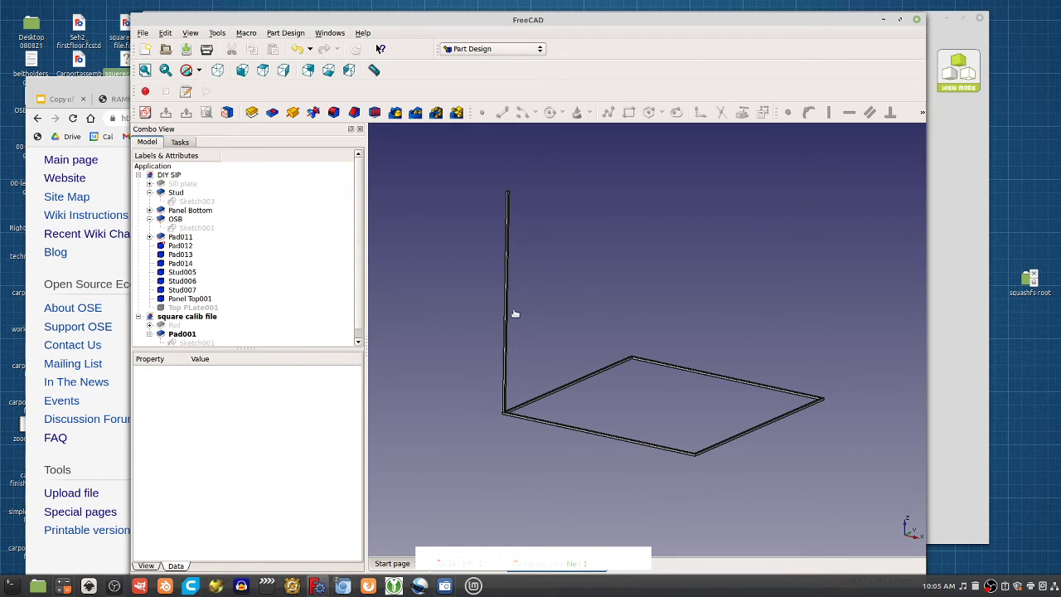
pyautogui.scroll(3, 512, 205)
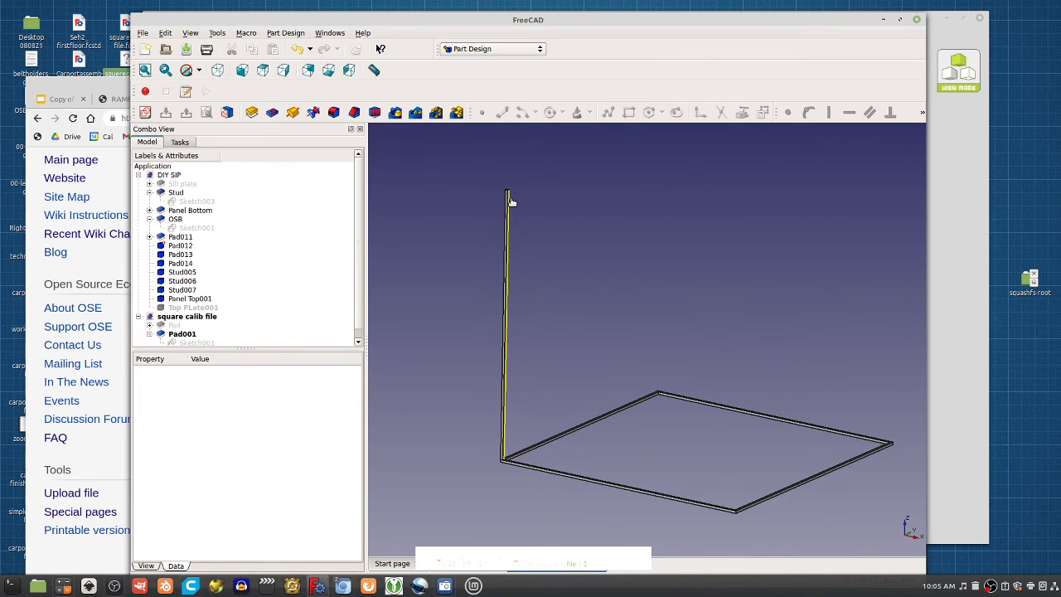
pyautogui.scroll(-3, 512, 205)
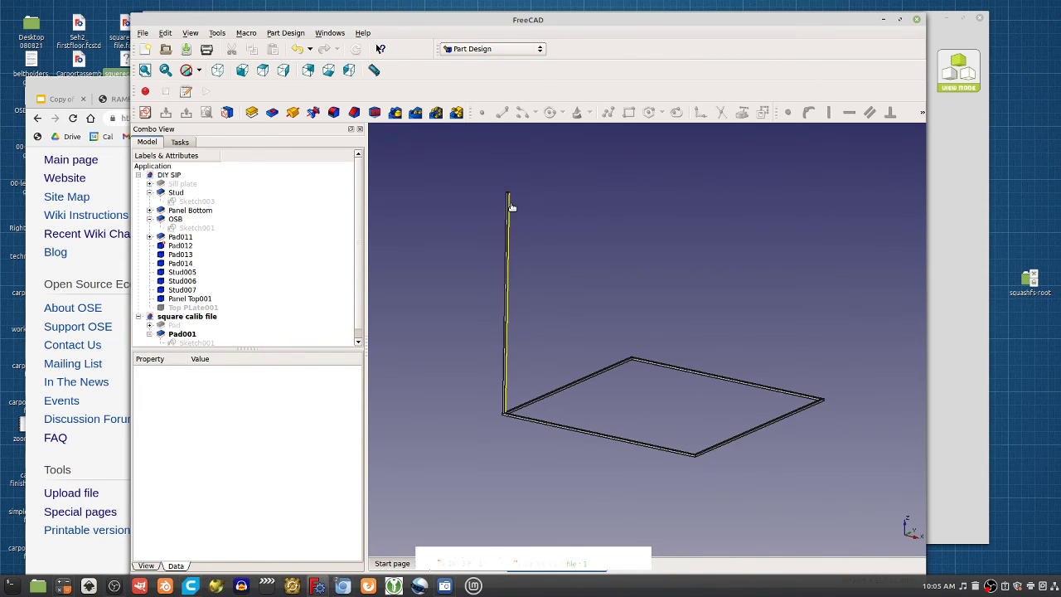
pyautogui.scroll(-2, 514, 204)
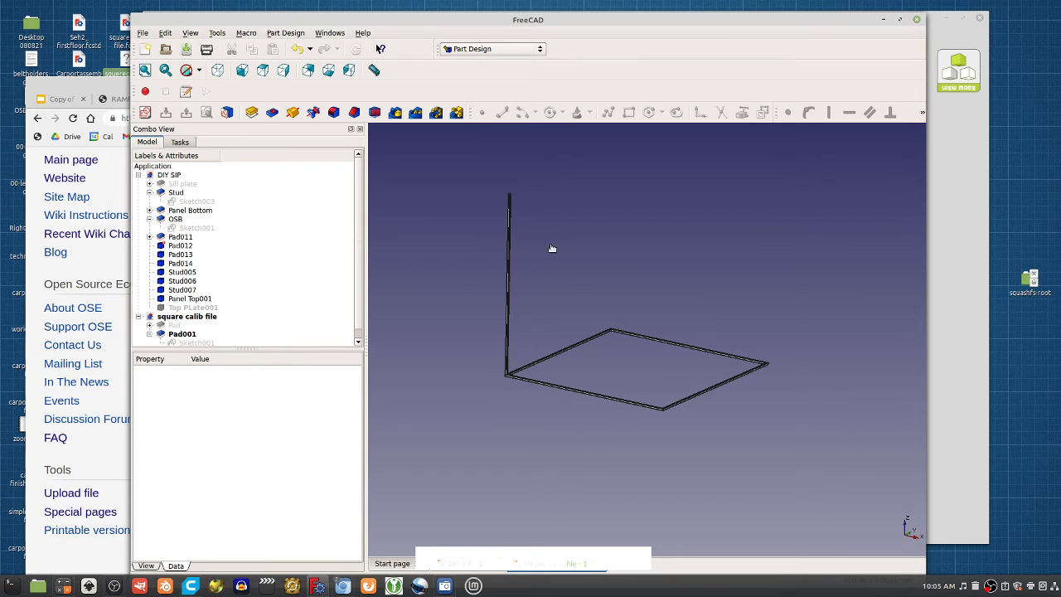
pyautogui.scroll(5, 521, 192)
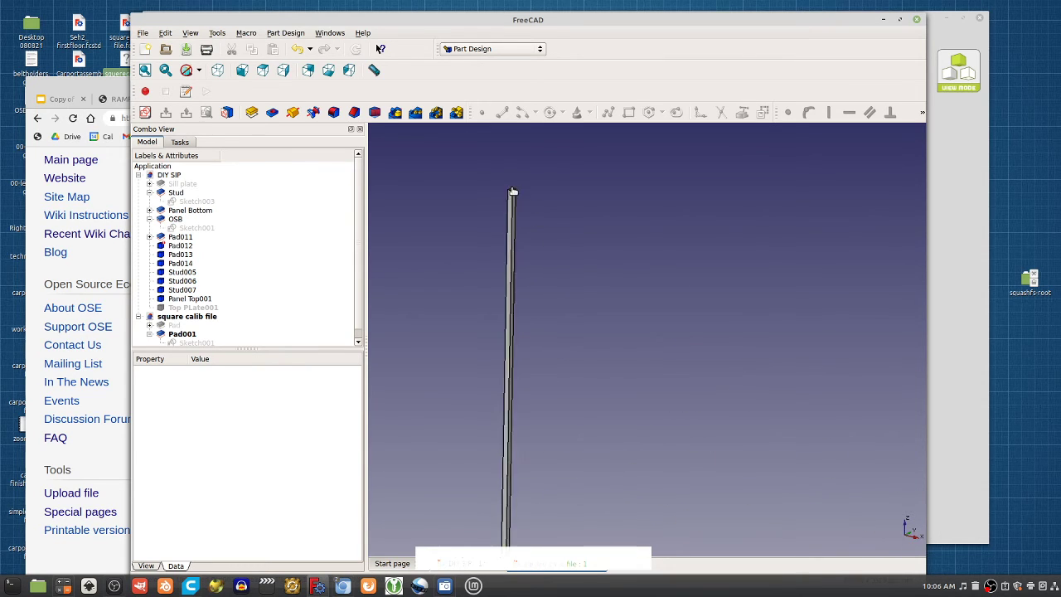
pyautogui.scroll(-5, 528, 255)
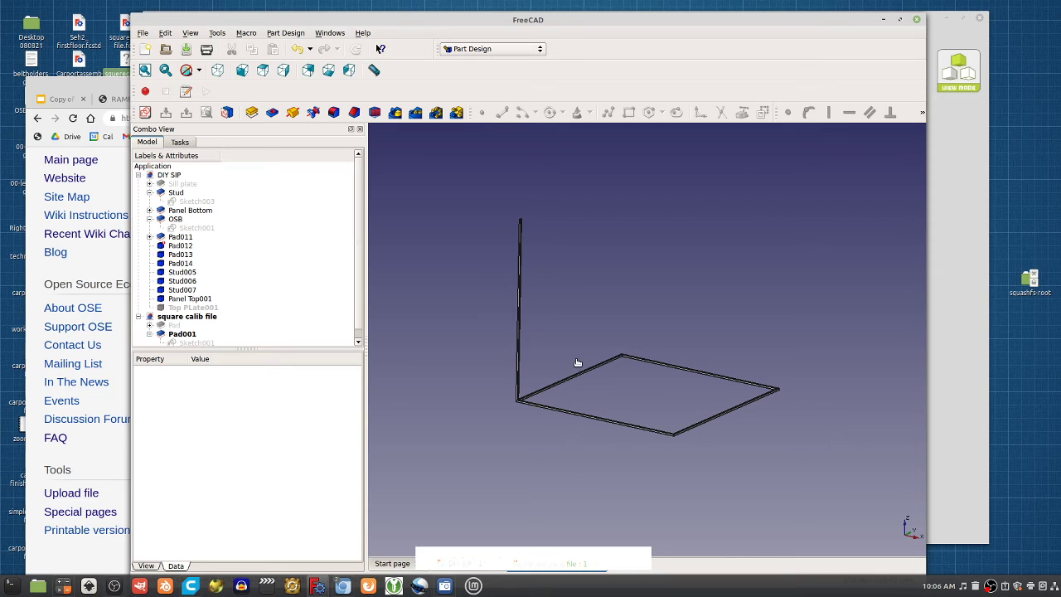
pyautogui.scroll(-3, 556, 406)
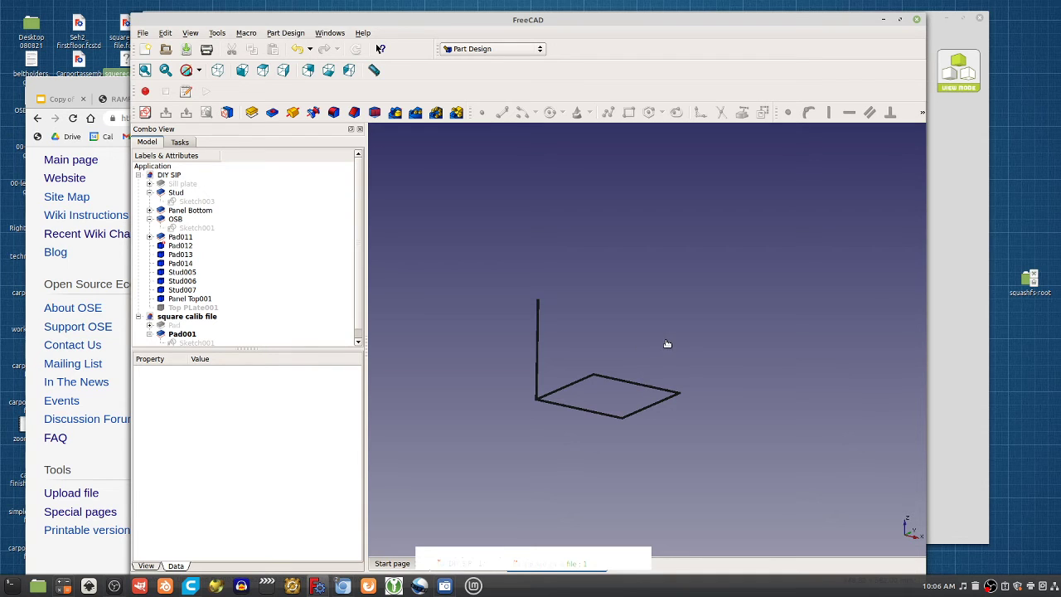
pyautogui.moveTo(668, 343)
pyautogui.mouseDown(button='middle')
pyautogui.moveTo(682, 349)
pyautogui.moveTo(687, 391)
pyautogui.mouseUp(button='middle')
pyautogui.click(959, 294)
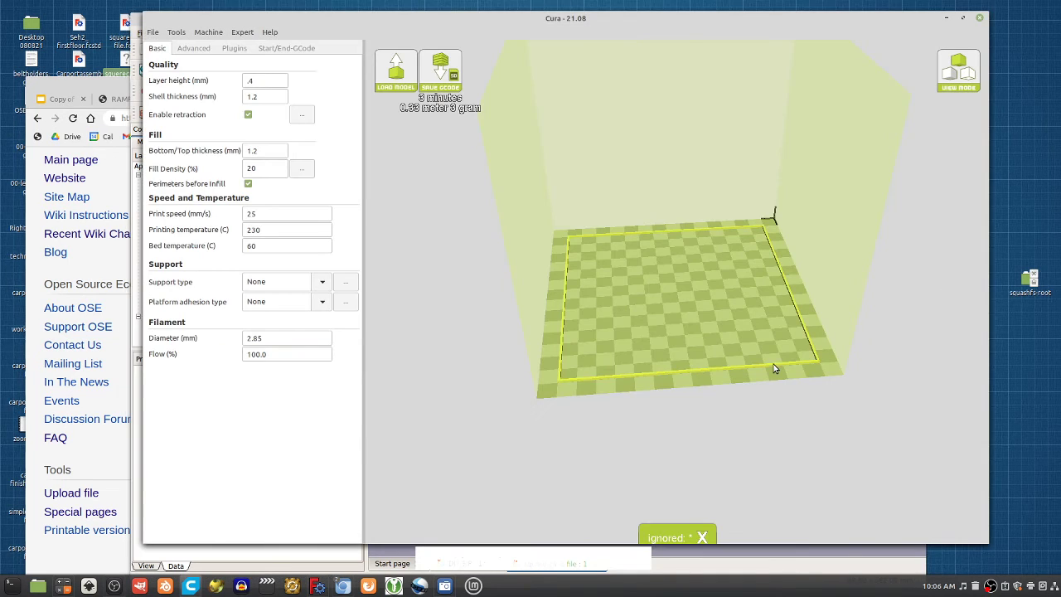
pyautogui.click(723, 567)
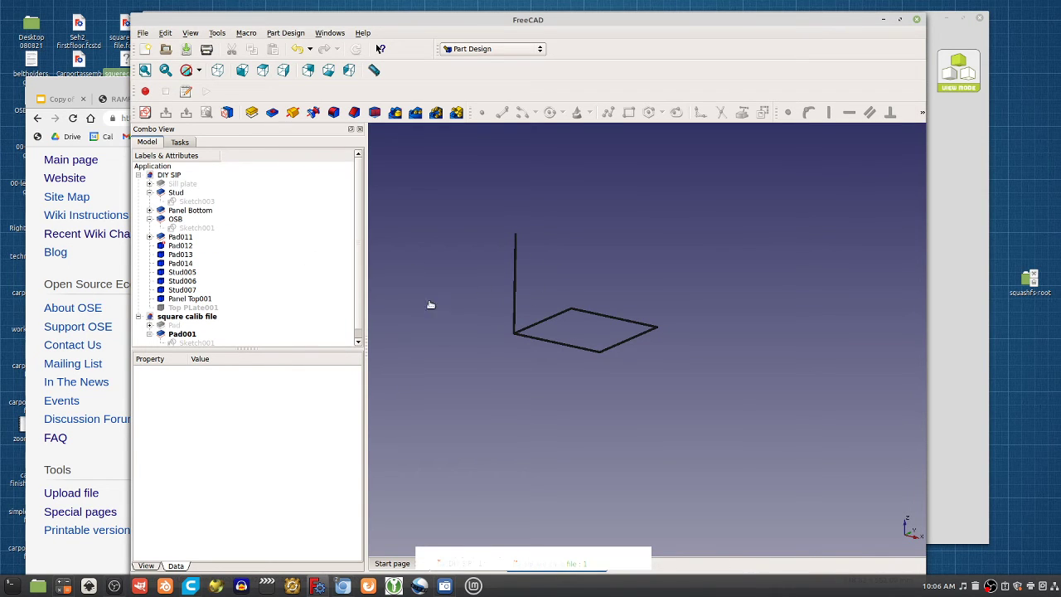
pyautogui.scroll(-1, 543, 285)
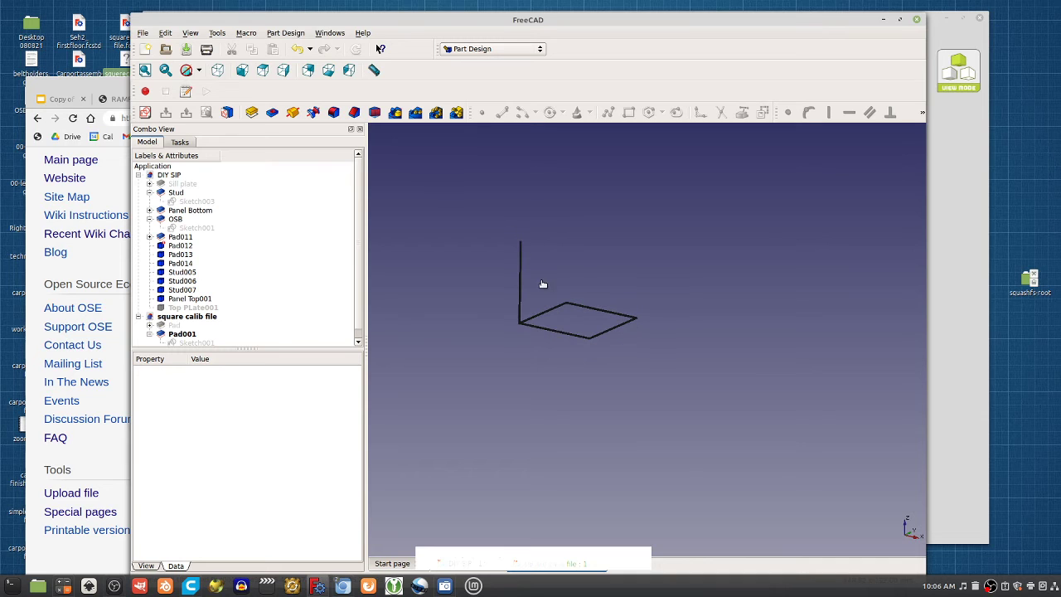
# - Set the pad length of the upright corner post to 2 in
pyautogui.scroll(-1, 276, 278)
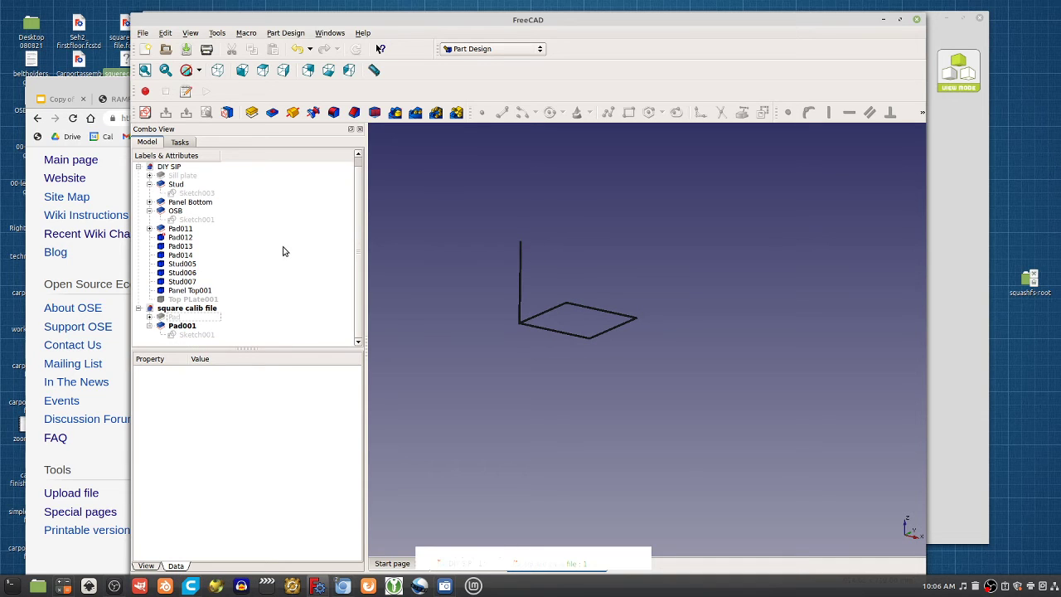
pyautogui.doubleClick(184, 338)
pyautogui.click(237, 168)
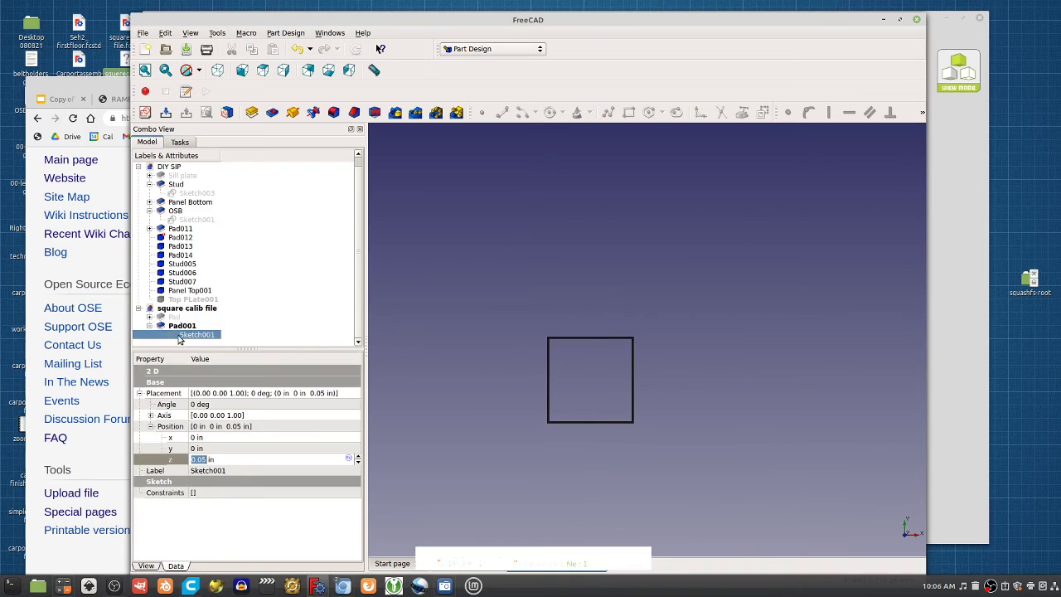
pyautogui.doubleClick(182, 327)
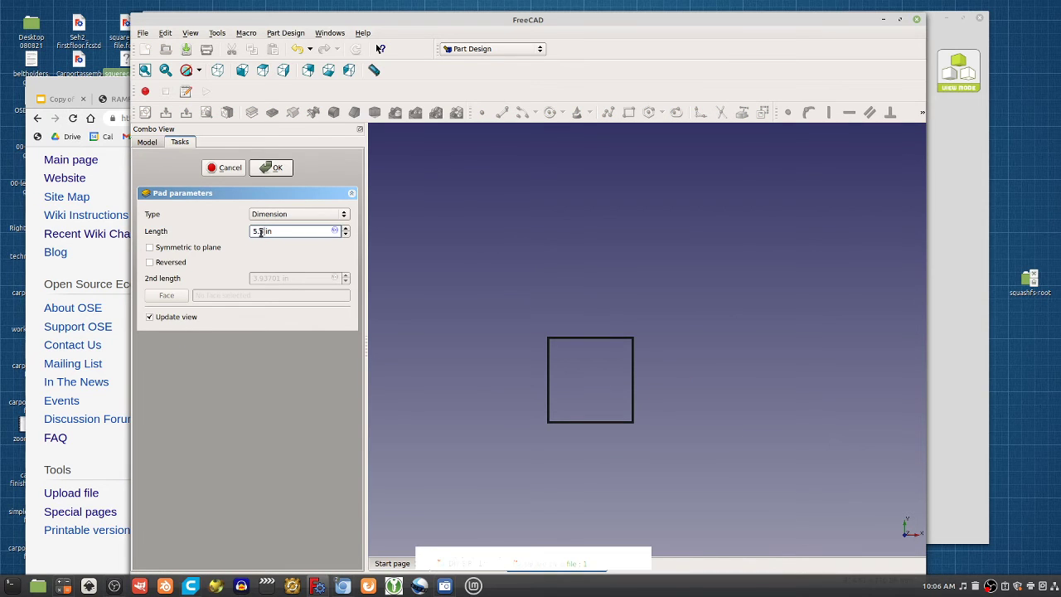
pyautogui.moveTo(261, 233); pyautogui.dragTo(243, 237)
pyautogui.write('6')
pyautogui.press('Return')
# - Start a new sketch on the long side face of the corner post
pyautogui.moveTo(589, 367)
pyautogui.mouseDown(button='middle')
pyautogui.moveTo(519, 320)
pyautogui.moveTo(618, 366)
pyautogui.mouseUp(button='middle')
pyautogui.scroll(10, 511, 343)
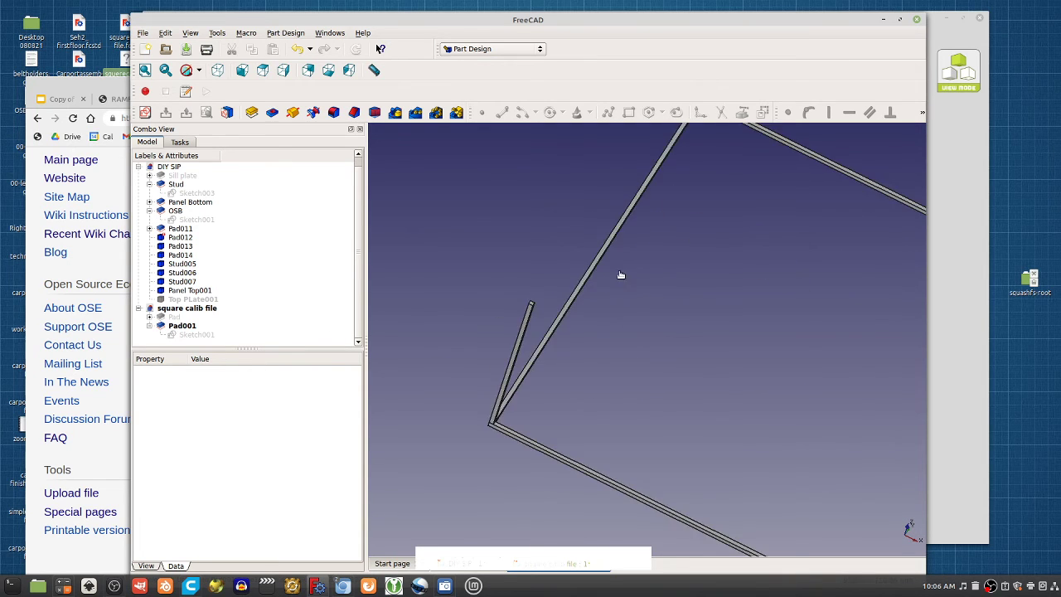
pyautogui.click(518, 344)
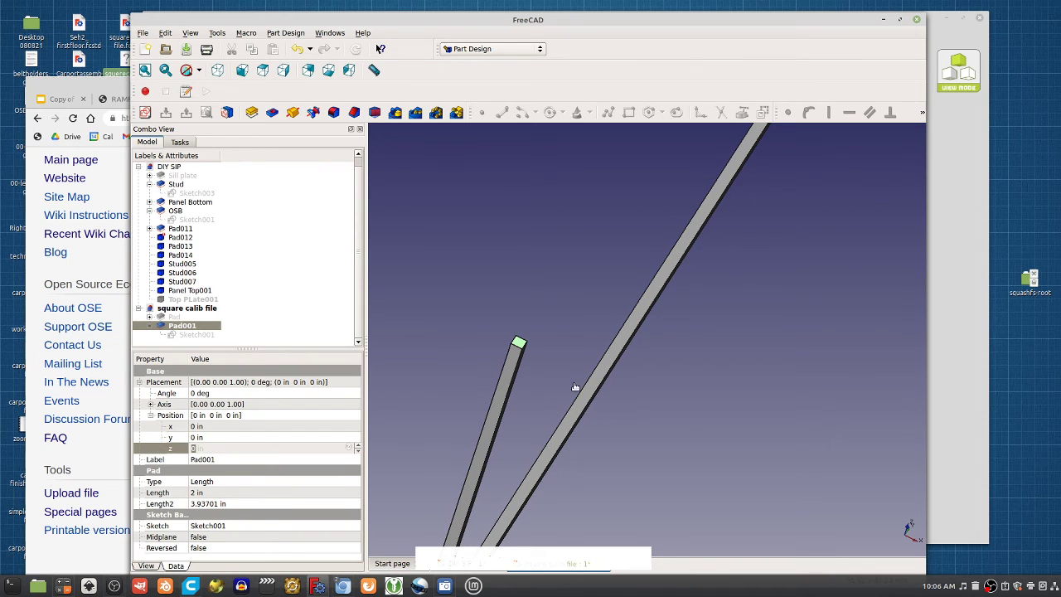
pyautogui.click(514, 358)
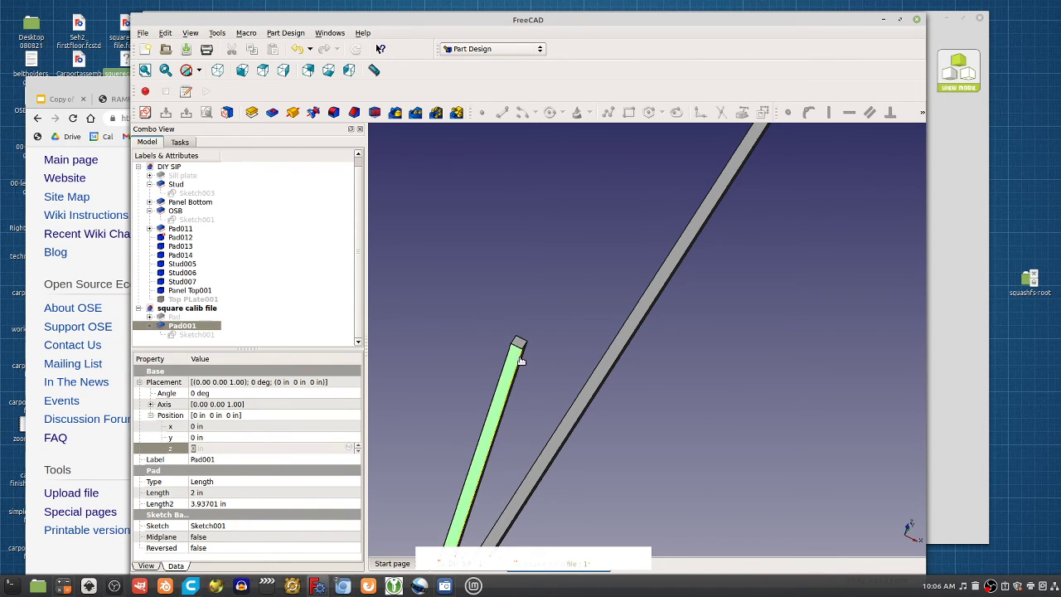
pyautogui.click(146, 112)
pyautogui.scroll(5, 690, 239)
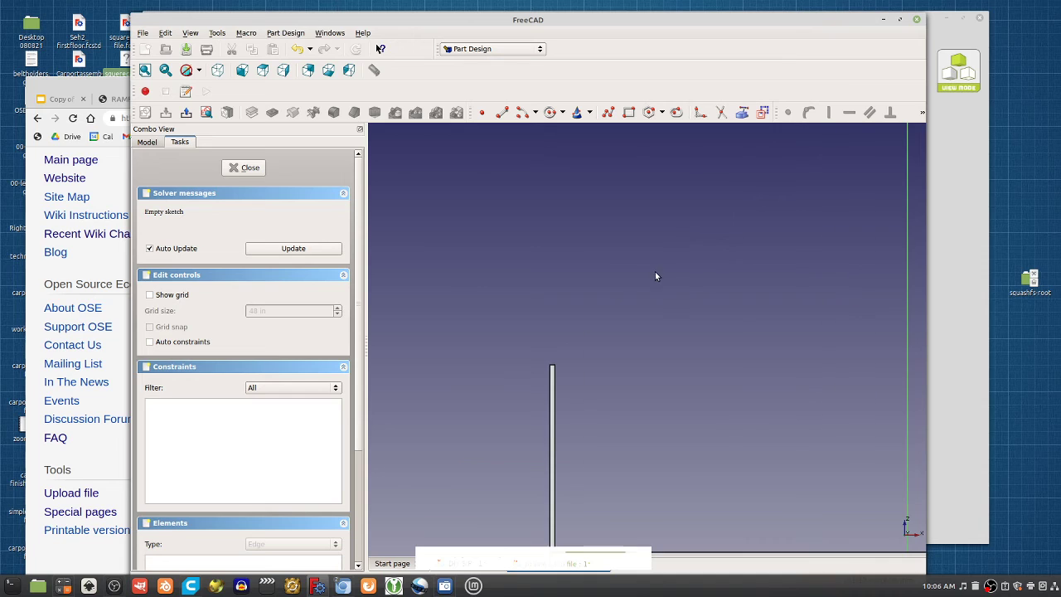
# - Draw a narrow closed four-line profile slanting up from the post's upper end, and move its lower corner closer to the post's top edge
pyautogui.click(609, 114)
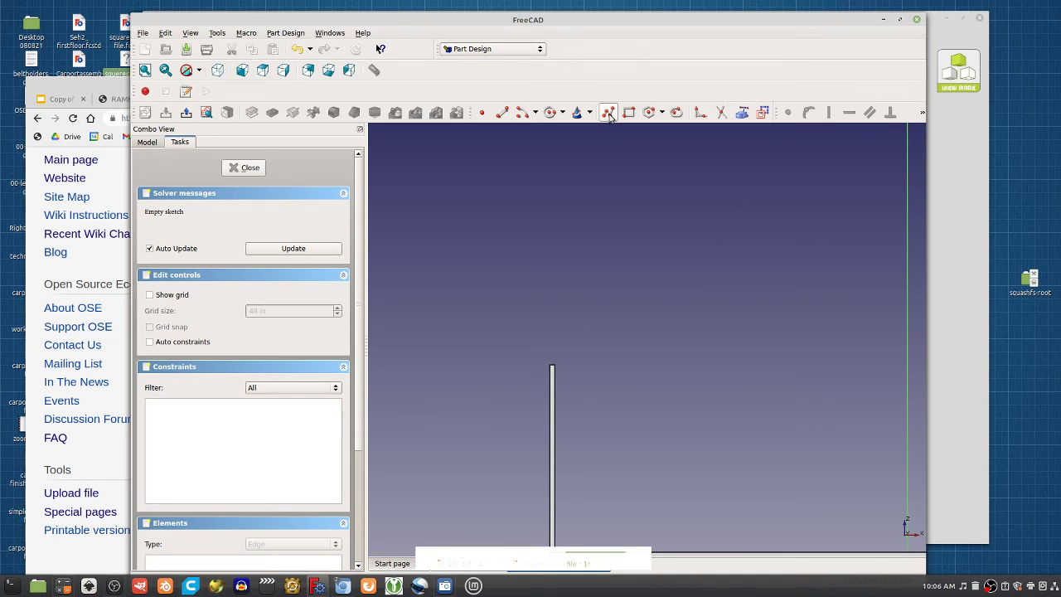
pyautogui.click(552, 366)
pyautogui.click(628, 282)
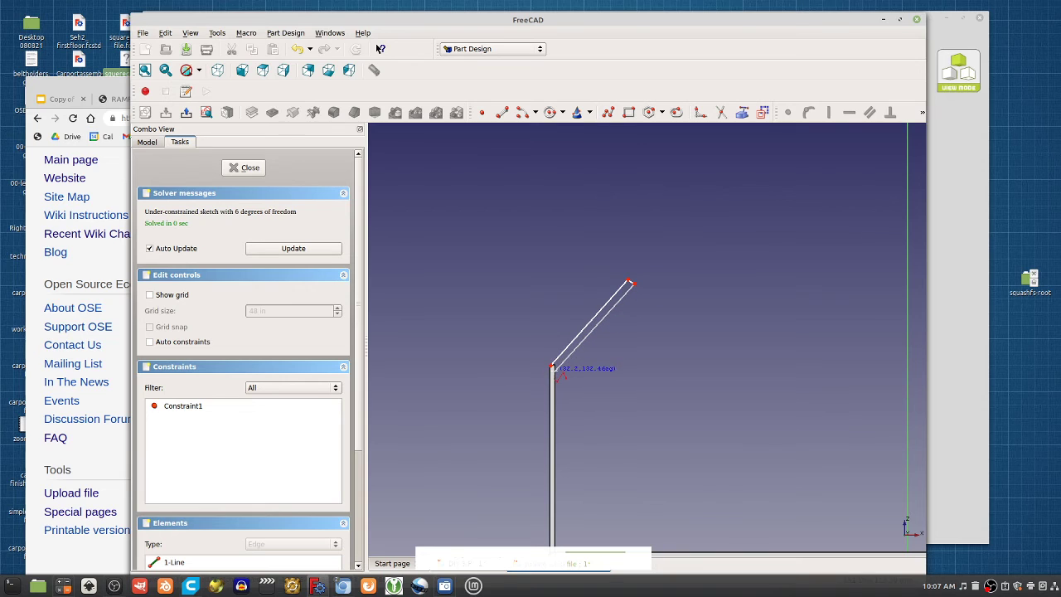
pyautogui.click(554, 370)
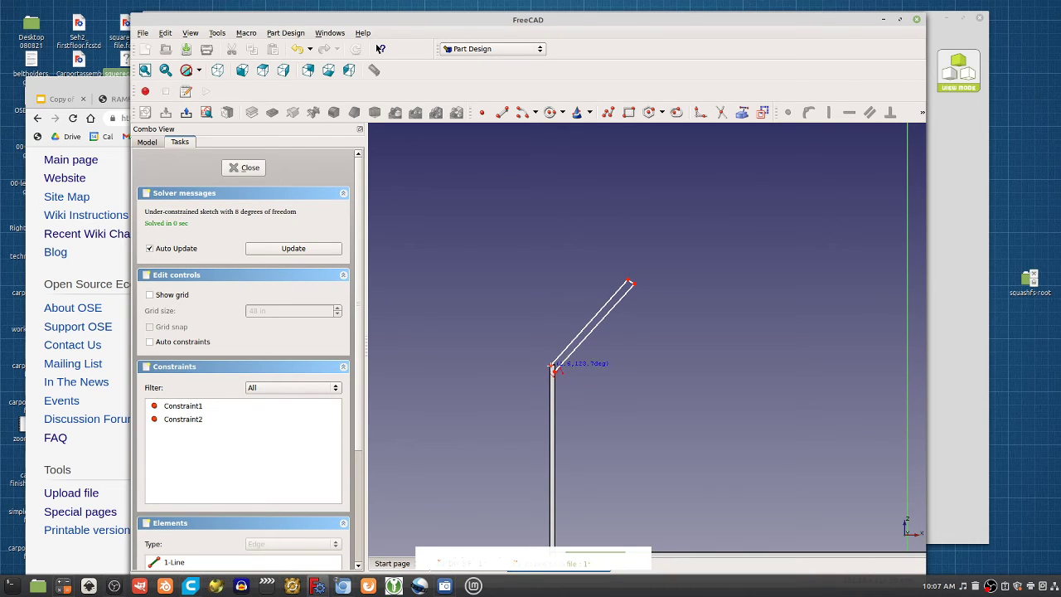
pyautogui.click(553, 369)
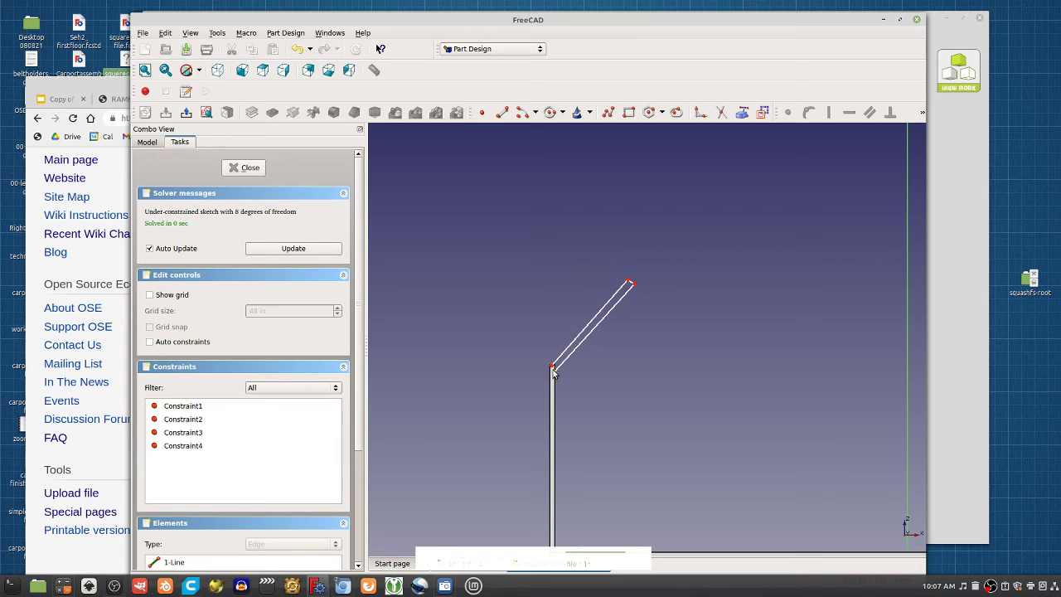
pyautogui.scroll(3, 552, 375)
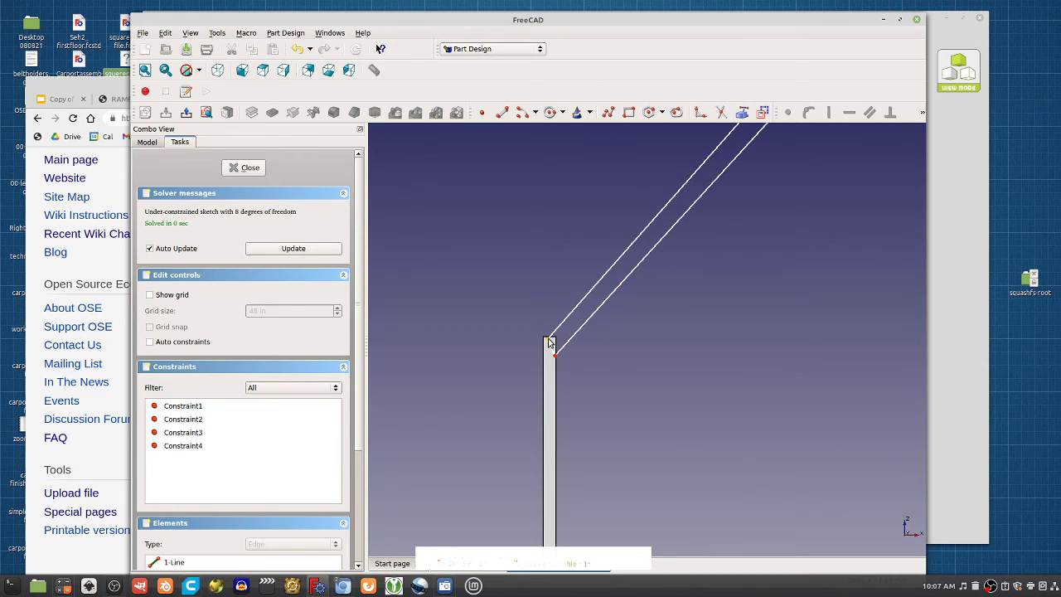
pyautogui.moveTo(556, 358); pyautogui.dragTo(551, 339)
# - Bring all sketch constraints into view and set the angle between the slanted upper line and the lower short line to 90 deg
pyautogui.click(556, 332)
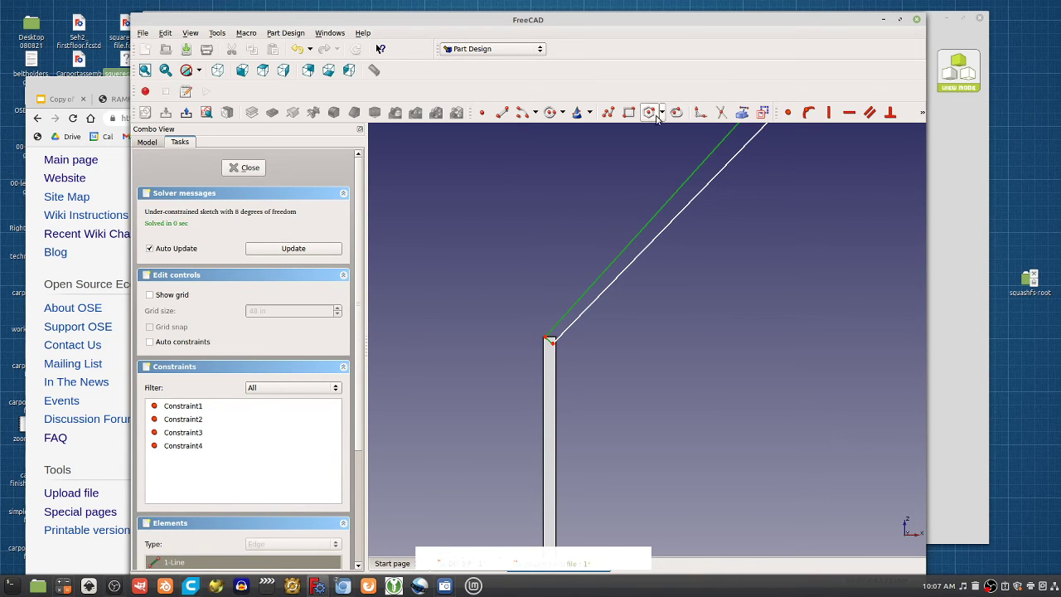
pyautogui.moveTo(777, 115)
pyautogui.mouseDown()
pyautogui.moveTo(618, 106)
pyautogui.moveTo(504, 75)
pyautogui.mouseUp()
pyautogui.click(690, 70)
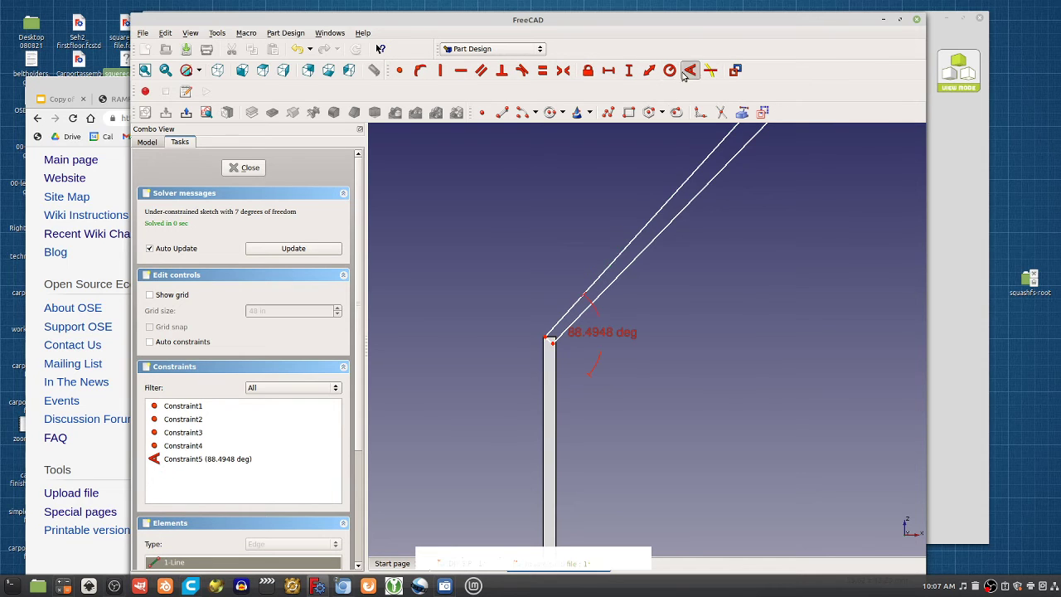
pyautogui.write('90')
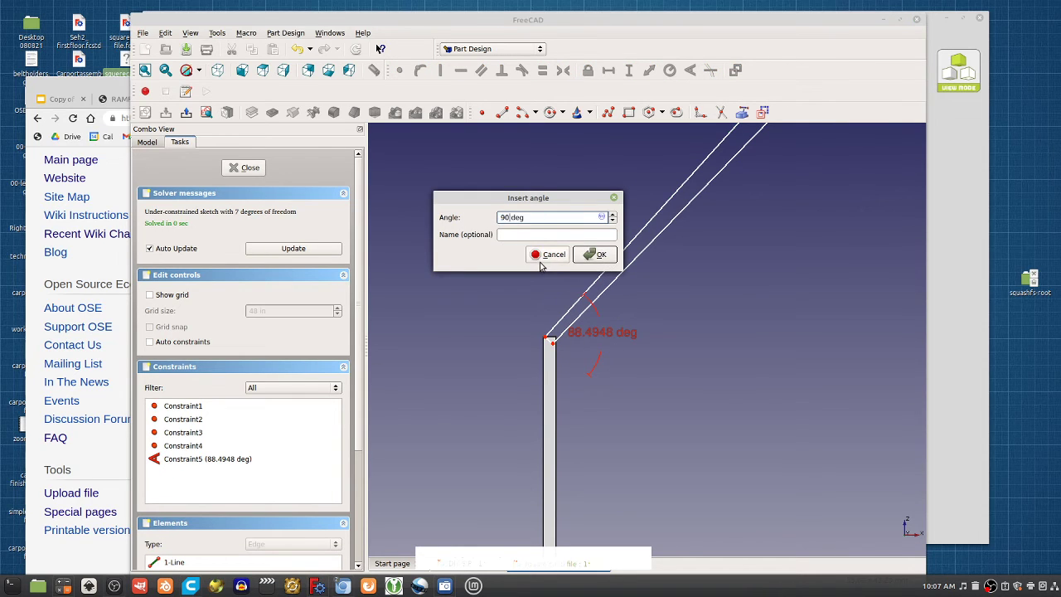
pyautogui.press('Return')
# - Set the angle at the profile's far upper corner to 90 deg, and constrain the two short end lines parallel
pyautogui.moveTo(749, 170); pyautogui.dragTo(724, 268, button='middle')
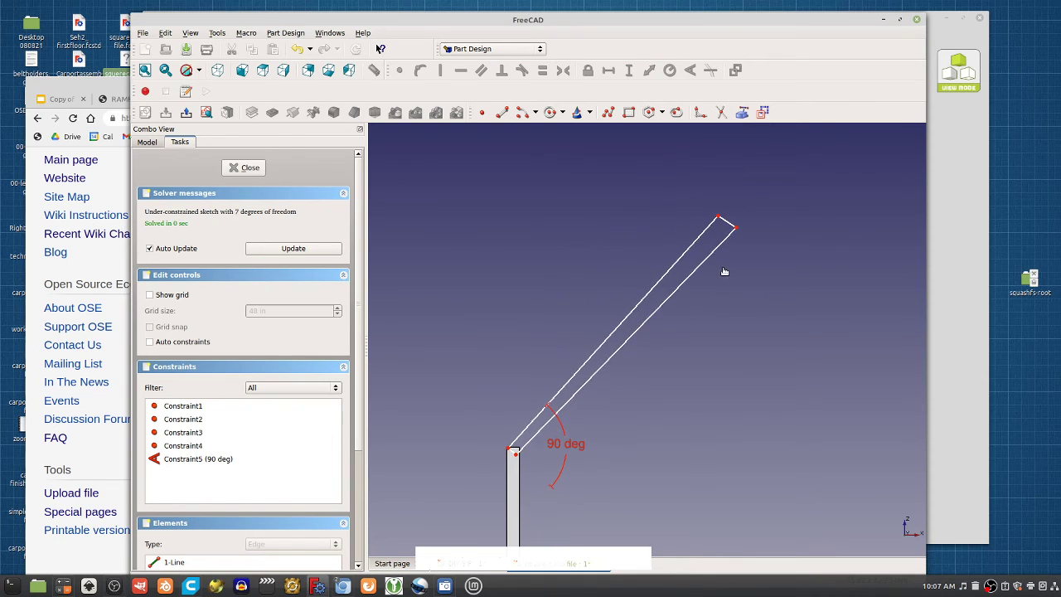
pyautogui.click(718, 222)
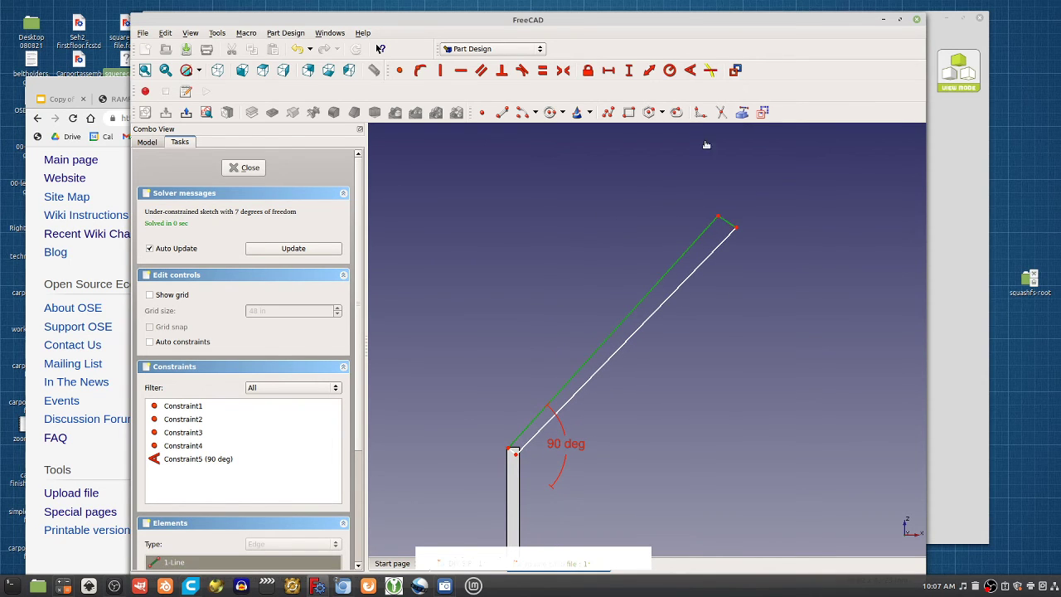
pyautogui.click(691, 70)
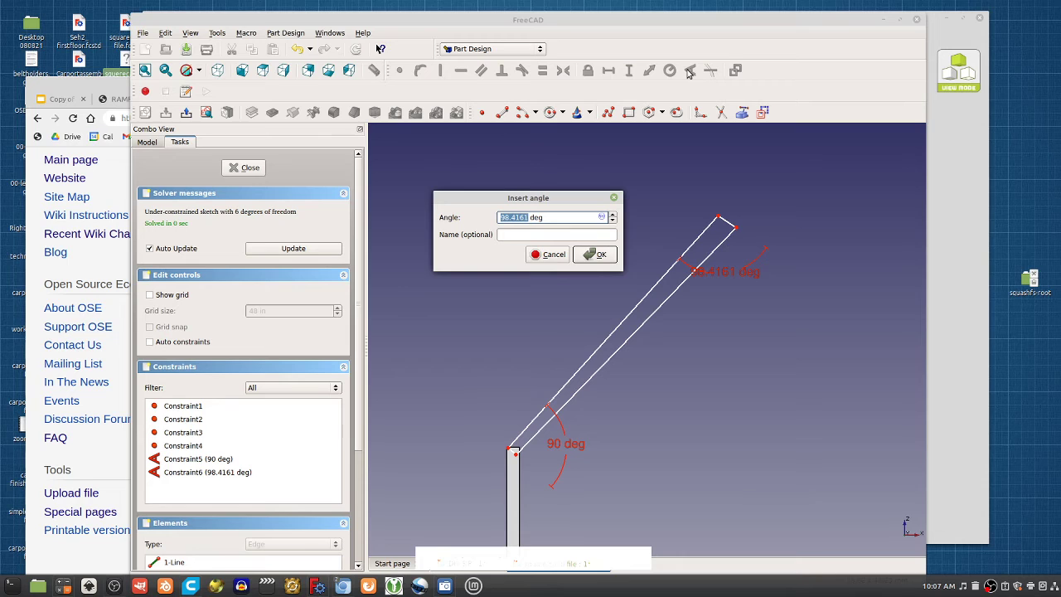
pyautogui.write('90')
pyautogui.press('Return')
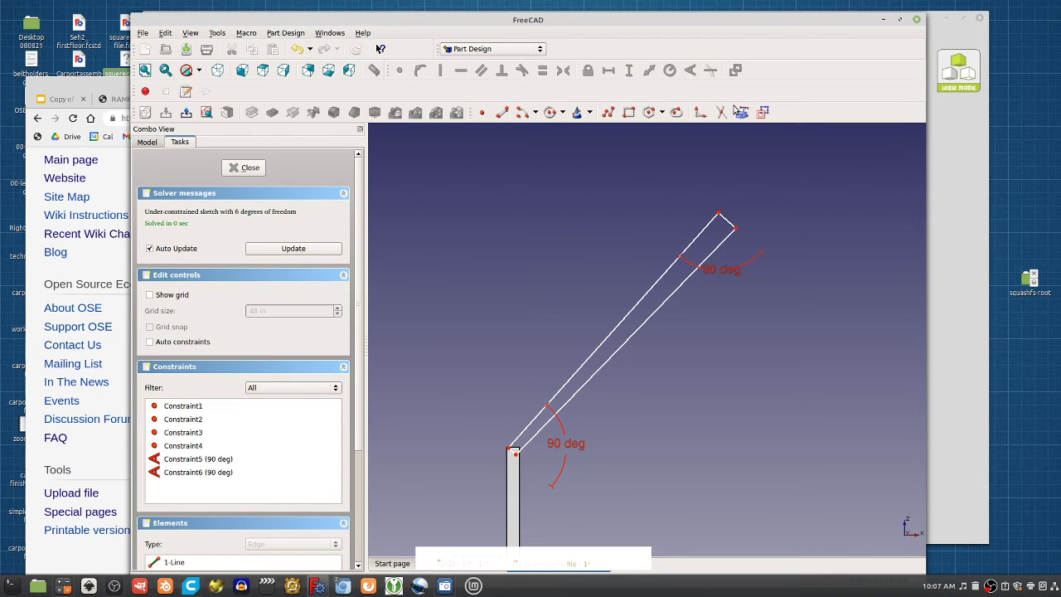
pyautogui.click(726, 221)
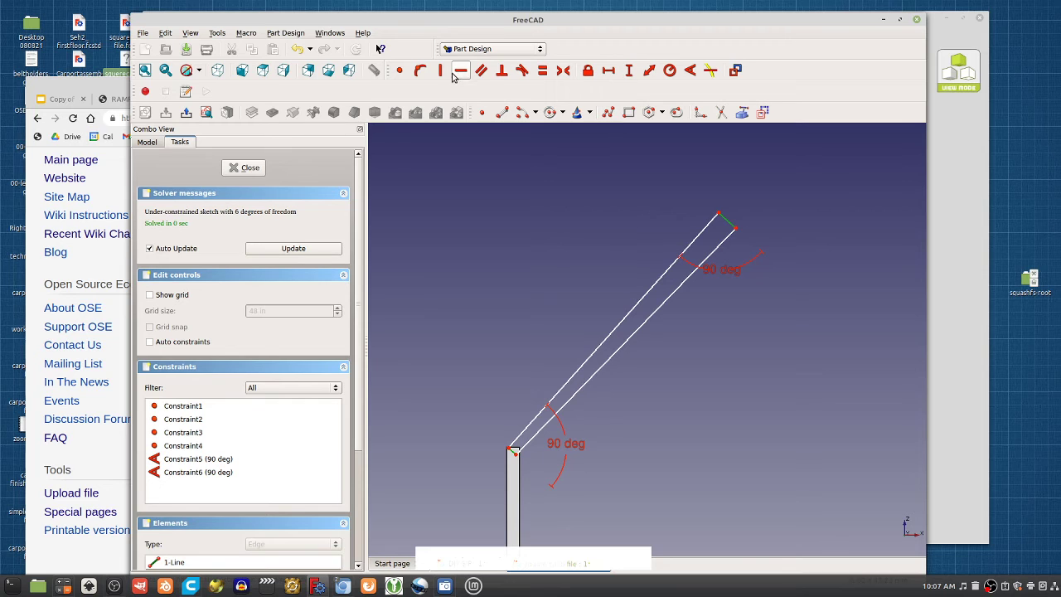
pyautogui.click(481, 70)
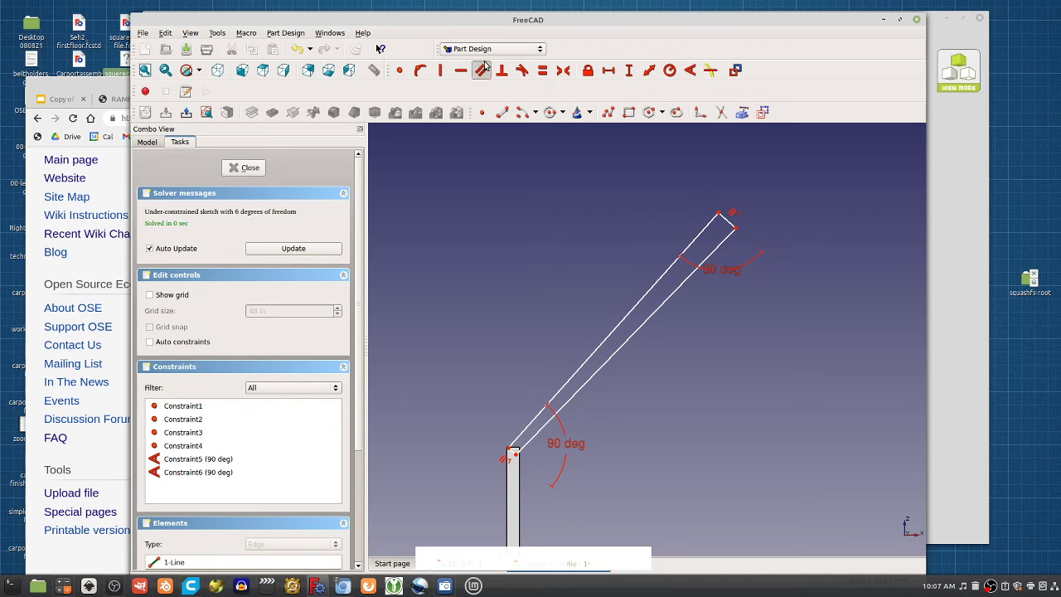
# - Constrain the profile's two long slanted lines parallel, and move the far end outward to lengthen and widen the profile
pyautogui.click(597, 351)
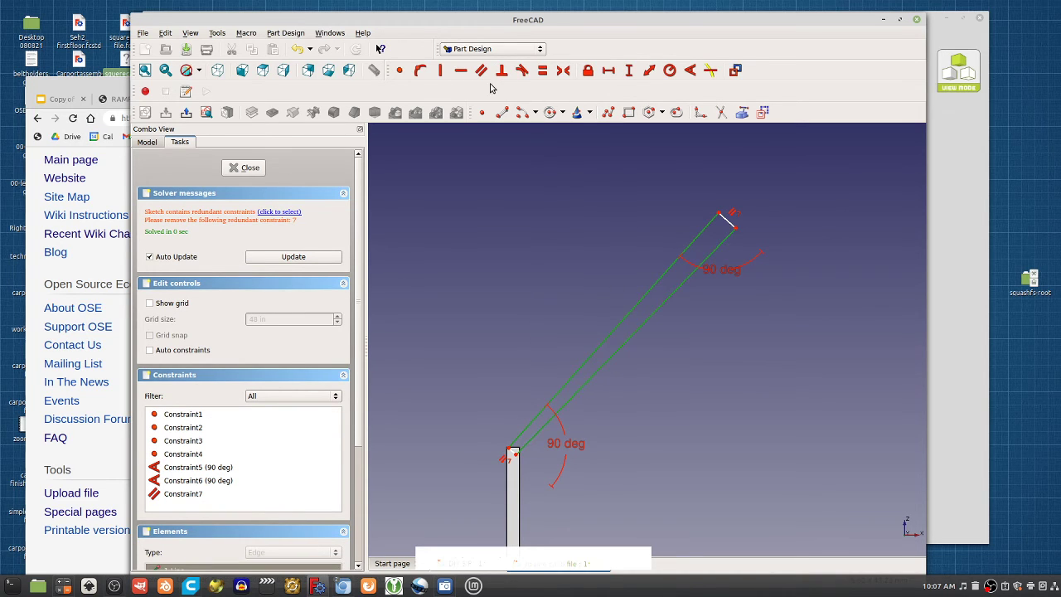
pyautogui.click(480, 69)
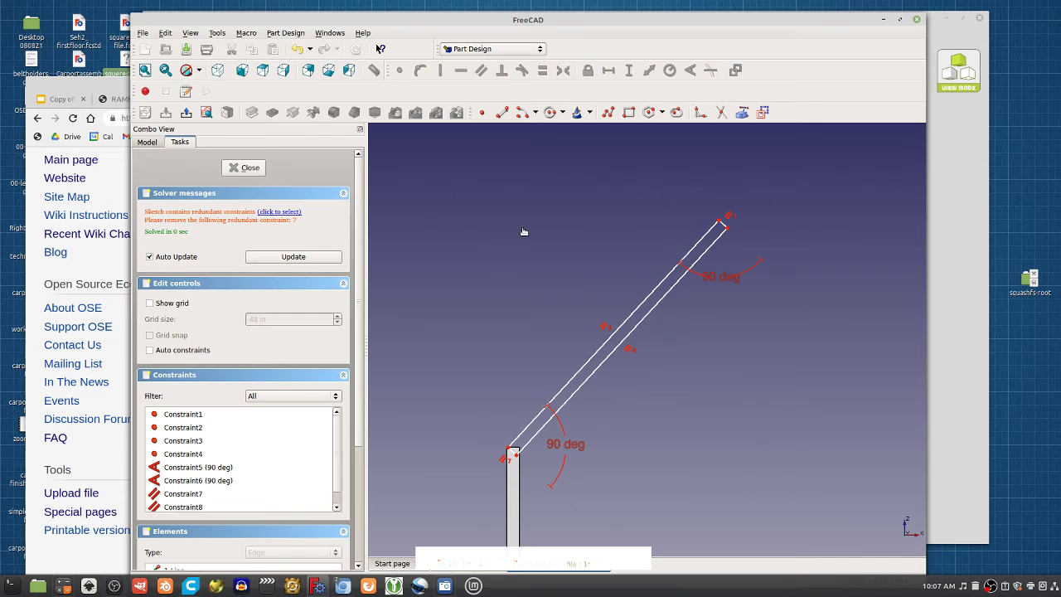
pyautogui.moveTo(727, 241); pyautogui.dragTo(766, 217)
# - Add a length constraint to the profile's lower short line and set it to 0.05 in
pyautogui.click(513, 454)
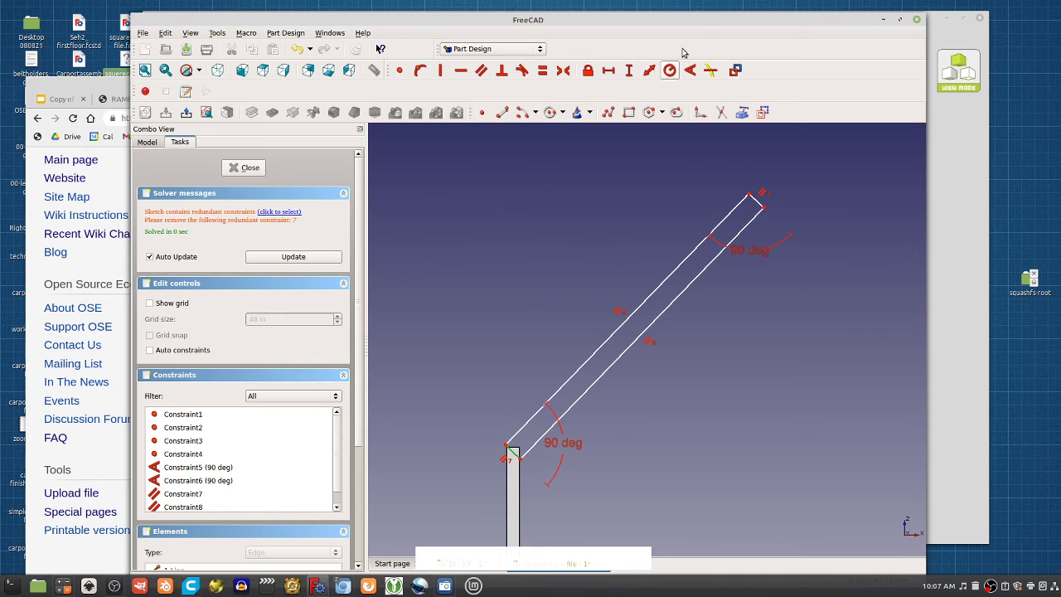
pyautogui.click(630, 70)
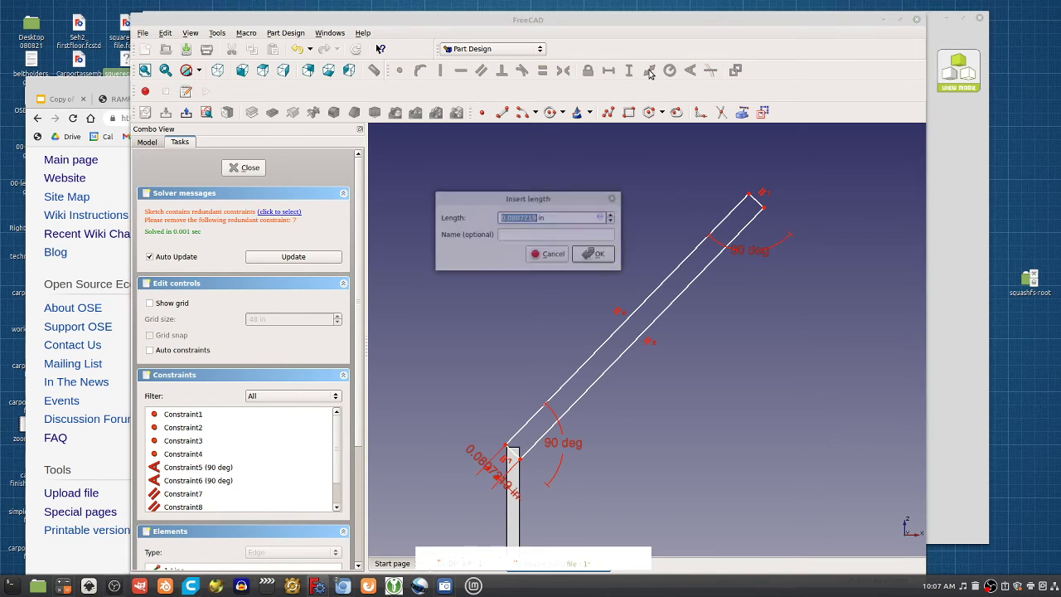
pyautogui.write('1.2')
pyautogui.press('Return')
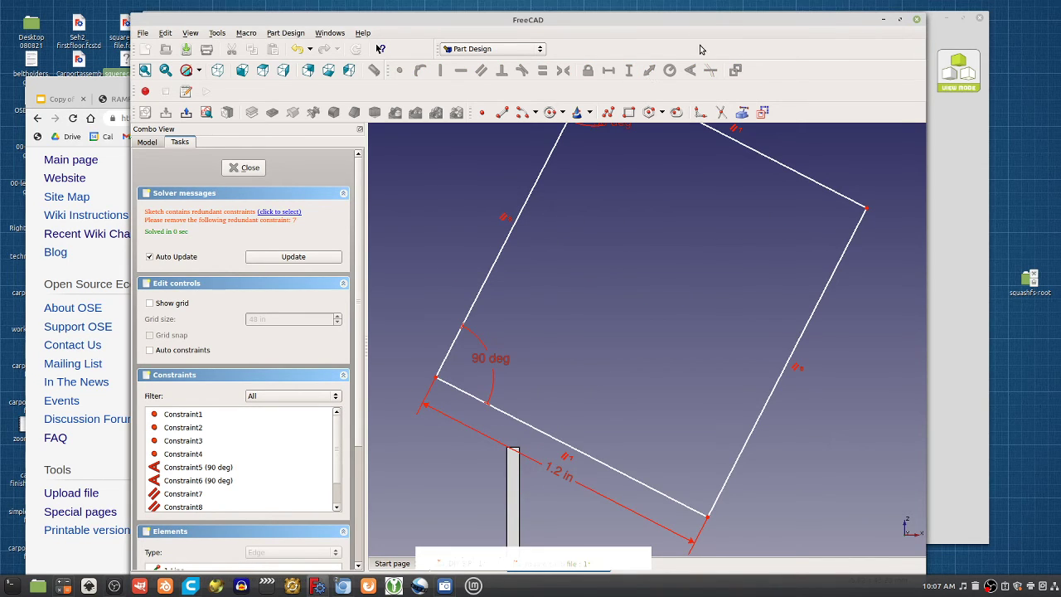
pyautogui.doubleClick(555, 475)
pyautogui.write('0')
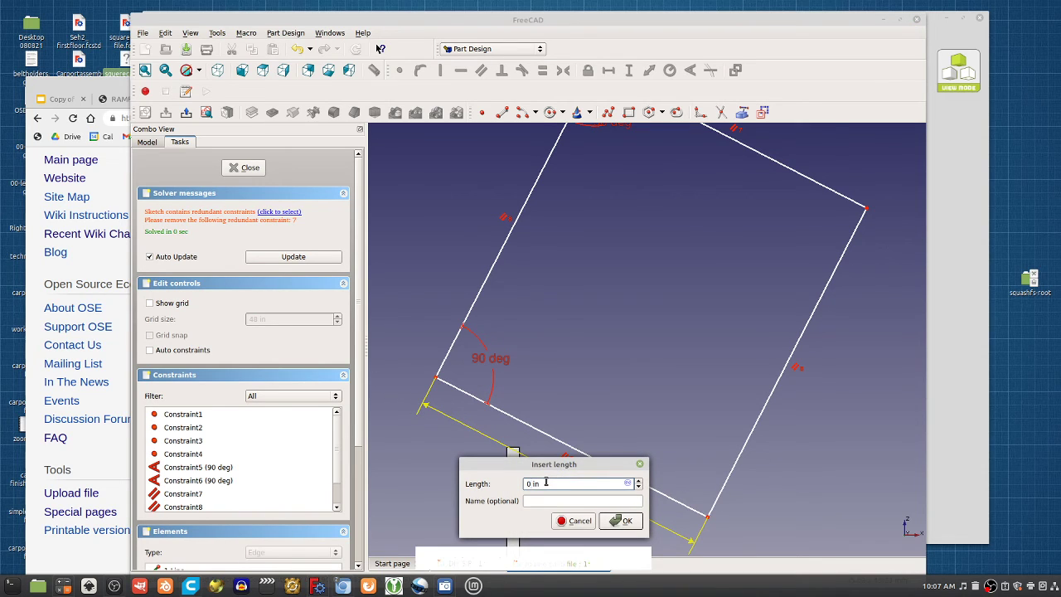
pyautogui.write('.05')
pyautogui.press('Return')
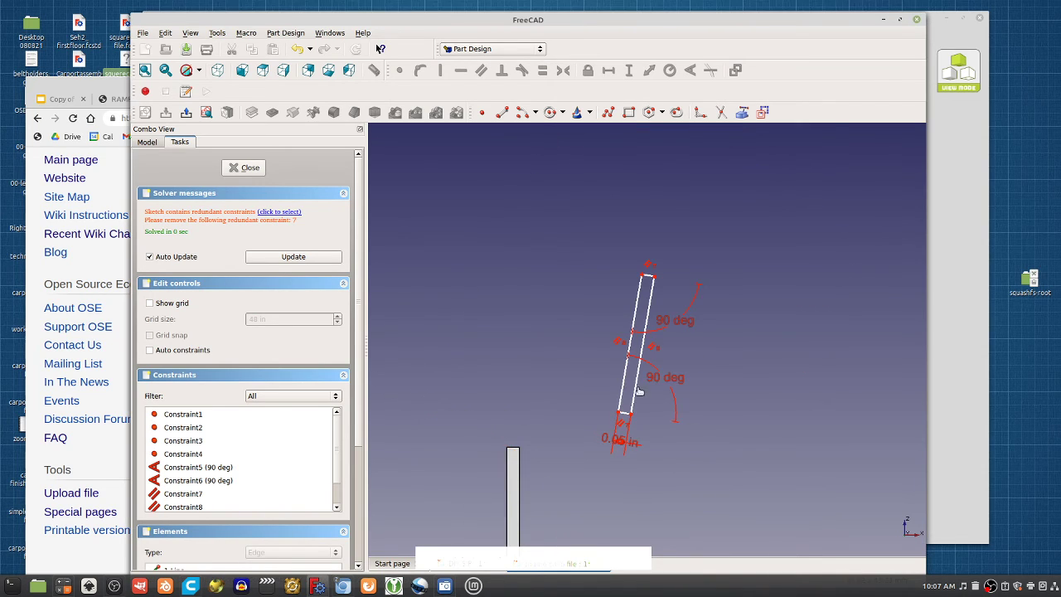
# - Move the slanted profile back onto the corner post's upper end, and shift its length dimension clear of the geometry
pyautogui.moveTo(649, 277)
pyautogui.mouseDown()
pyautogui.moveTo(688, 315)
pyautogui.moveTo(697, 346)
pyautogui.mouseUp()
pyautogui.moveTo(620, 411); pyautogui.dragTo(513, 452)
pyautogui.moveTo(684, 335); pyautogui.dragTo(652, 330)
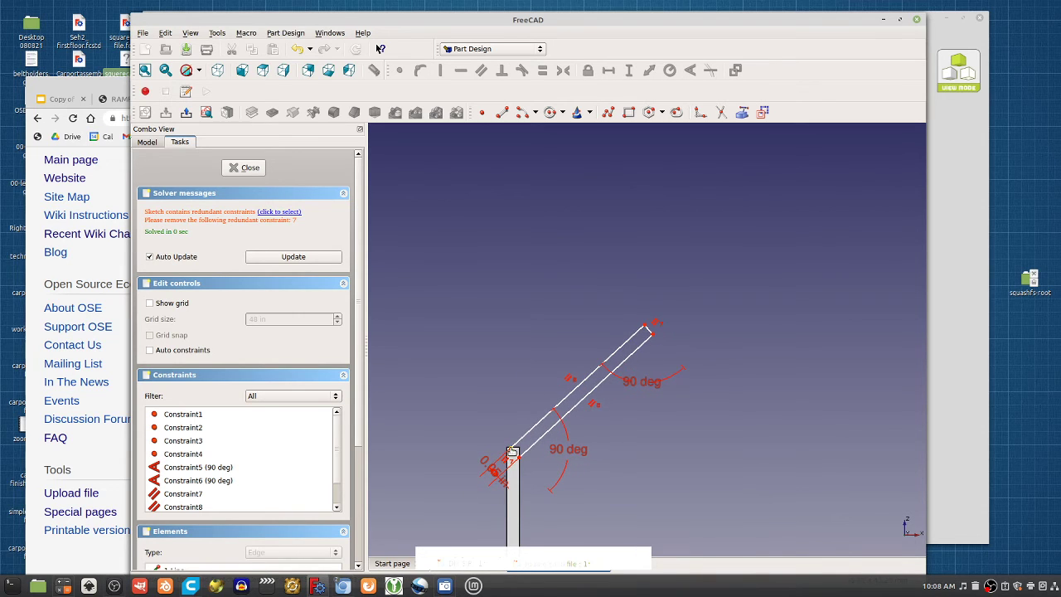
pyautogui.moveTo(511, 451); pyautogui.dragTo(509, 451)
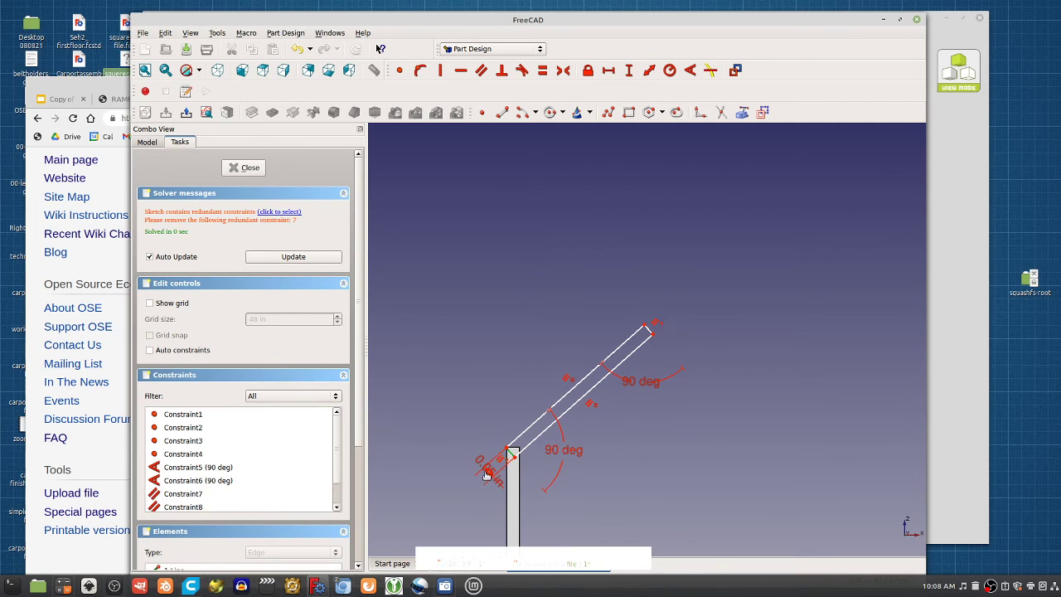
pyautogui.moveTo(488, 469)
pyautogui.mouseDown()
pyautogui.moveTo(477, 481)
pyautogui.moveTo(491, 470)
pyautogui.mouseUp()
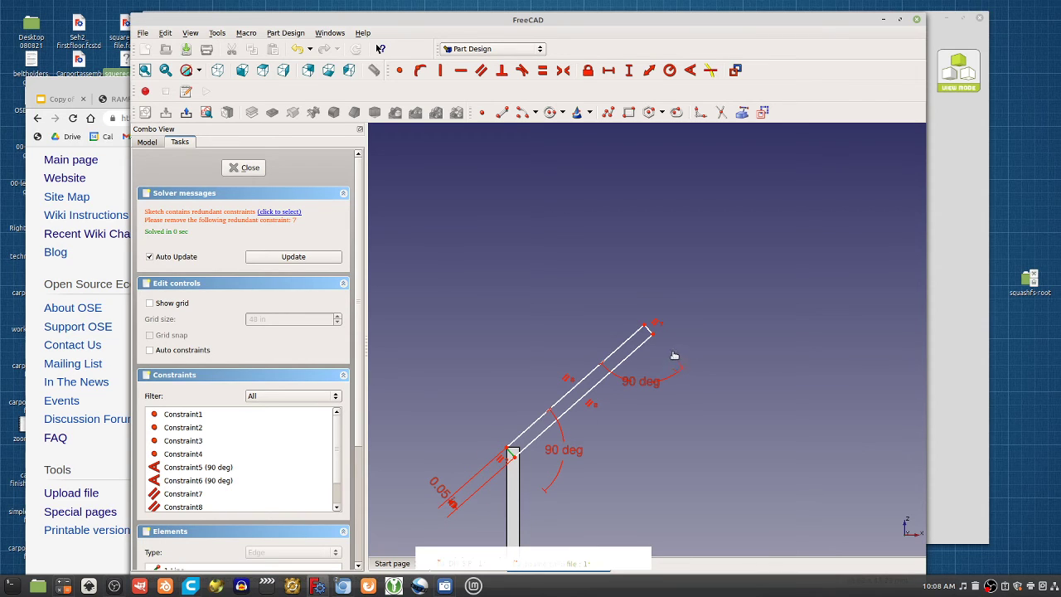
# - Delete the redundant parallel constraint and the lower short line, and draw a new line between the long lines' lower ends
pyautogui.click(656, 324)
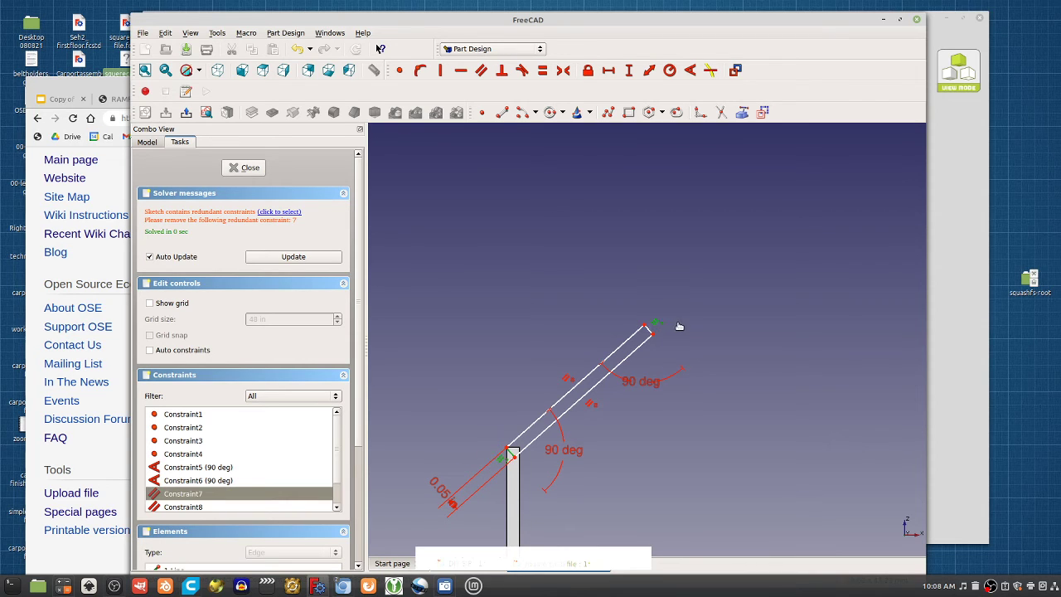
pyautogui.press('Delete')
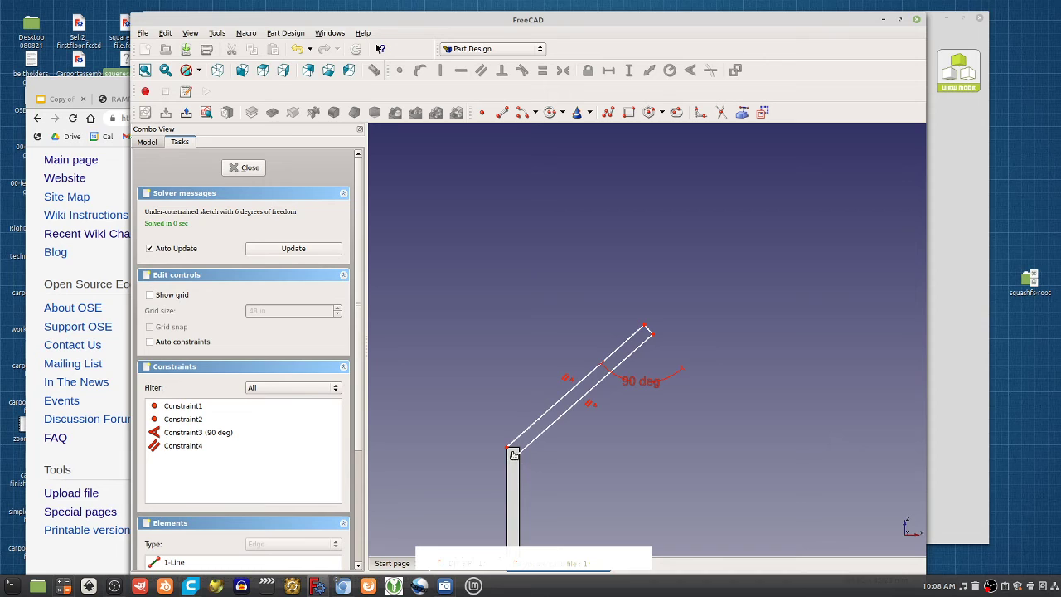
pyautogui.click(501, 113)
pyautogui.click(507, 448)
pyautogui.click(514, 457)
pyautogui.rightClick(500, 439)
# - Make both ends of the new short line coincident with the lower ends of the two slanted lines
pyautogui.scroll(3, 504, 441)
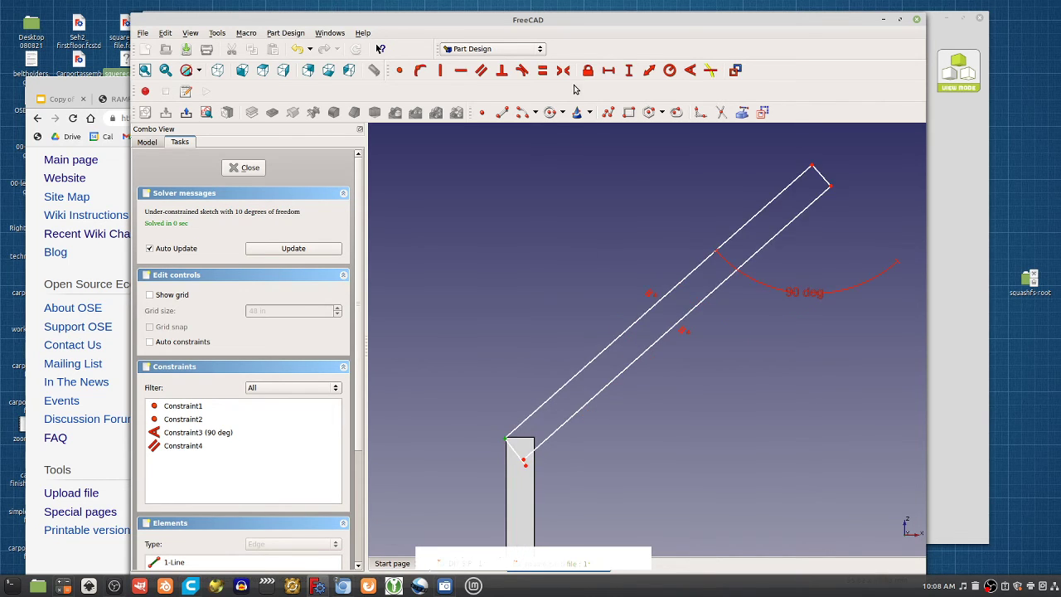
pyautogui.click(399, 70)
pyautogui.click(523, 458)
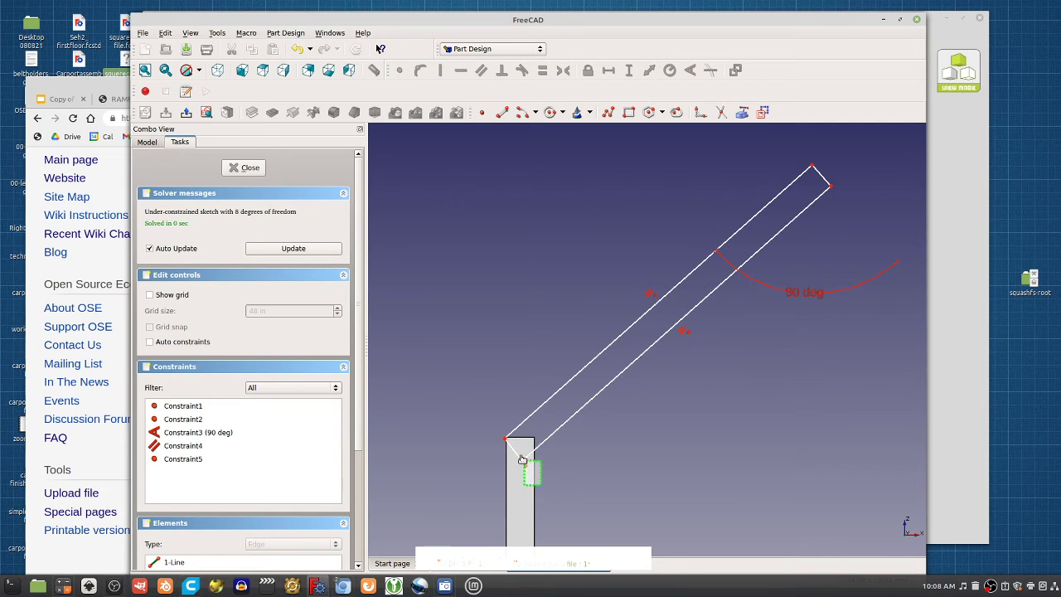
pyautogui.click(526, 465)
pyautogui.click(398, 70)
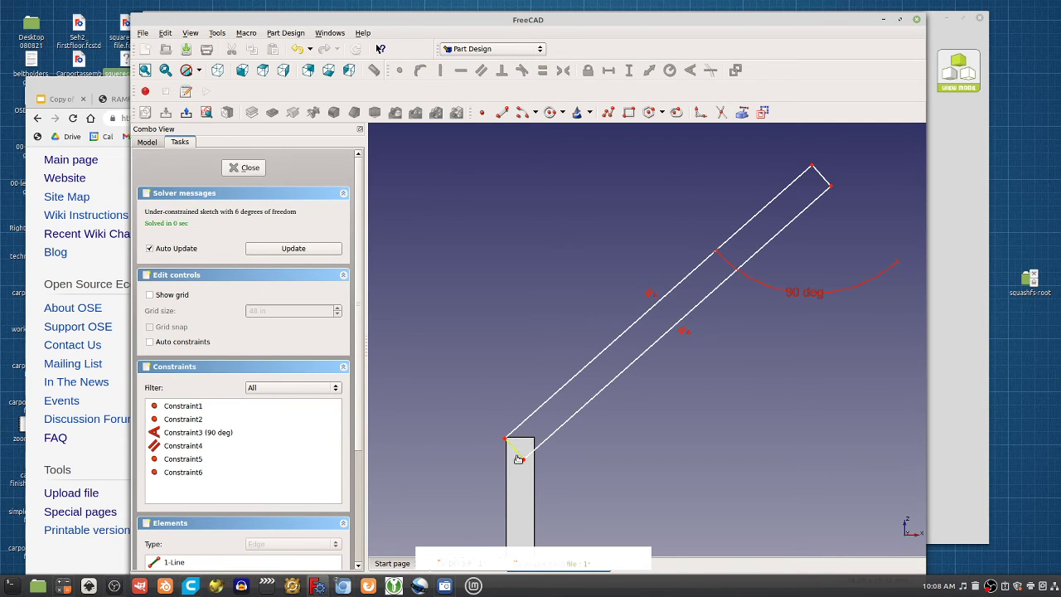
# - Constrain the lower short line horizontal and move it onto the corner post's top edge
pyautogui.click(516, 457)
pyautogui.click(526, 462)
pyautogui.moveTo(526, 462)
pyautogui.mouseDown()
pyautogui.moveTo(539, 440)
pyautogui.moveTo(525, 431)
pyautogui.mouseUp()
pyautogui.click(525, 431)
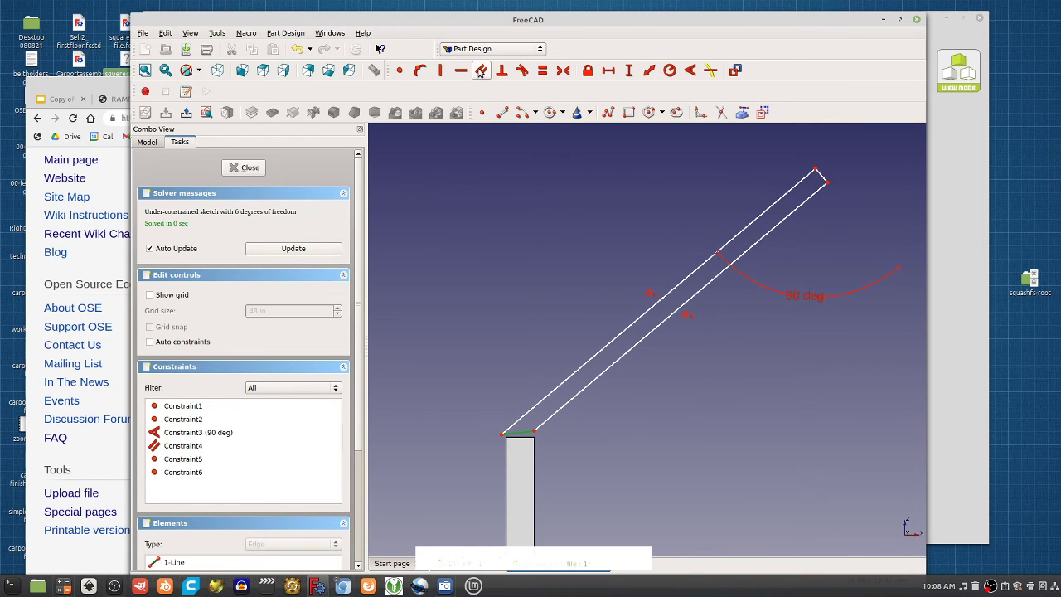
pyautogui.click(461, 70)
pyautogui.moveTo(503, 435); pyautogui.dragTo(510, 439)
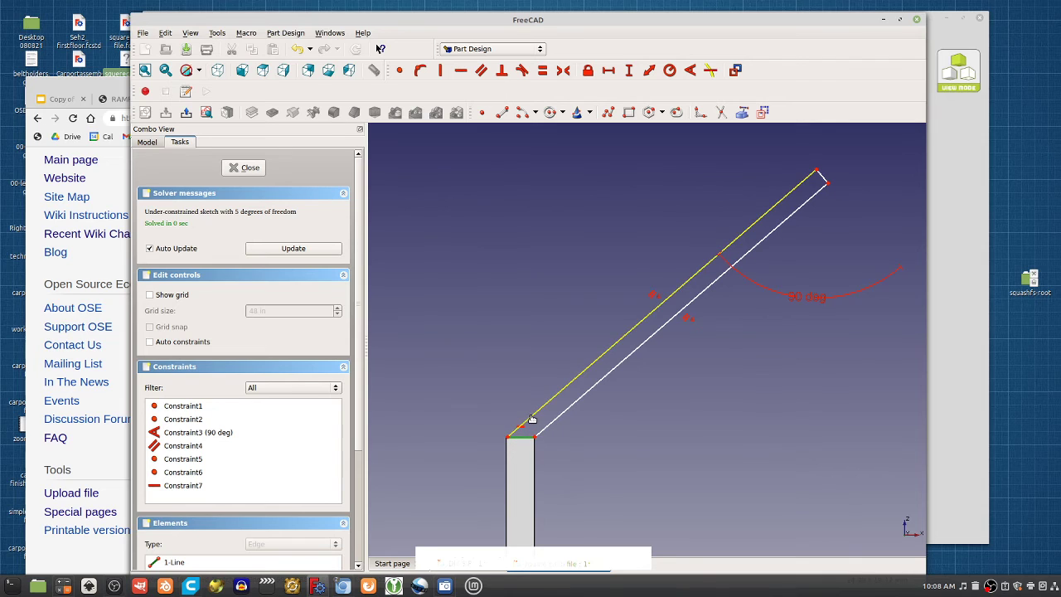
# - Set the angle between the horizontal lower line and the upper slanted line to 45 deg
pyautogui.click(532, 419)
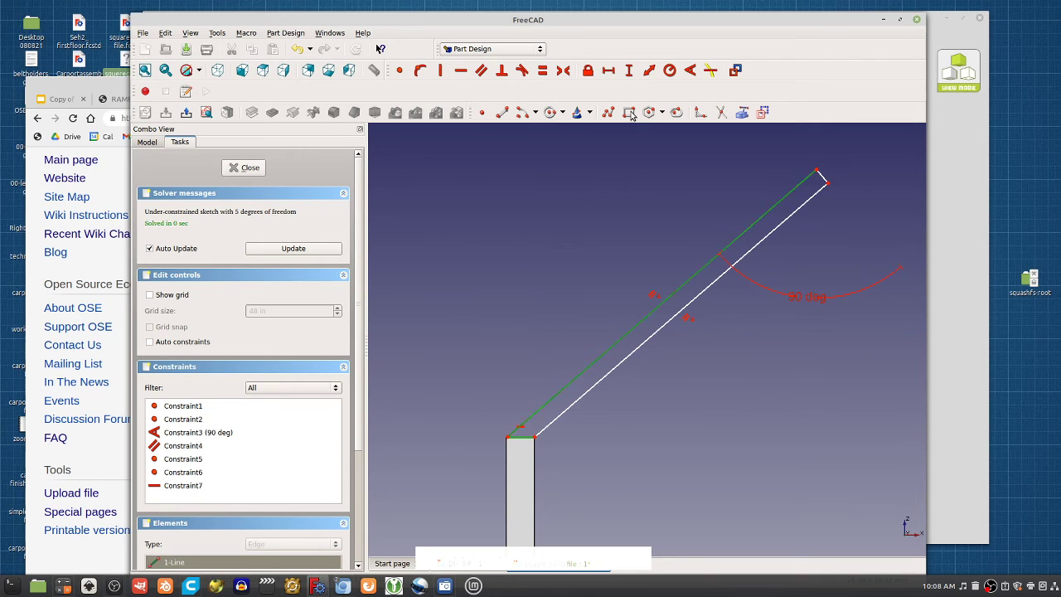
pyautogui.click(690, 70)
pyautogui.write('45')
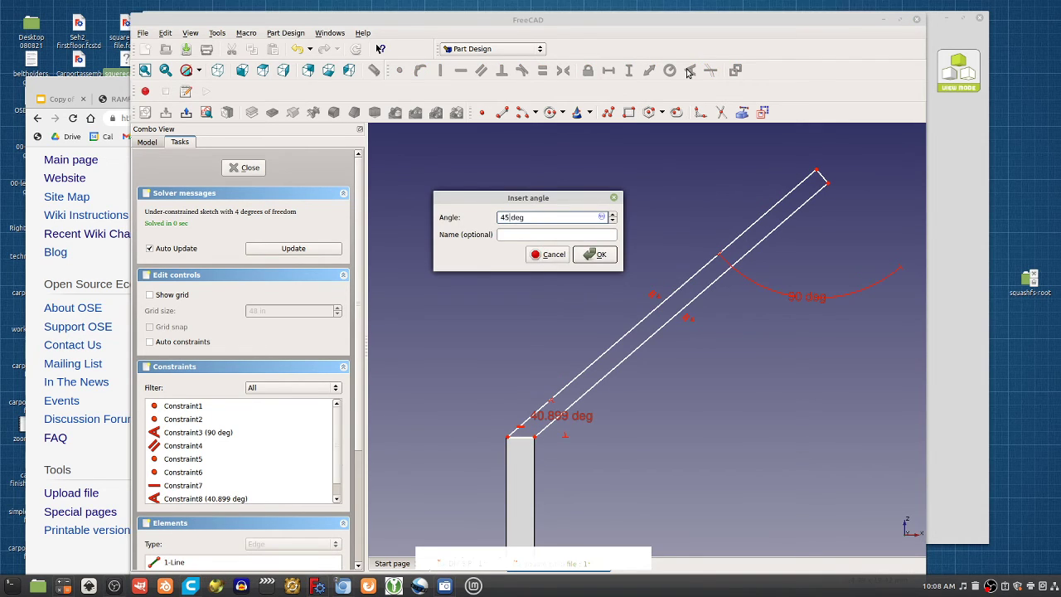
pyautogui.press('Return')
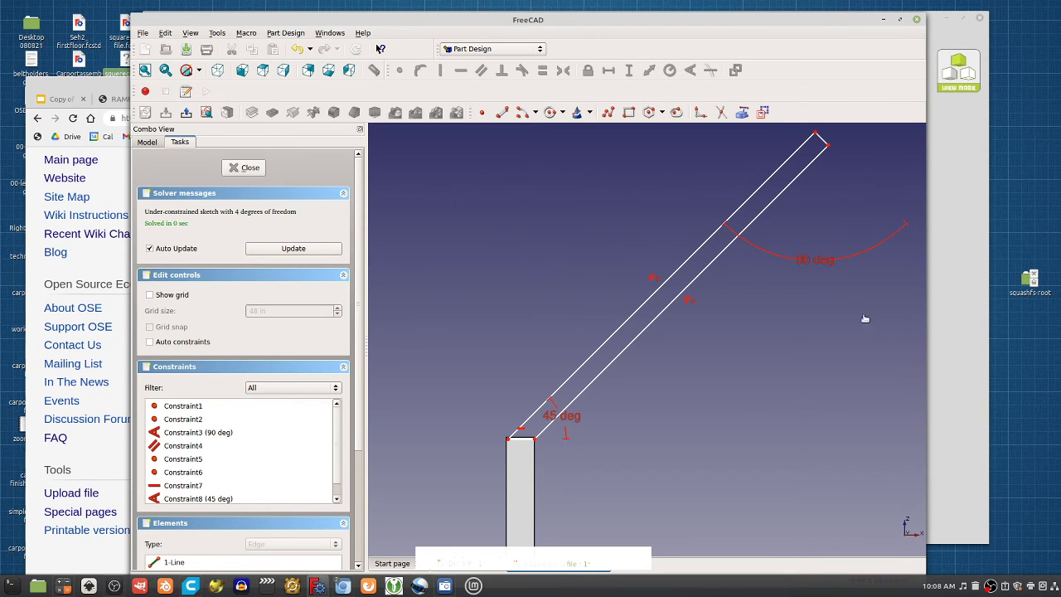
# - Finish the sketch and pad the slanted arm profile 0.05 in
pyautogui.click(244, 167)
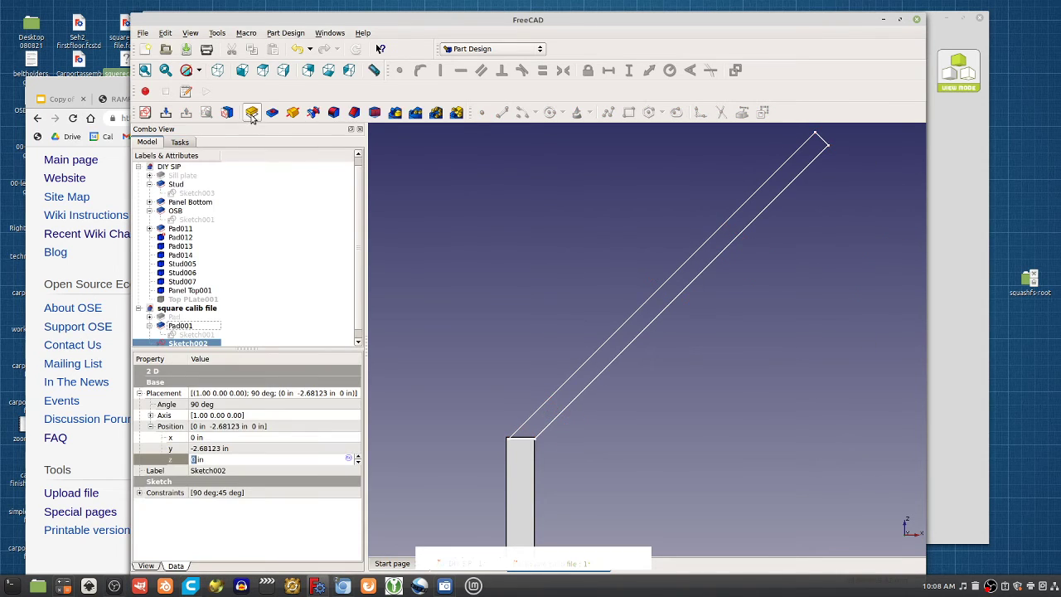
pyautogui.click(252, 111)
pyautogui.write('0')
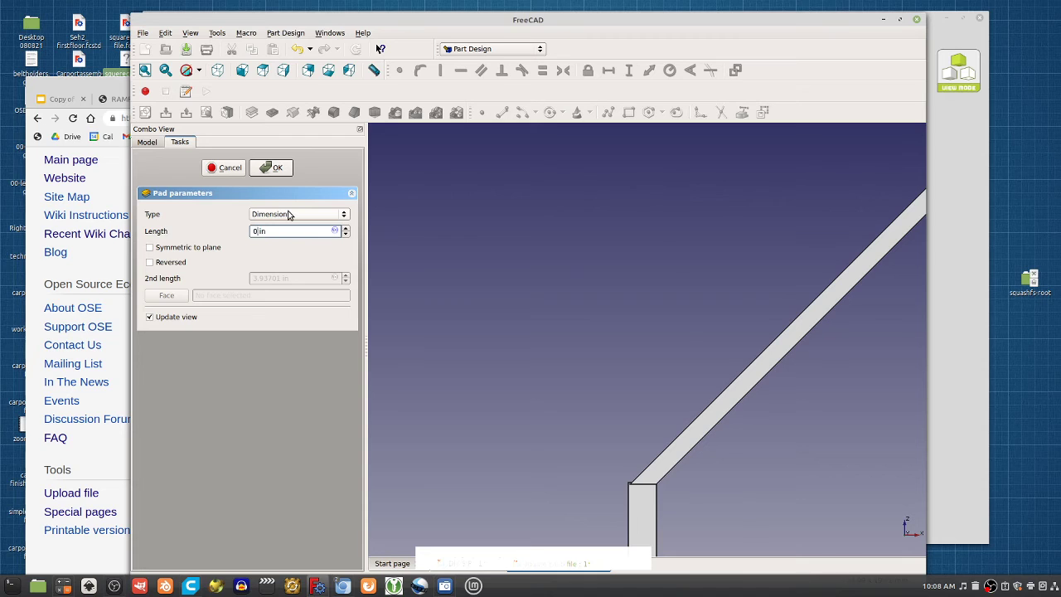
pyautogui.press('Escape')
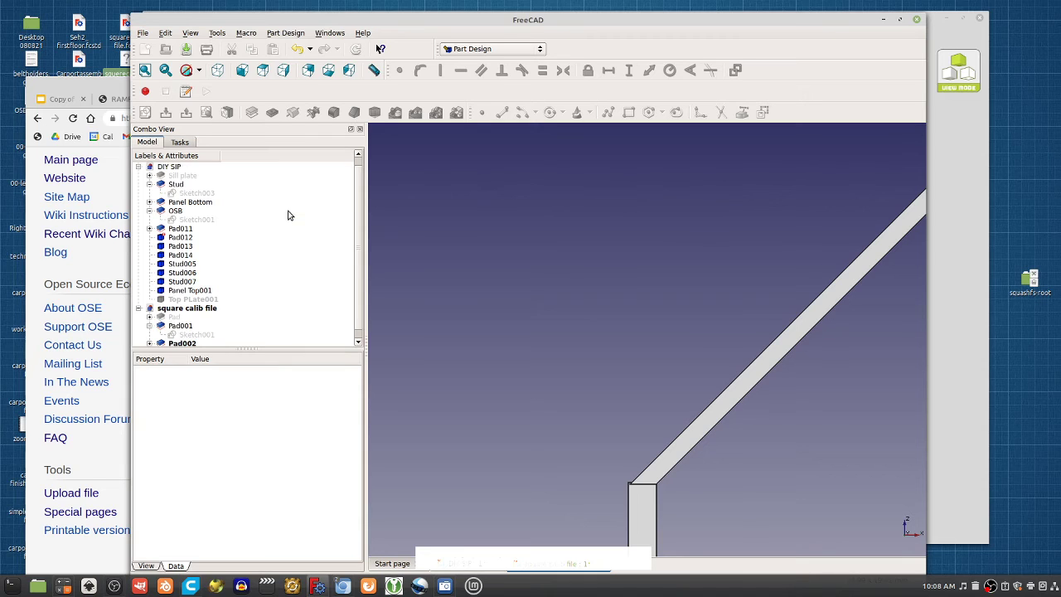
# - Reverse the direction of the slanted arm's pad so it runs into the corner post's thickness
pyautogui.moveTo(580, 338); pyautogui.dragTo(485, 460, button='middle')
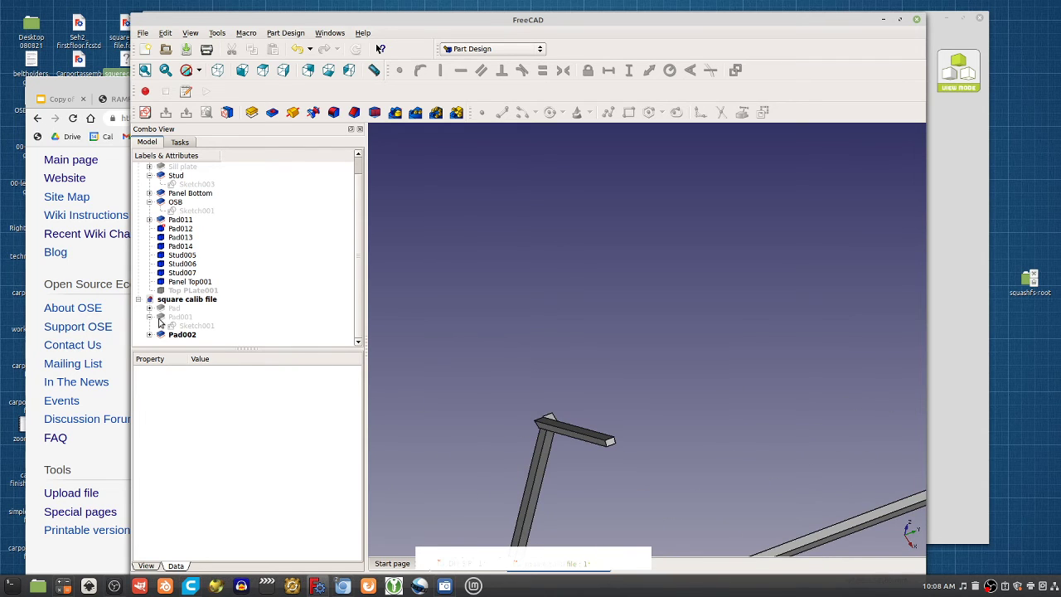
pyautogui.doubleClick(181, 334)
pyautogui.click(150, 262)
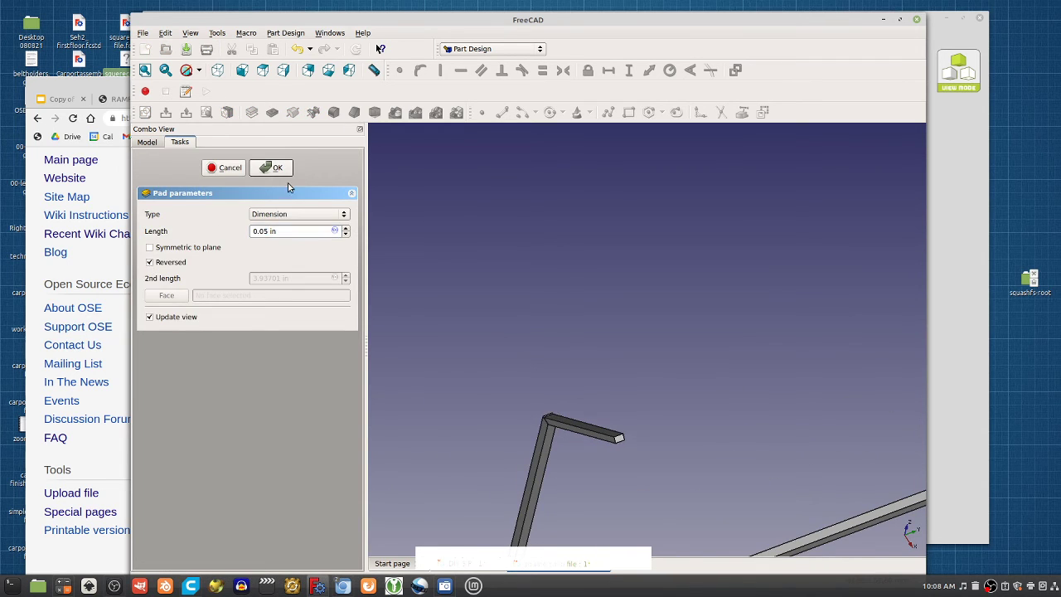
pyautogui.click(273, 169)
# - Examine the square frame, corner post and slanted arm together from several angles
pyautogui.moveTo(658, 493); pyautogui.dragTo(562, 237, button='middle')
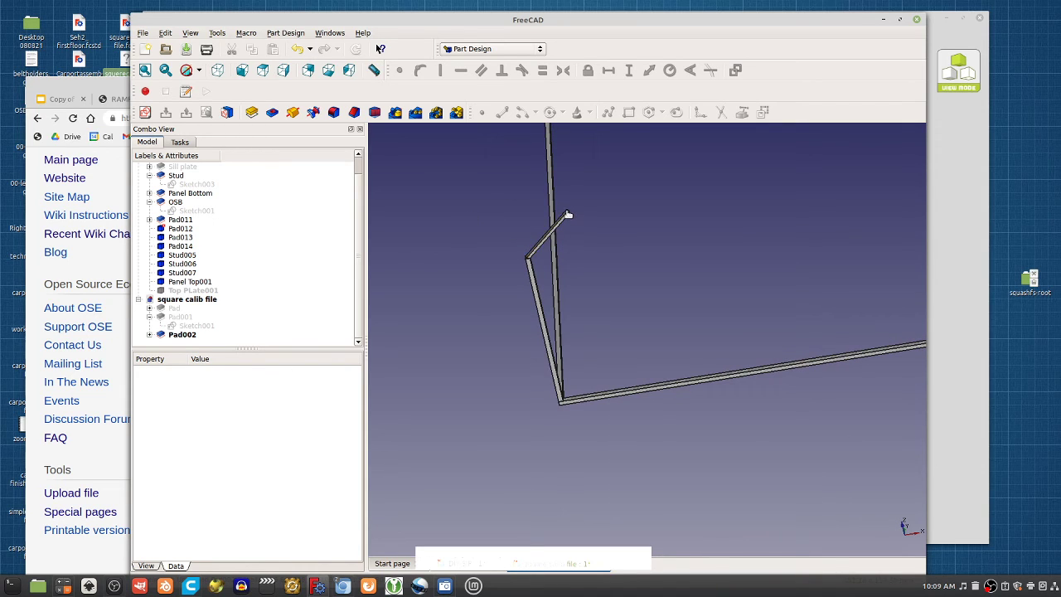
pyautogui.moveTo(620, 202); pyautogui.dragTo(629, 231, button='middle')
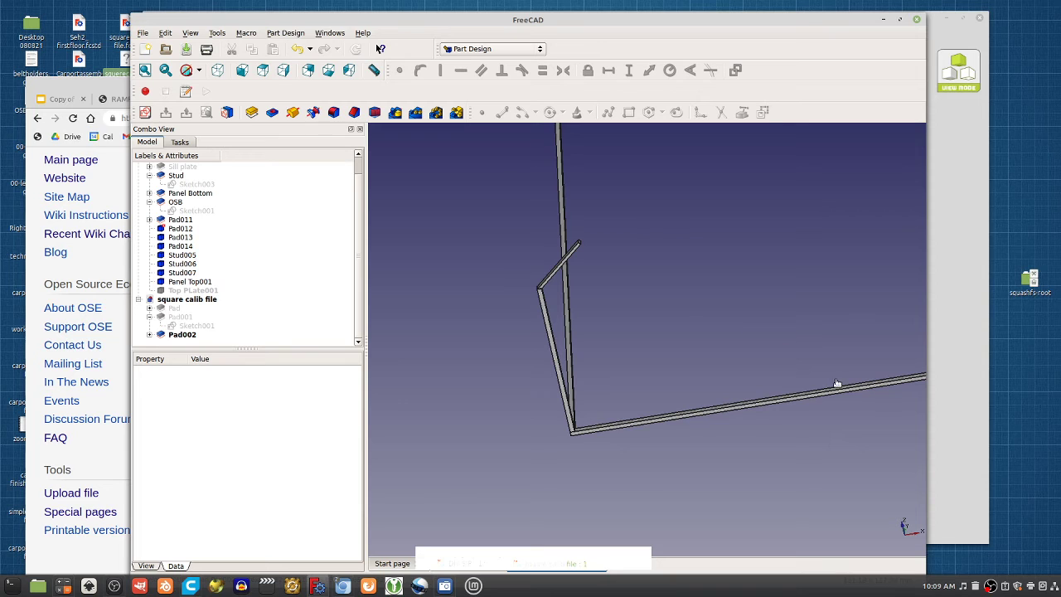
pyautogui.moveTo(834, 381); pyautogui.dragTo(664, 437, button='middle')
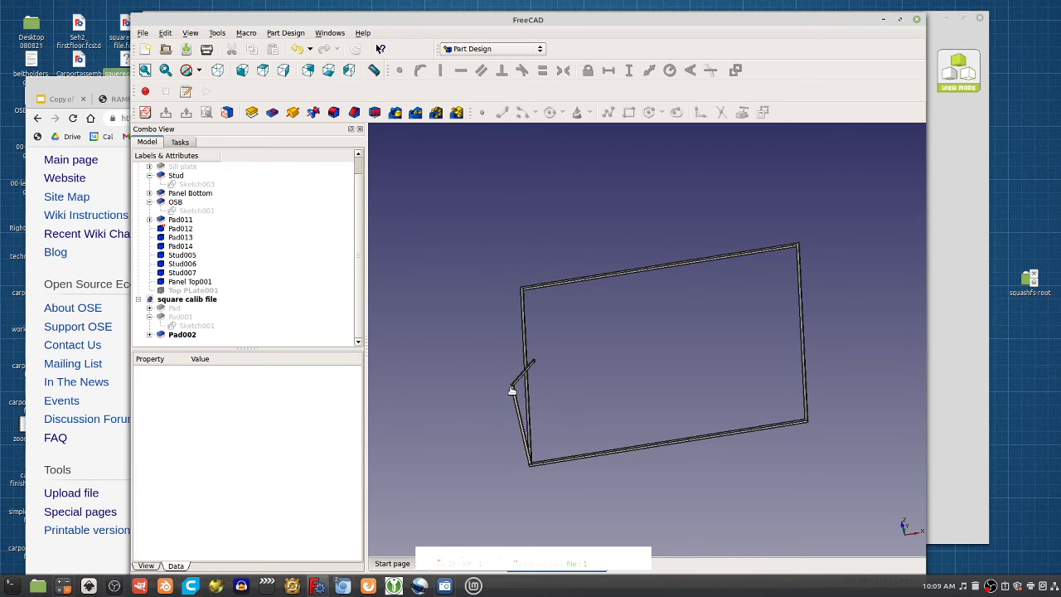
pyautogui.moveTo(553, 408); pyautogui.dragTo(651, 383, button='middle')
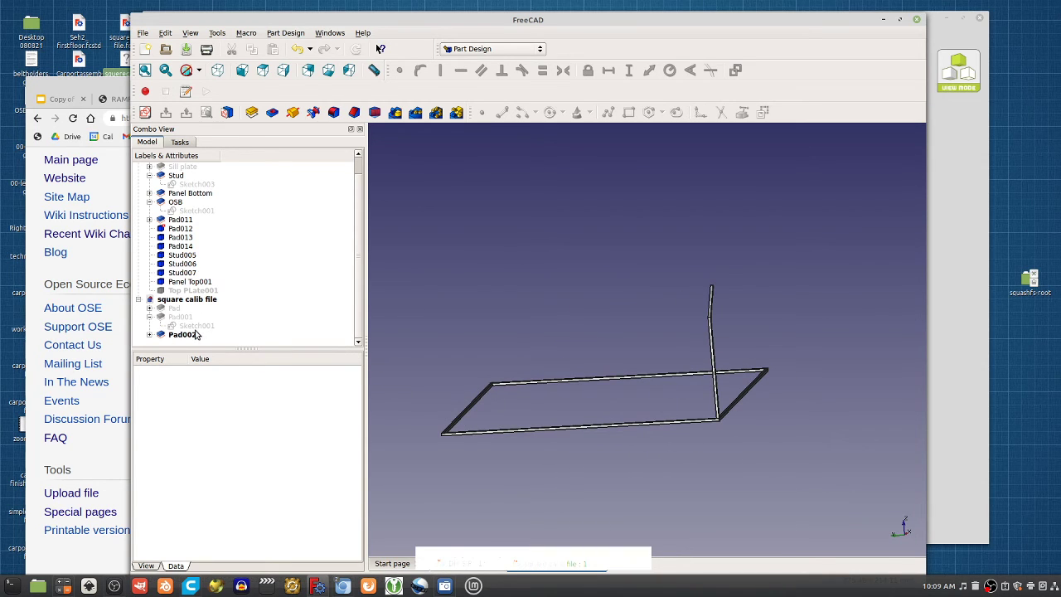
pyautogui.moveTo(741, 385); pyautogui.dragTo(709, 370, button='middle')
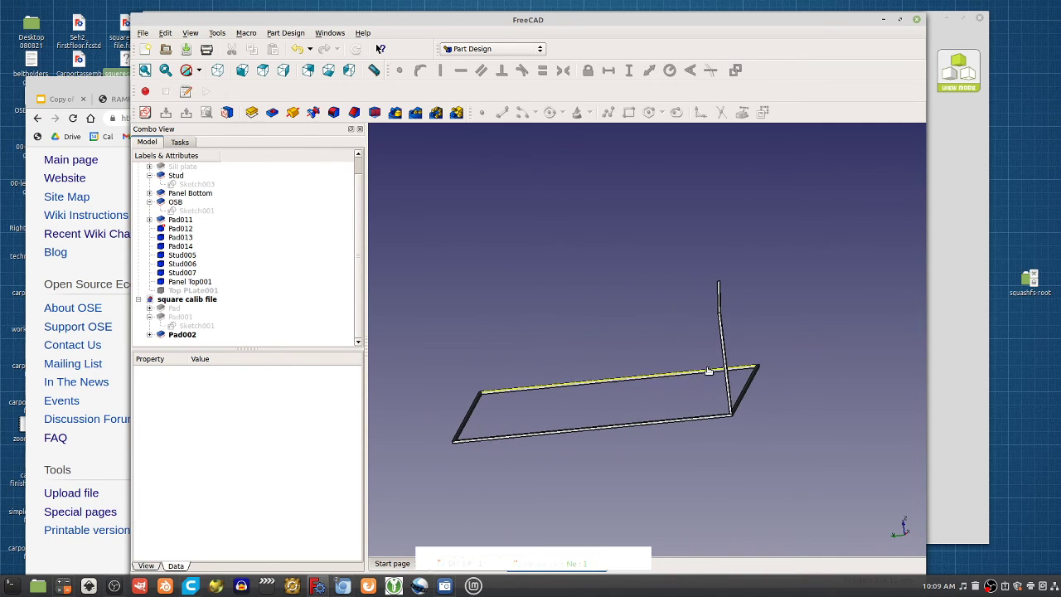
pyautogui.moveTo(691, 334); pyautogui.dragTo(713, 344, button='middle')
pyautogui.moveTo(779, 382); pyautogui.dragTo(686, 390, button='middle')
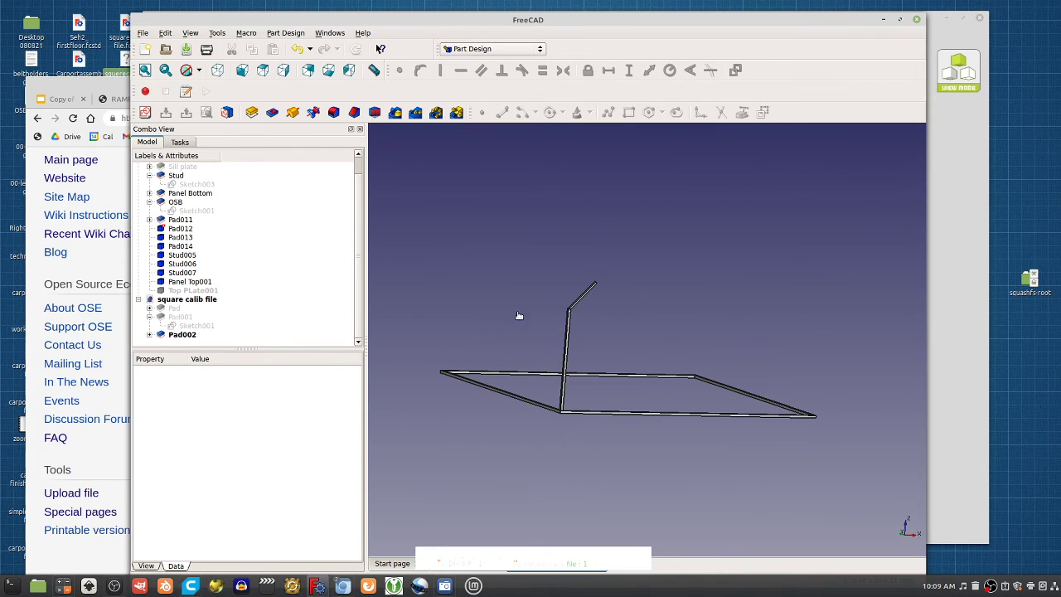
# - Delete the slanted arm's pad while keeping its sketch, and double the corner post's pad length
pyautogui.click(176, 336)
pyautogui.press('Delete')
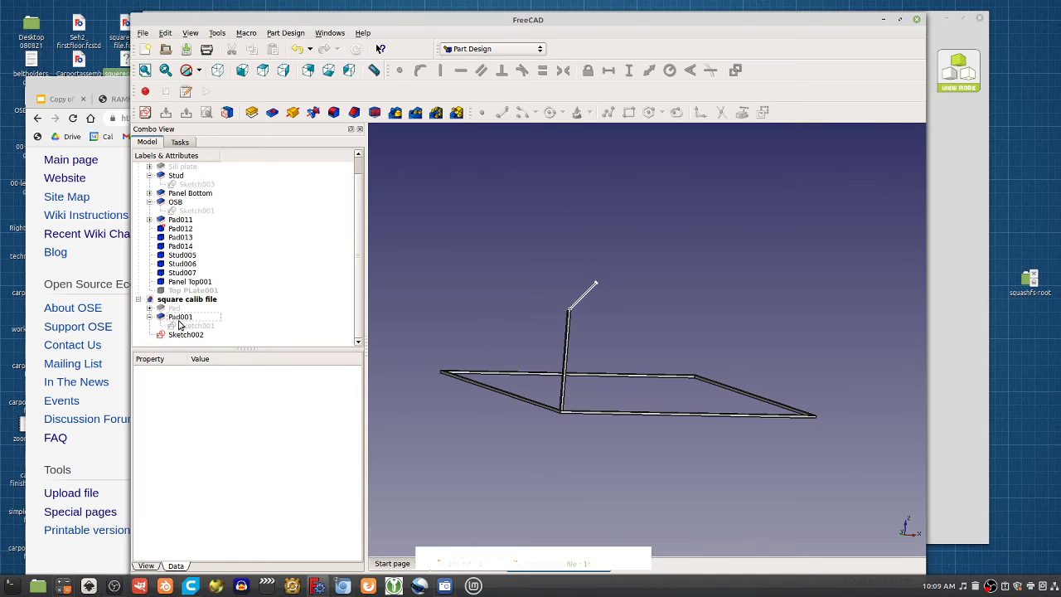
pyautogui.doubleClick(180, 317)
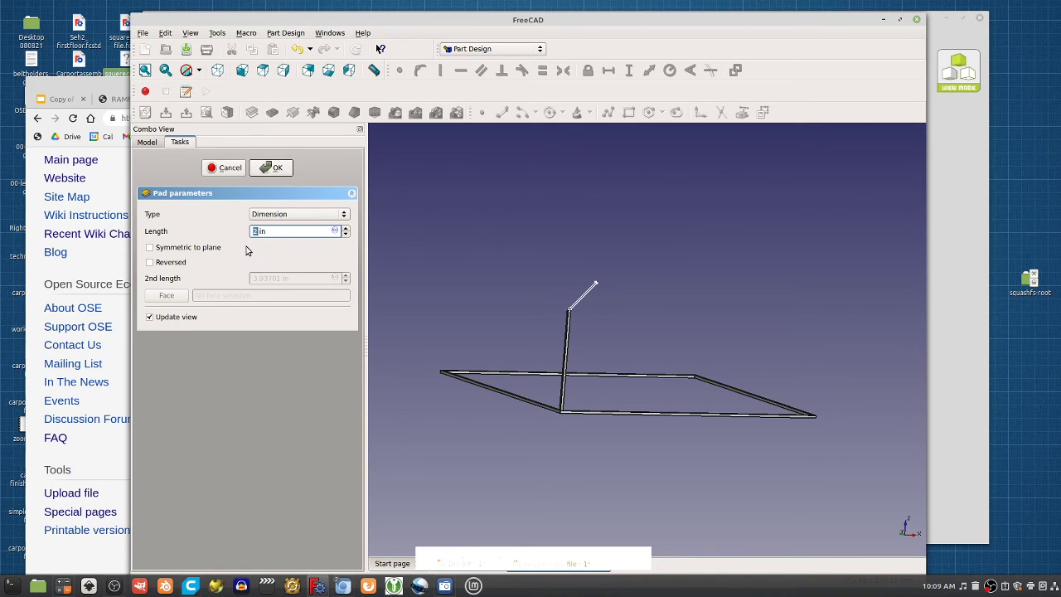
pyautogui.click(273, 167)
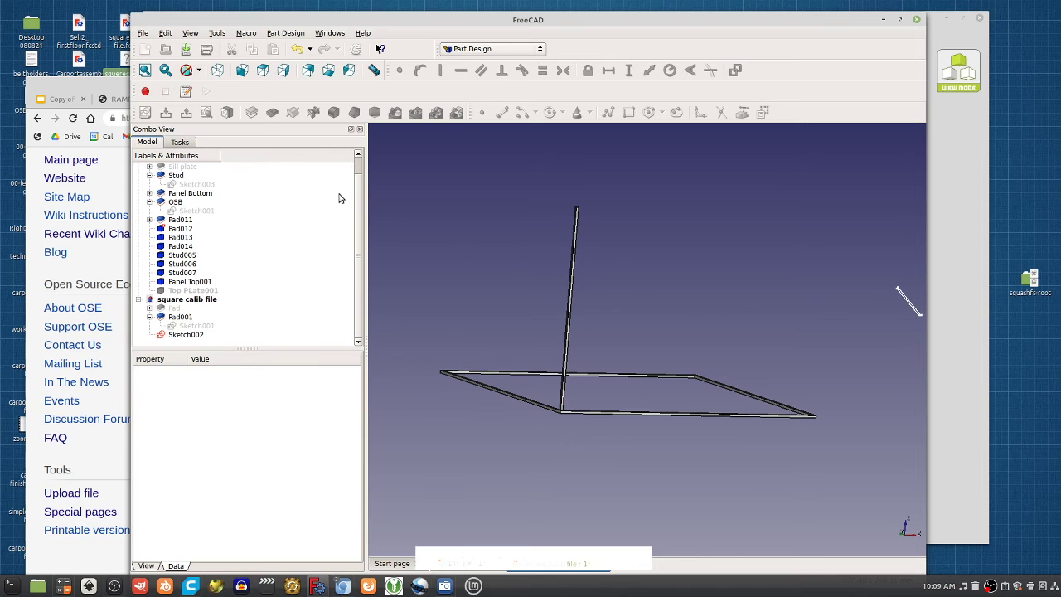
# - Reopen the slanted arm's sketch, enlarge the 45-degree profile by moving its upper end corner outward, and close the sketch
pyautogui.doubleClick(184, 334)
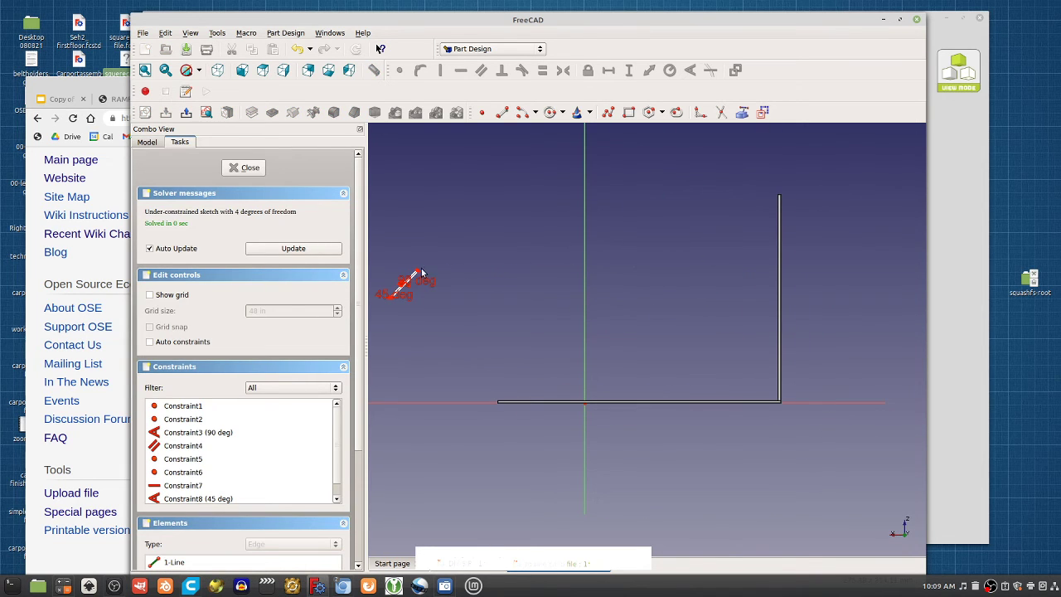
pyautogui.moveTo(418, 276)
pyautogui.mouseDown()
pyautogui.moveTo(522, 244)
pyautogui.moveTo(499, 260)
pyautogui.mouseUp()
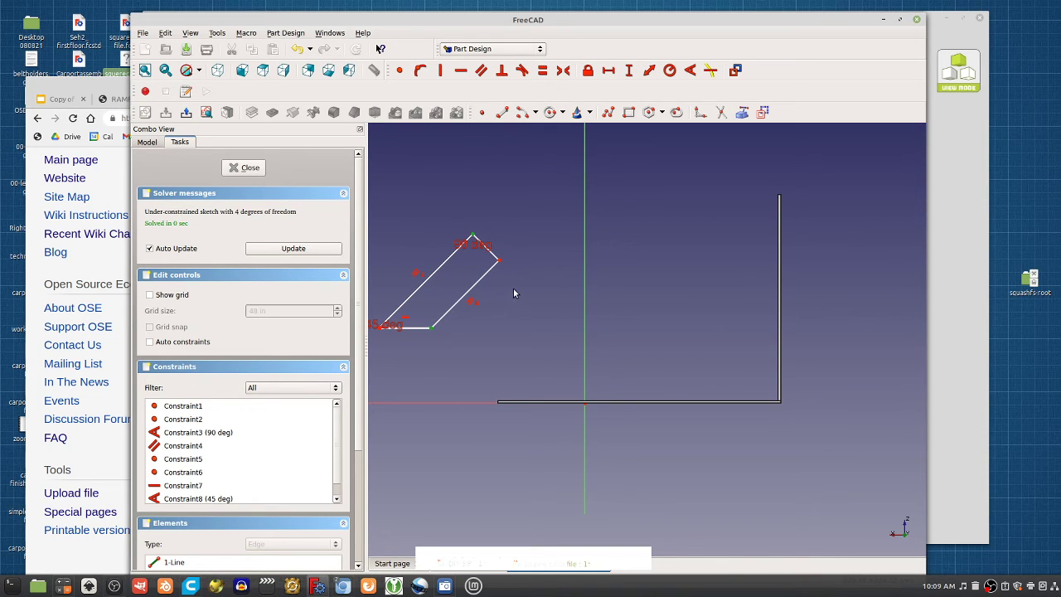
pyautogui.click(562, 248)
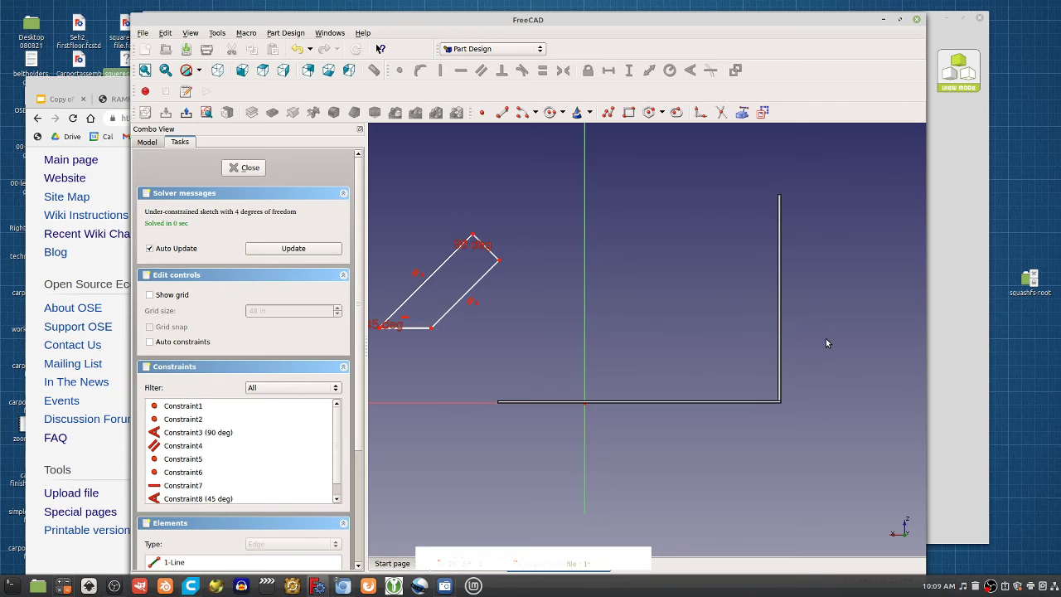
pyautogui.moveTo(825, 340); pyautogui.dragTo(692, 394, button='middle')
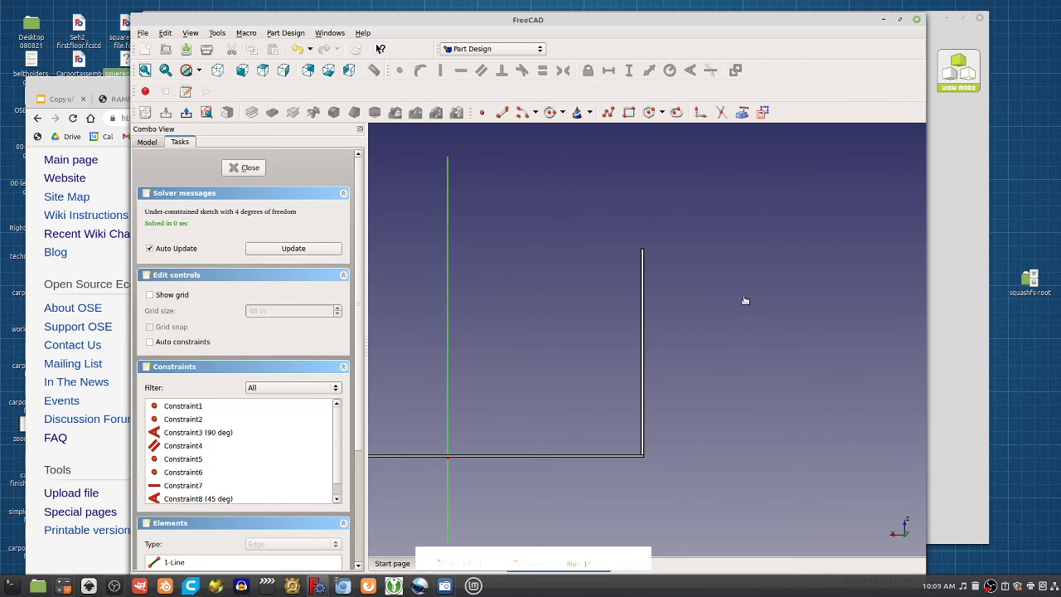
pyautogui.moveTo(471, 278); pyautogui.dragTo(663, 241, button='middle')
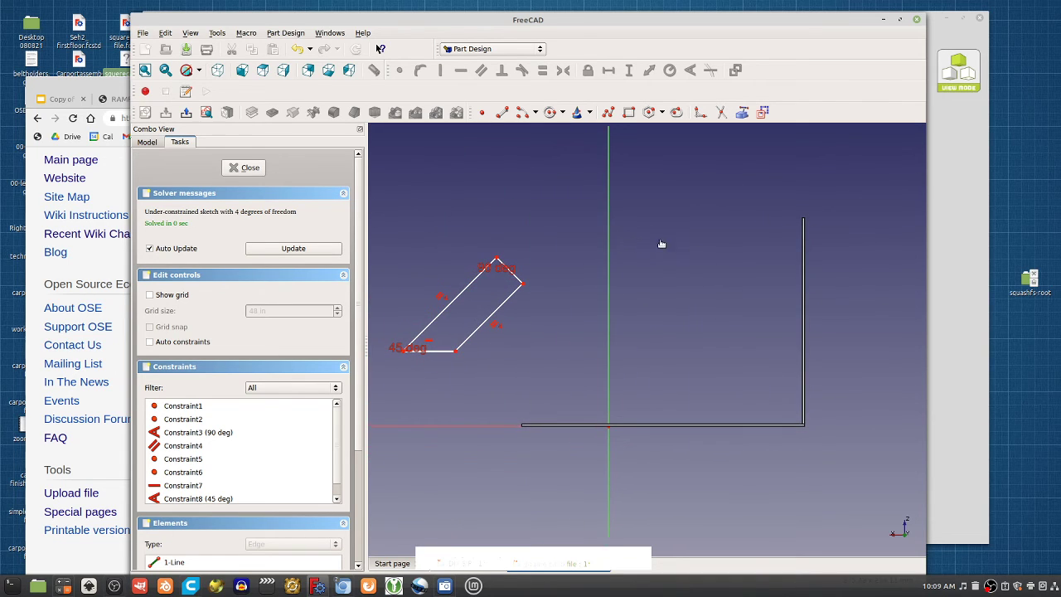
pyautogui.click(251, 168)
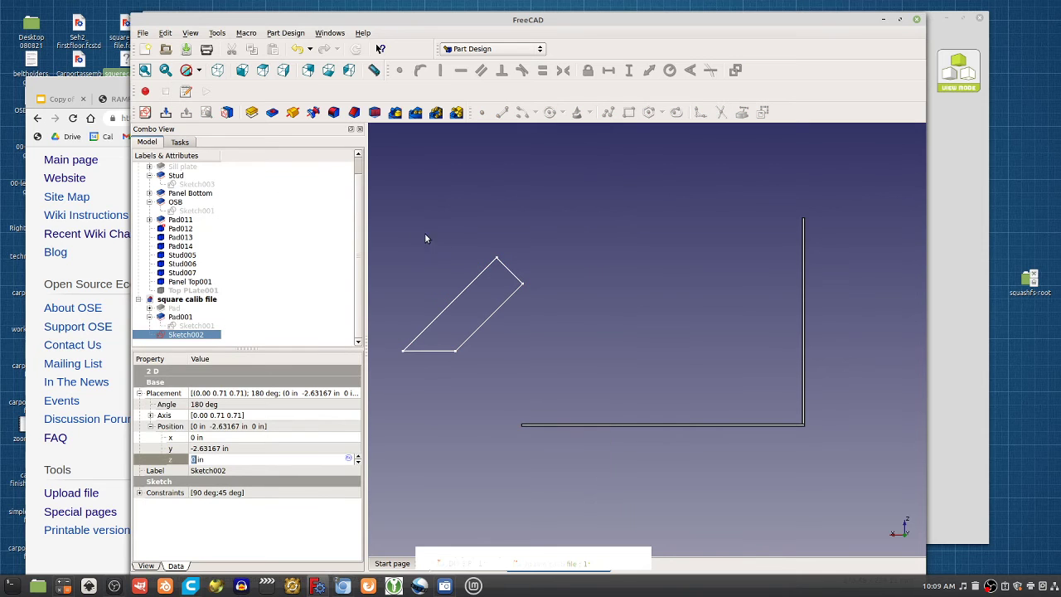
pyautogui.moveTo(385, 230); pyautogui.dragTo(534, 306, button='middle')
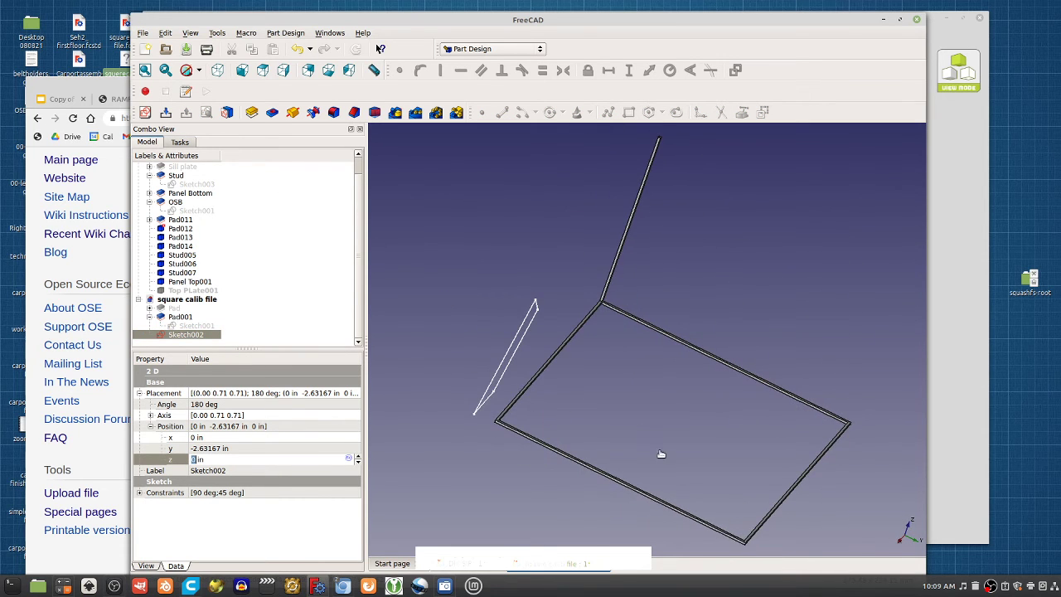
pyautogui.moveTo(700, 459)
pyautogui.mouseDown(button='middle')
pyautogui.moveTo(707, 432)
pyautogui.moveTo(497, 422)
pyautogui.moveTo(666, 414)
pyautogui.moveTo(640, 341)
pyautogui.mouseUp(button='middle')
pyautogui.moveTo(492, 213)
pyautogui.mouseDown(button='middle')
pyautogui.moveTo(464, 220)
pyautogui.moveTo(503, 201)
pyautogui.moveTo(480, 201)
pyautogui.mouseUp(button='middle')
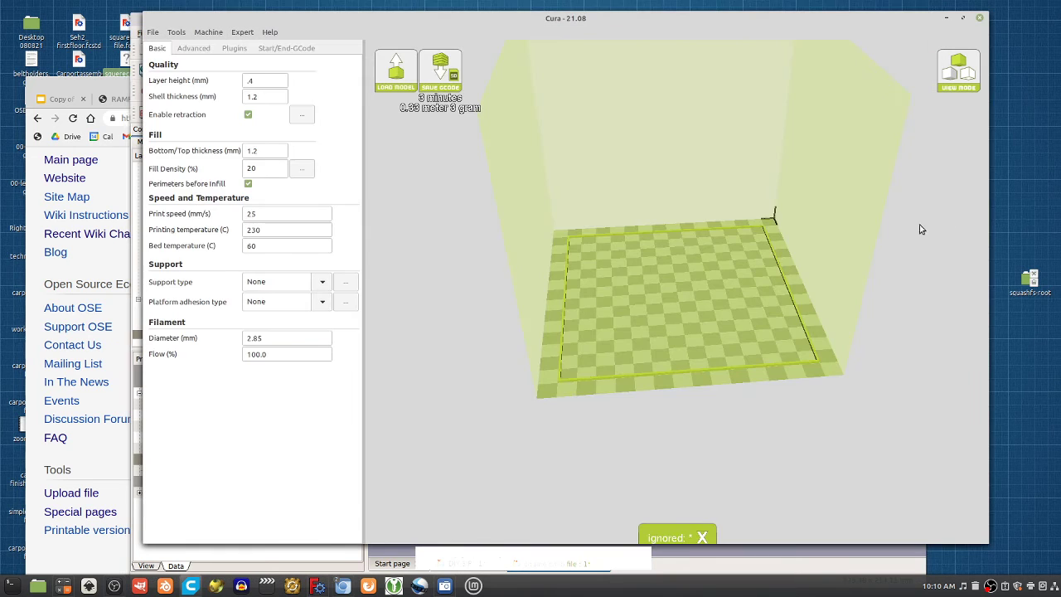
# - Switch to the Google Slides presentation in Chromium and remove "Copy of" from its title, leaving "120 Design Lessons - SEH 3 + CNC Torch Table - Day 24"
pyautogui.click(105, 459)
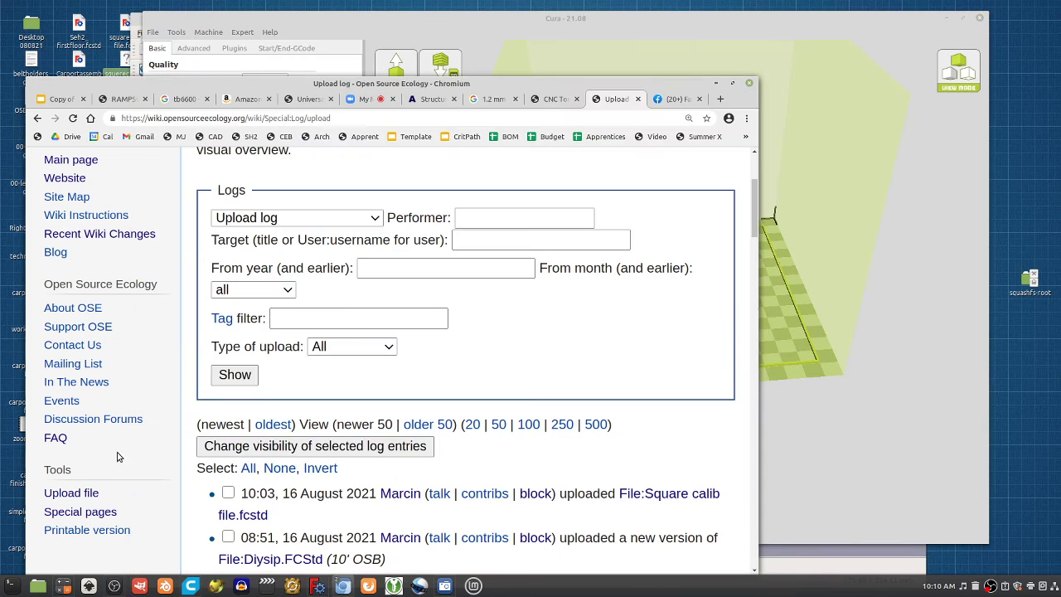
pyautogui.click(83, 99)
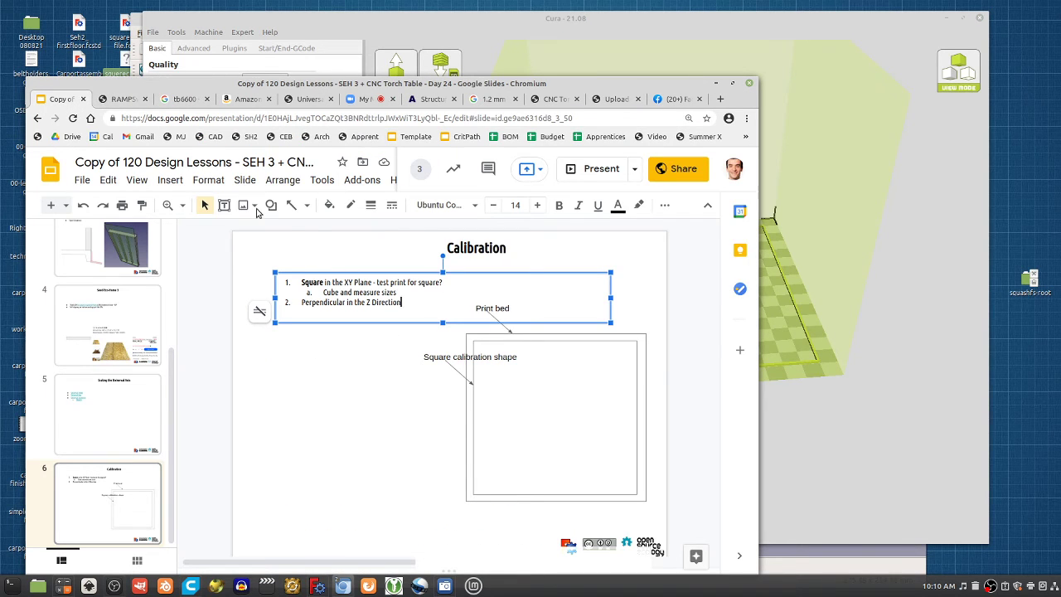
pyautogui.click(281, 162)
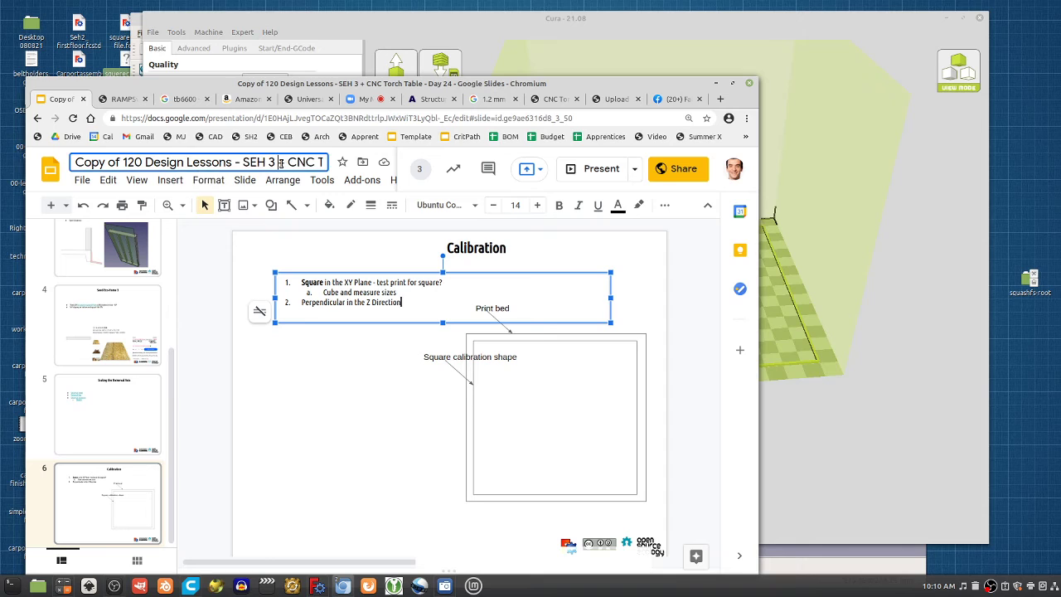
pyautogui.click(124, 163)
pyautogui.press('BackSpace')
pyautogui.press('BackSpace')
pyautogui.press('BackSpace')
pyautogui.press('BackSpace')
pyautogui.press('BackSpace')
pyautogui.press('BackSpace')
pyautogui.press('BackSpace')
pyautogui.press('BackSpace')
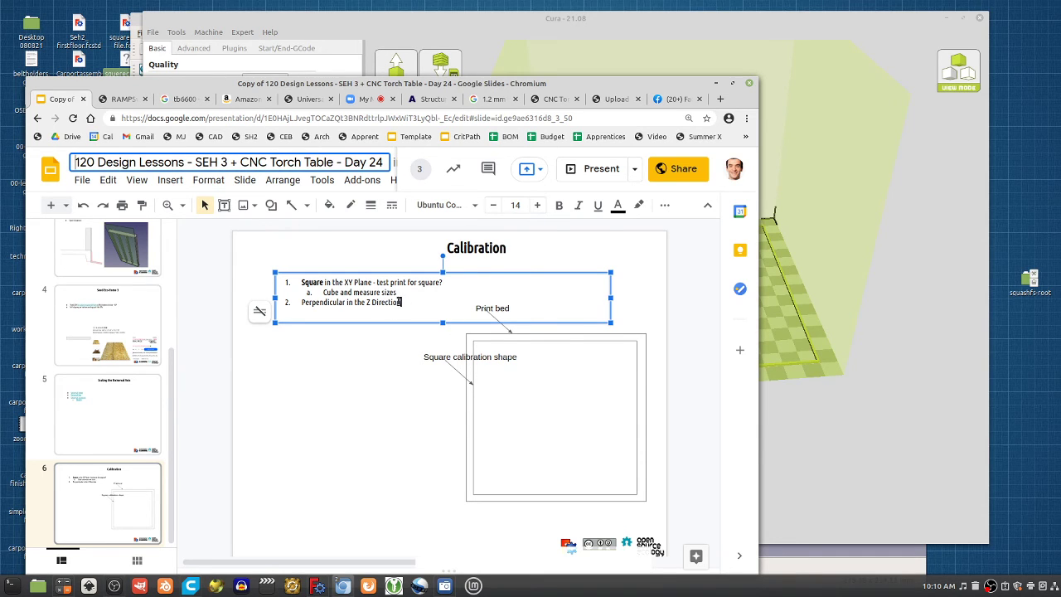
# - Start a third item in the Calibration slide's numbered list, below "Perpendicular in the Z Direction"
pyautogui.press('Return')
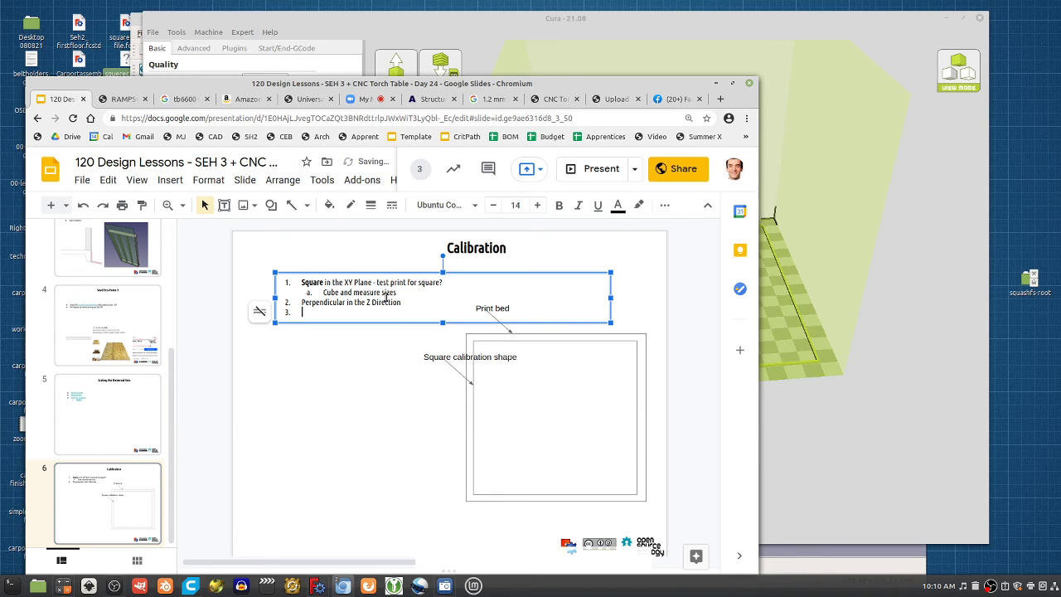